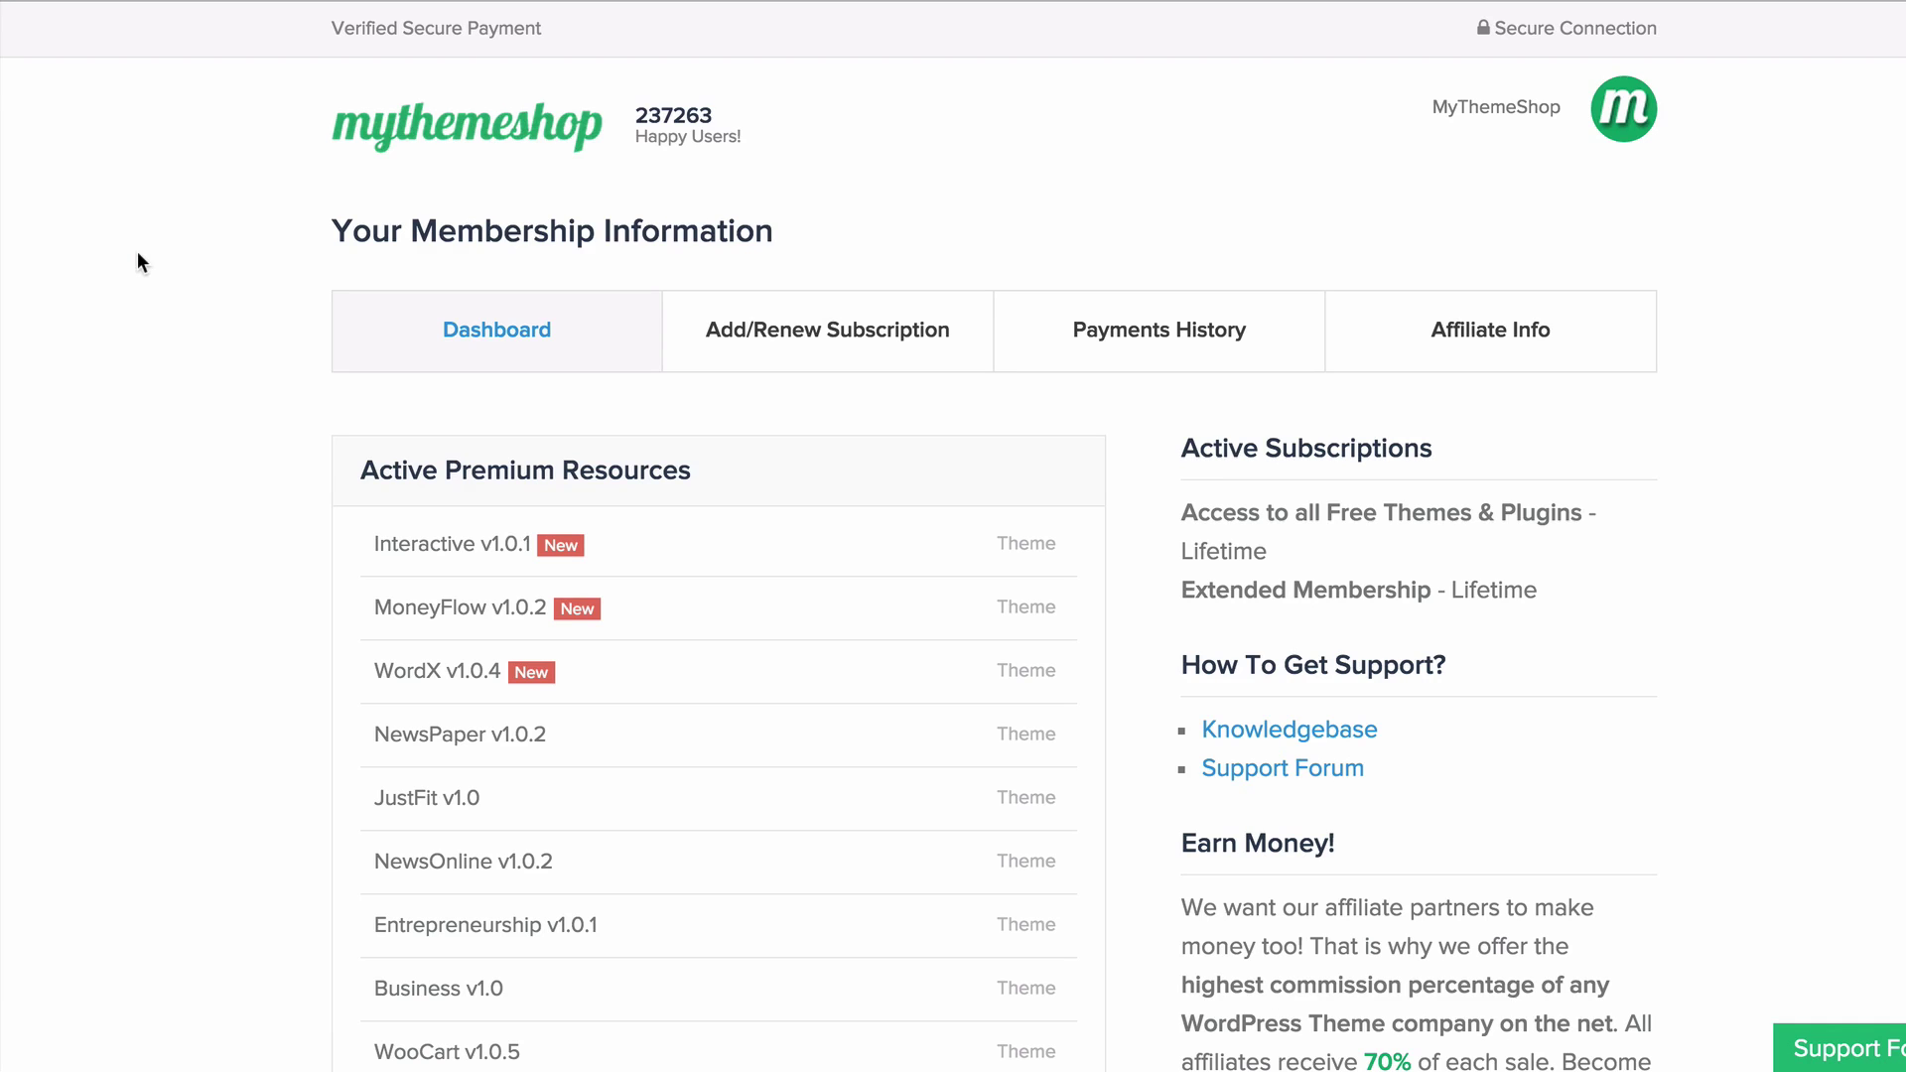
# - Expand WP Time To Read v1.0 in the member area and save its plugin files as mts-wp-time-to-read.zip
pyautogui.scroll(-20, 138, 254)
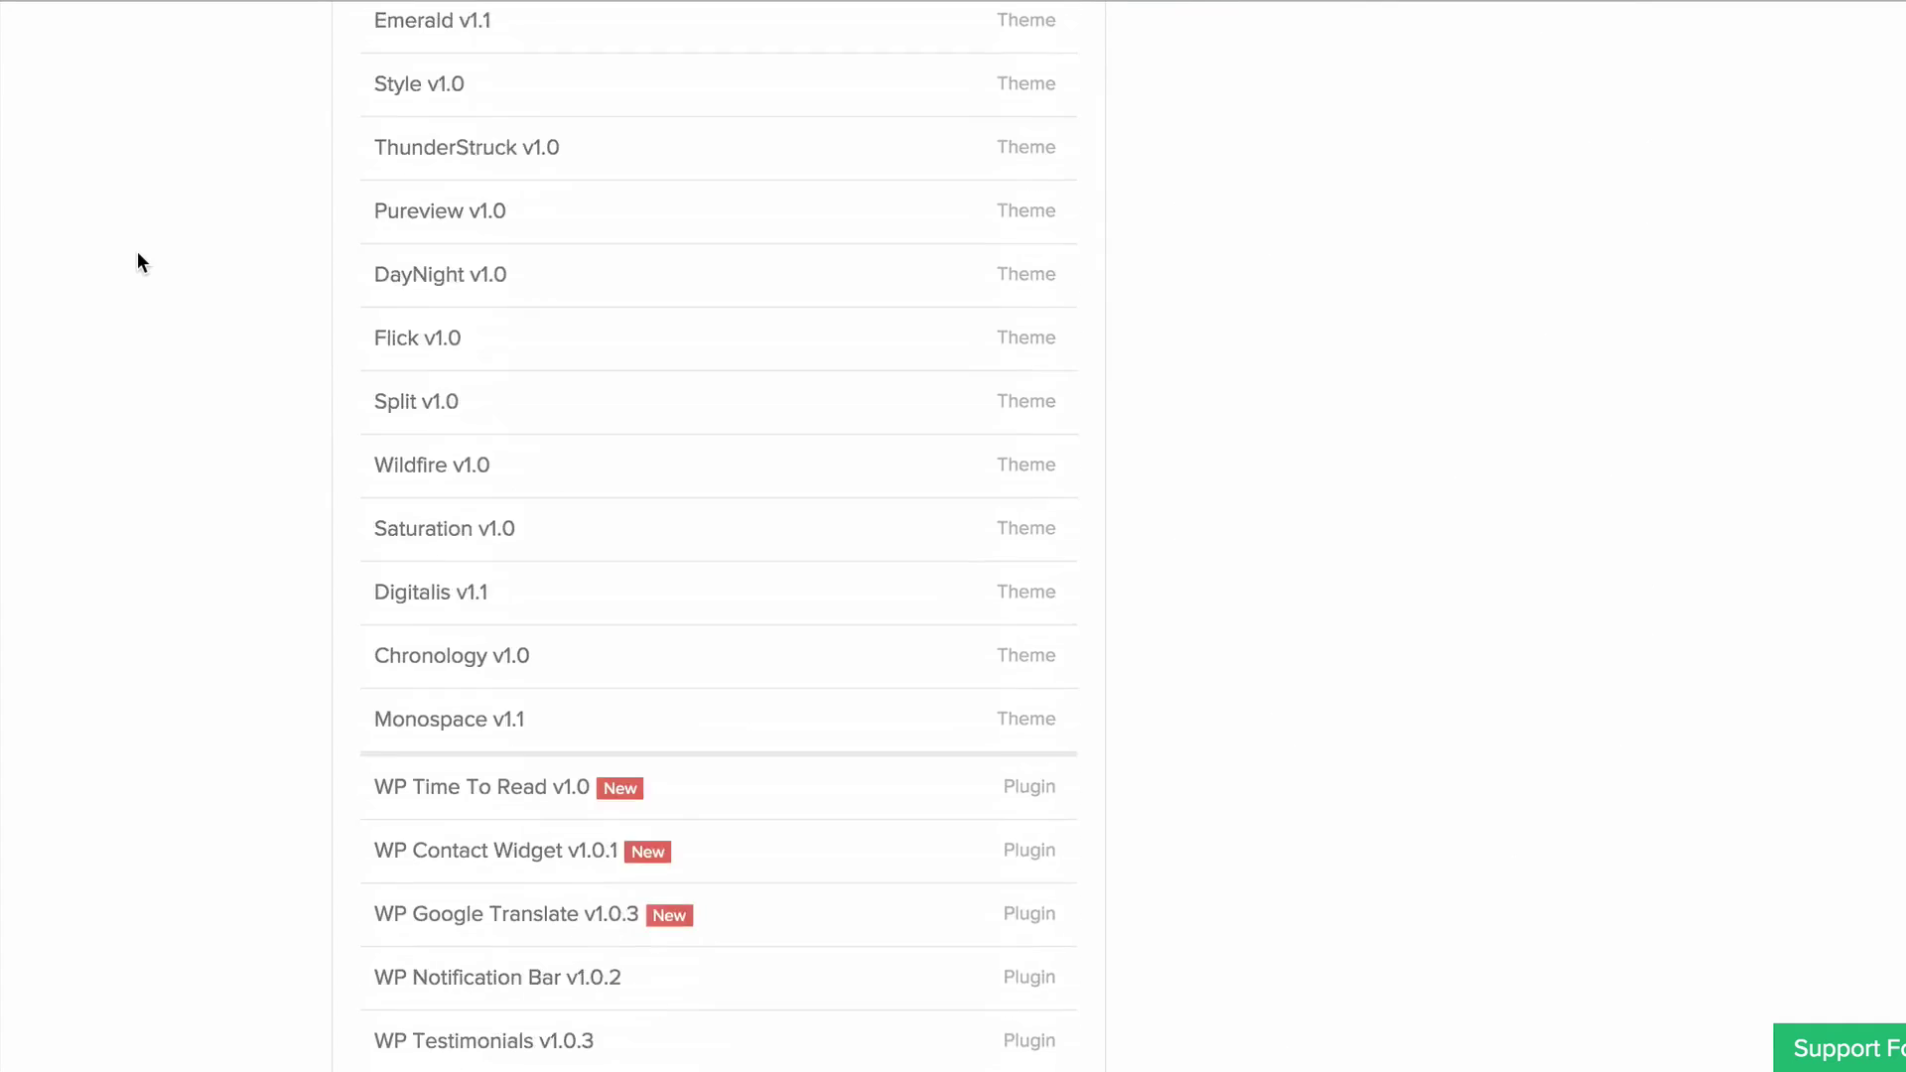
pyautogui.scroll(-3, 139, 260)
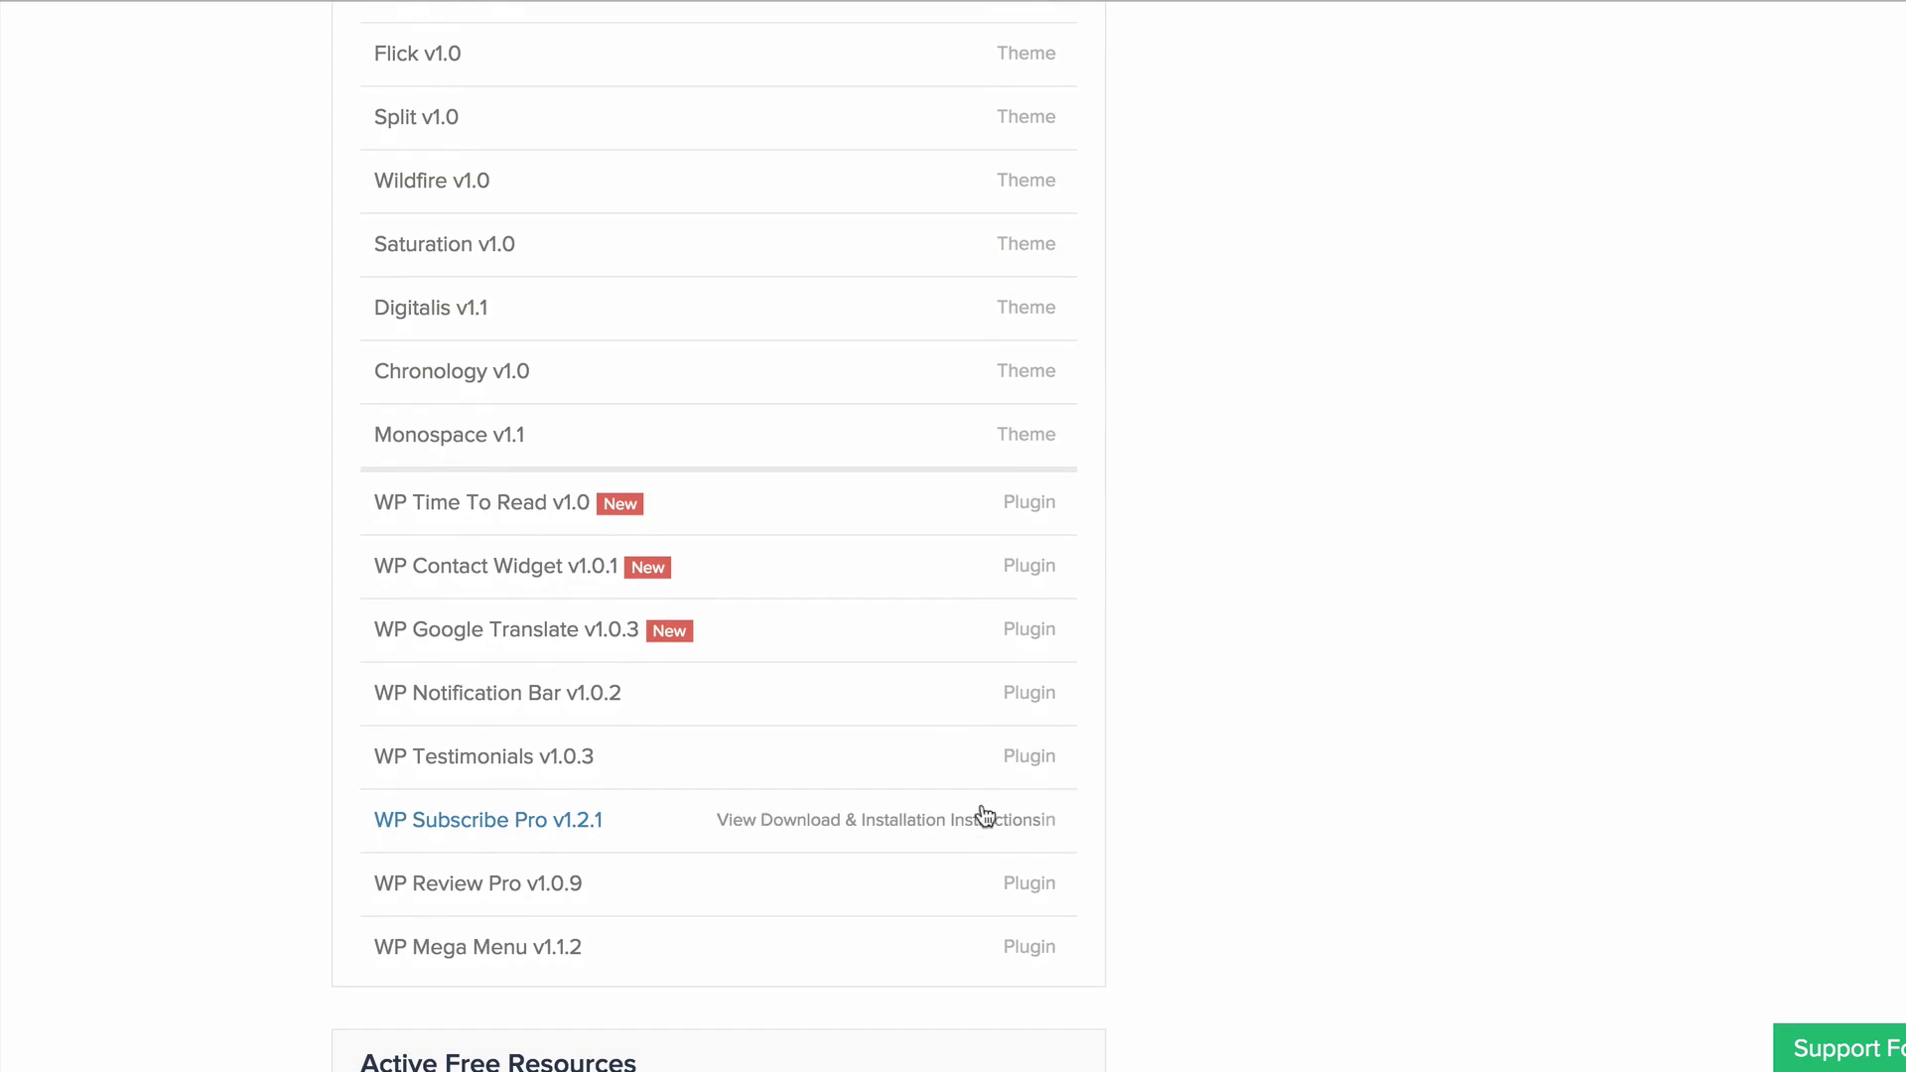
pyautogui.click(801, 503)
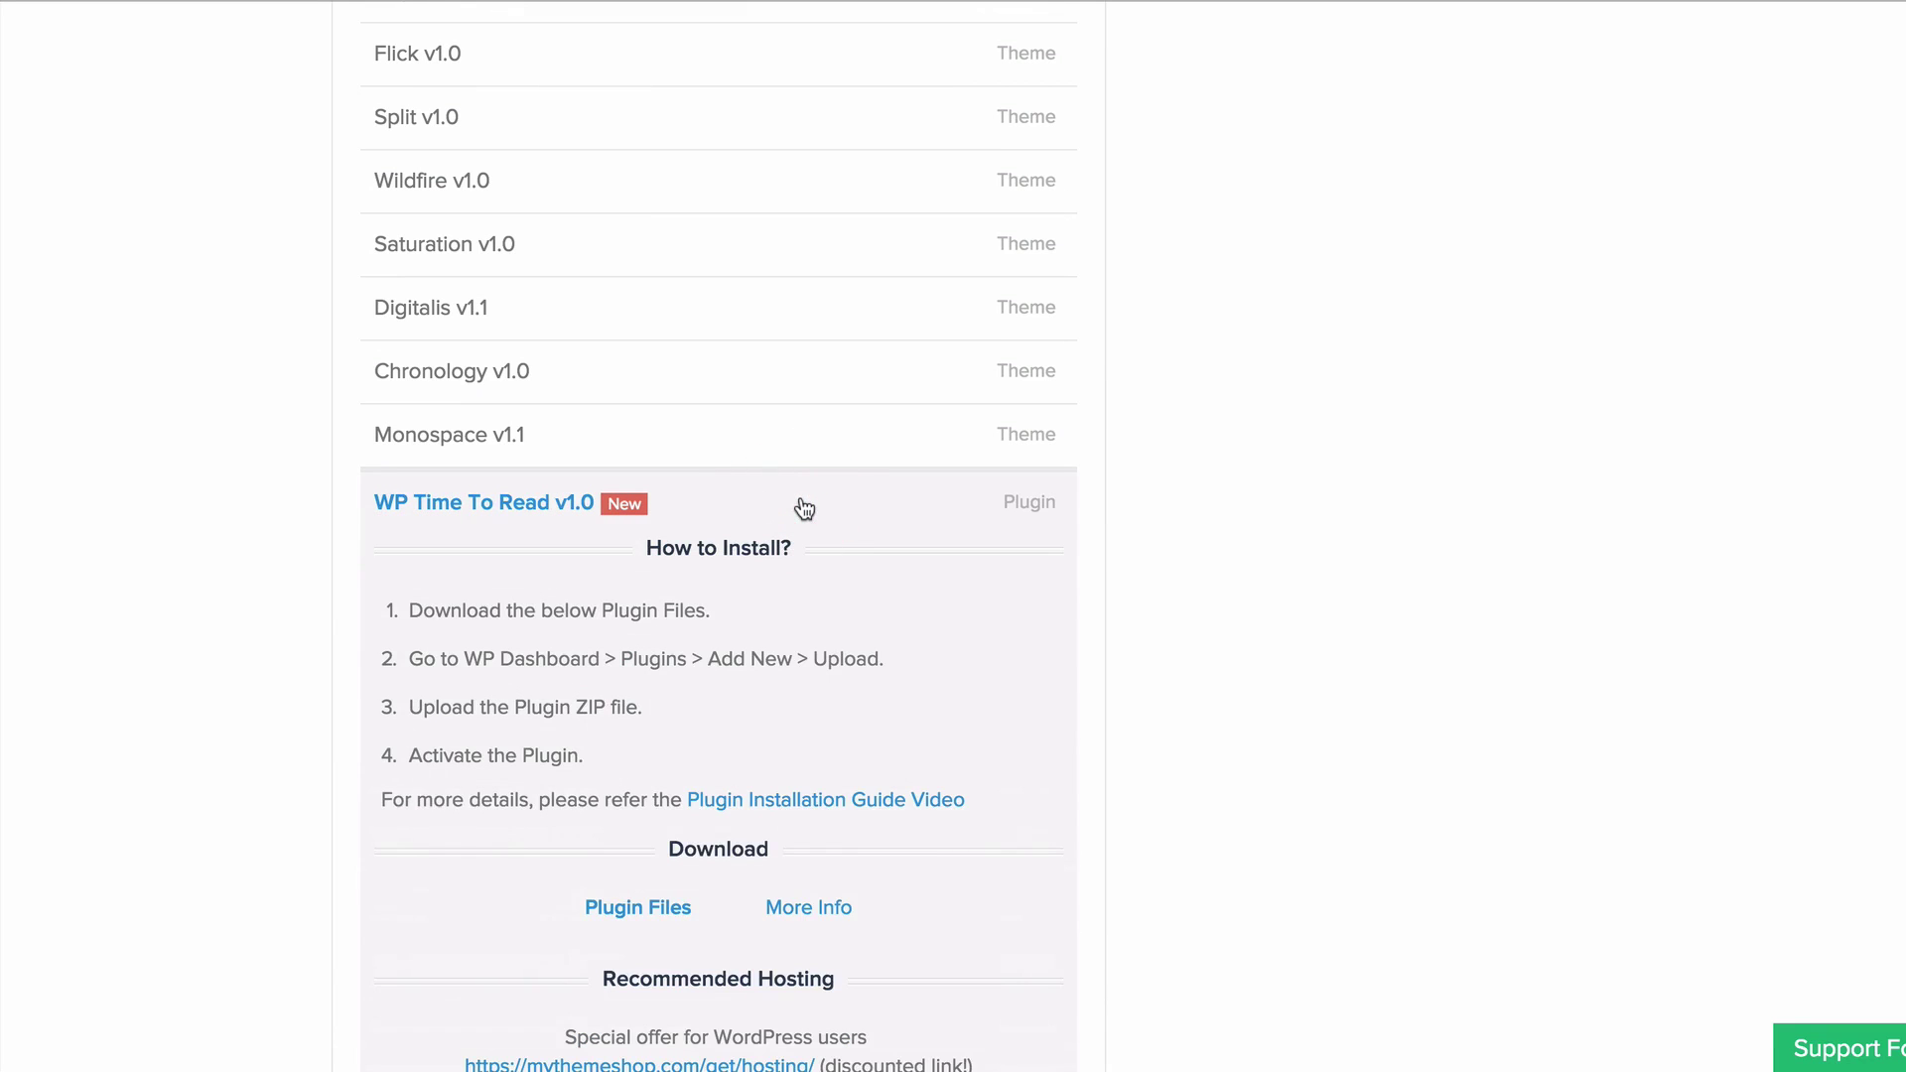
pyautogui.scroll(-3, 497, 695)
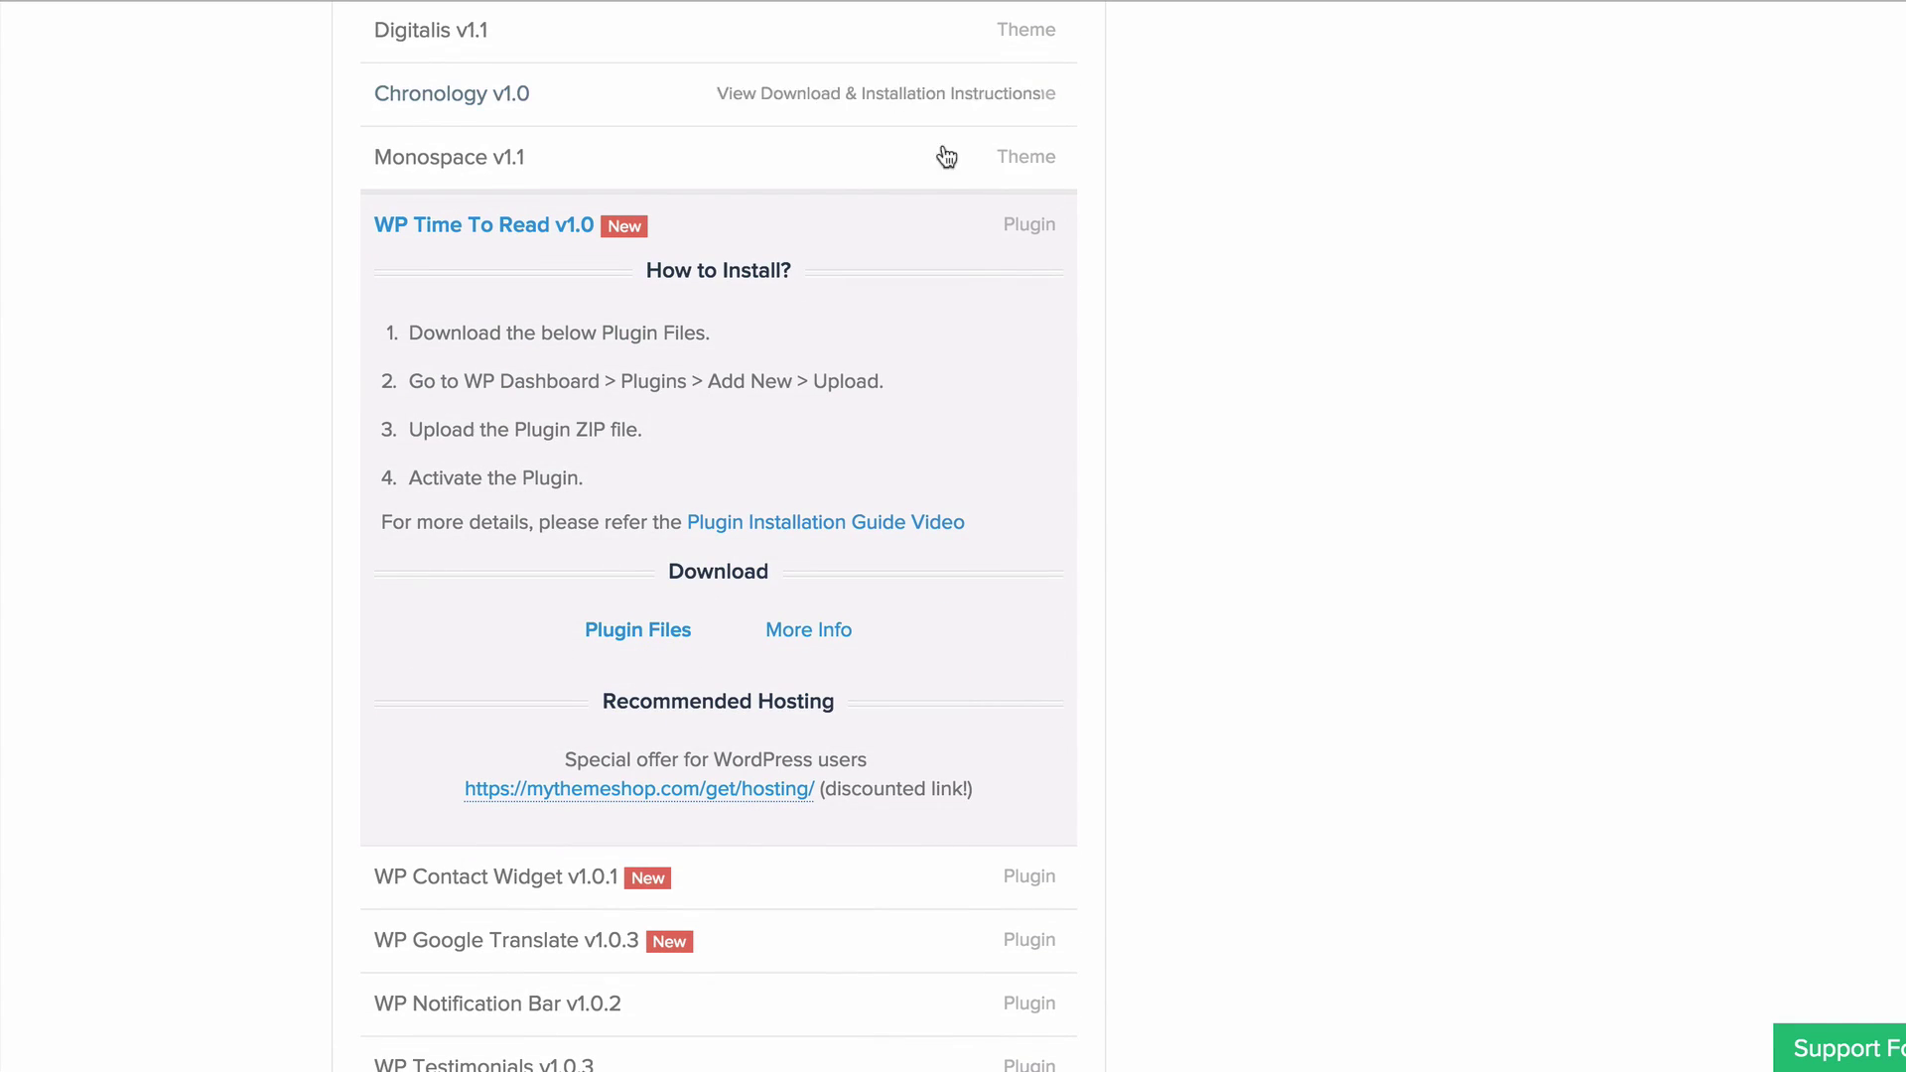
pyautogui.click(643, 634)
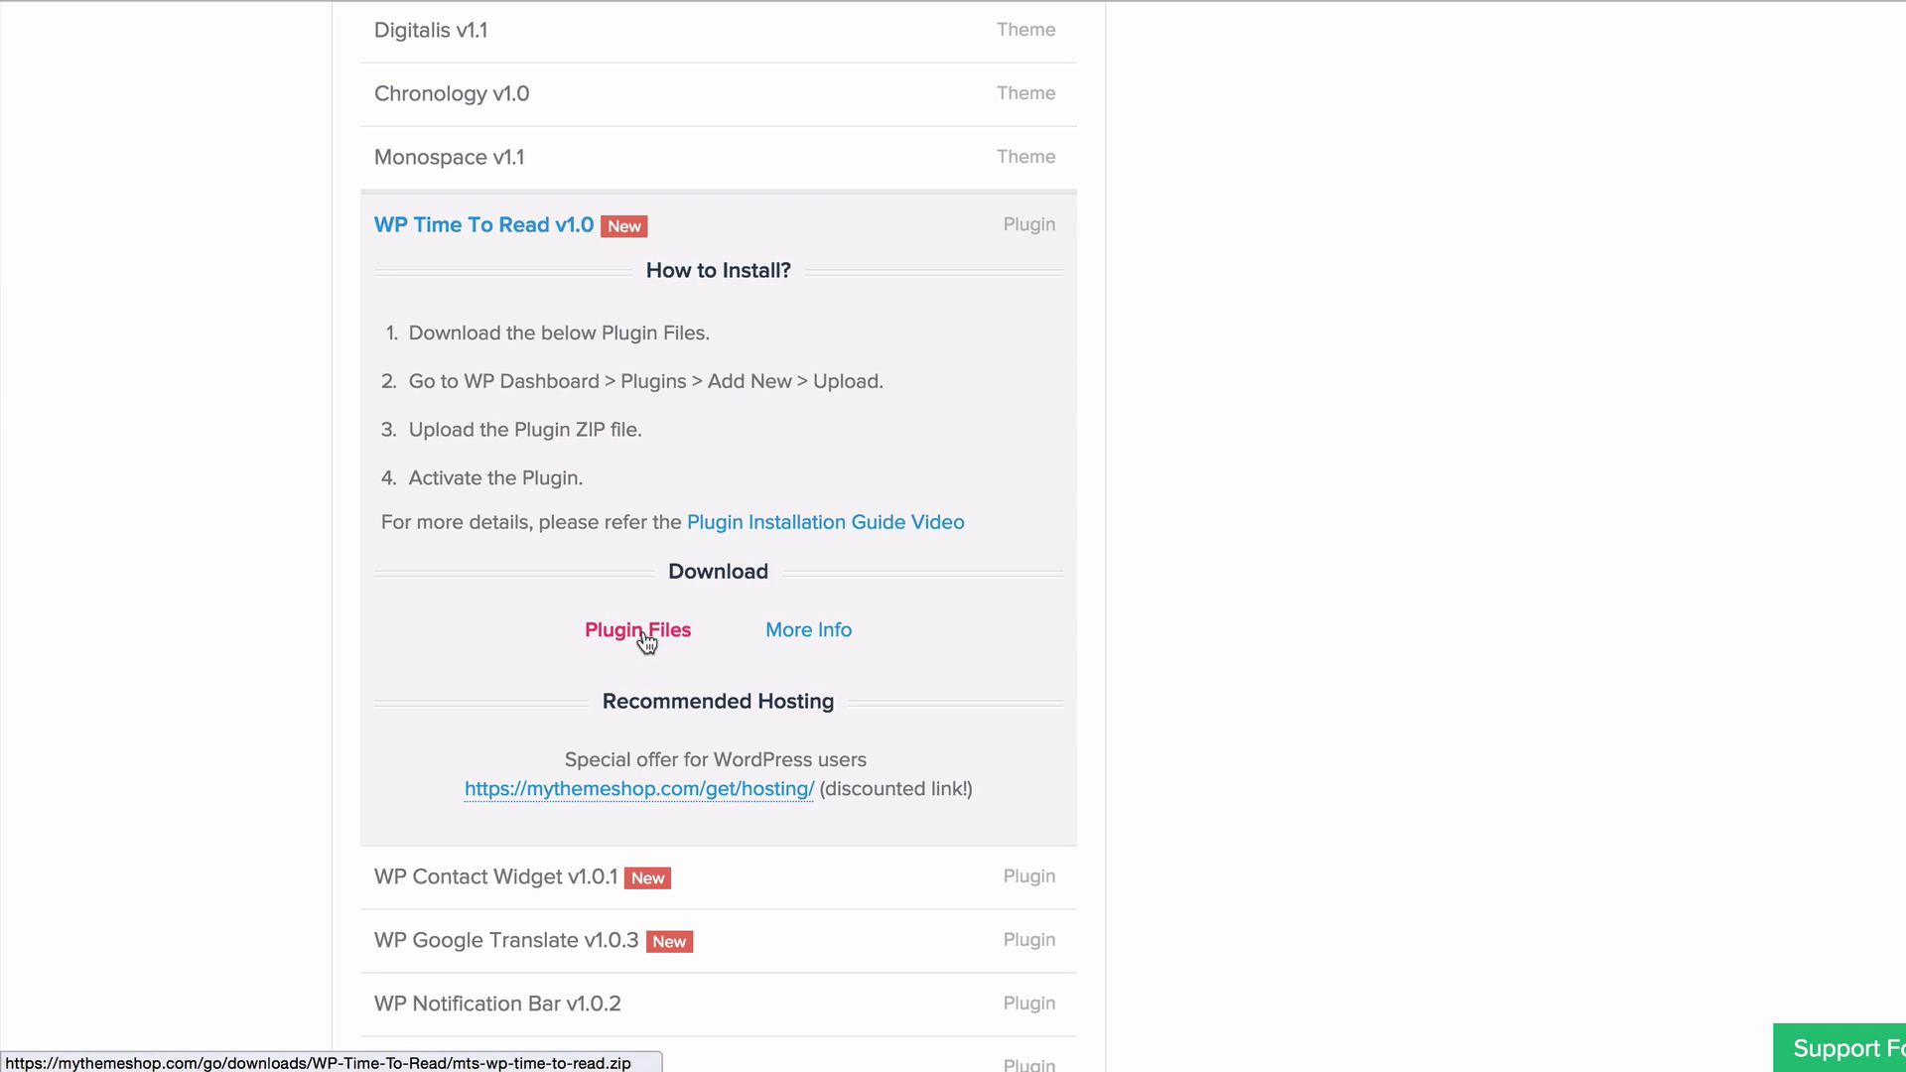
pyautogui.click(645, 635)
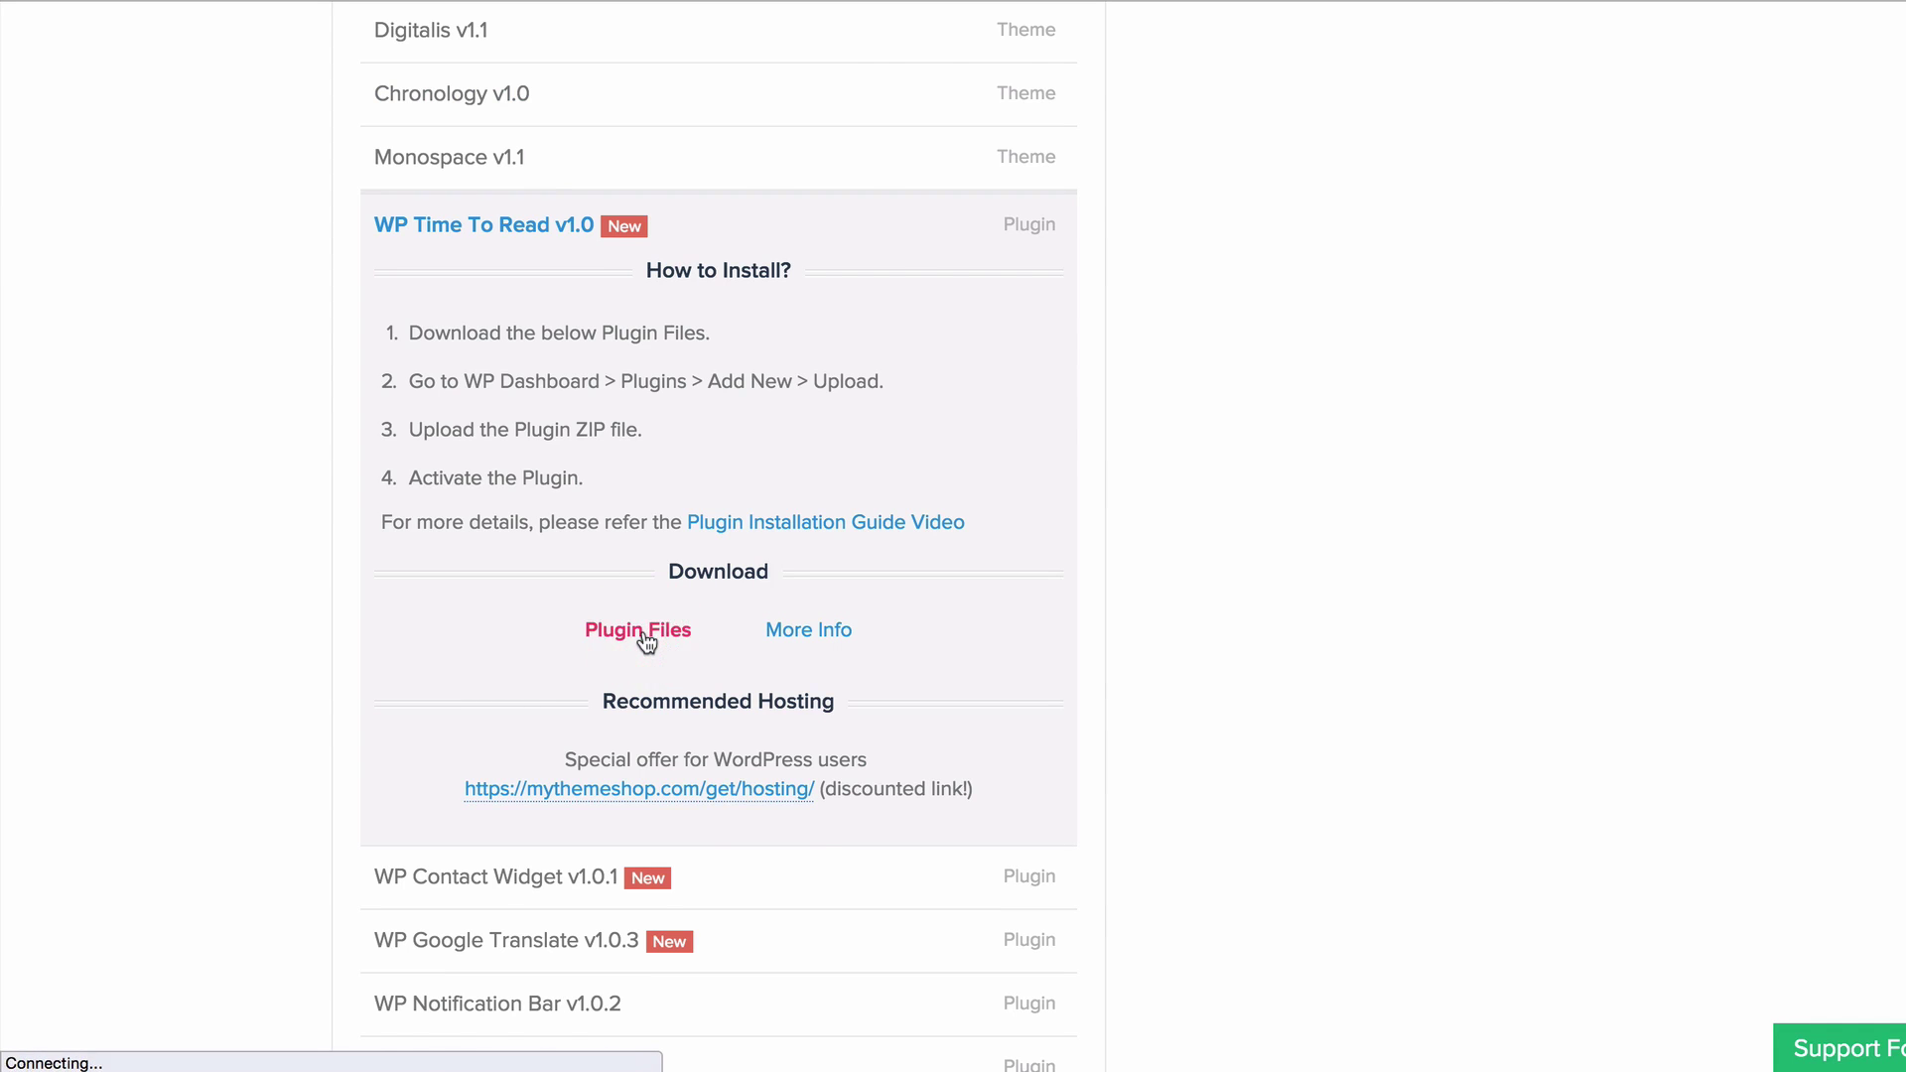
pyautogui.click(1423, 855)
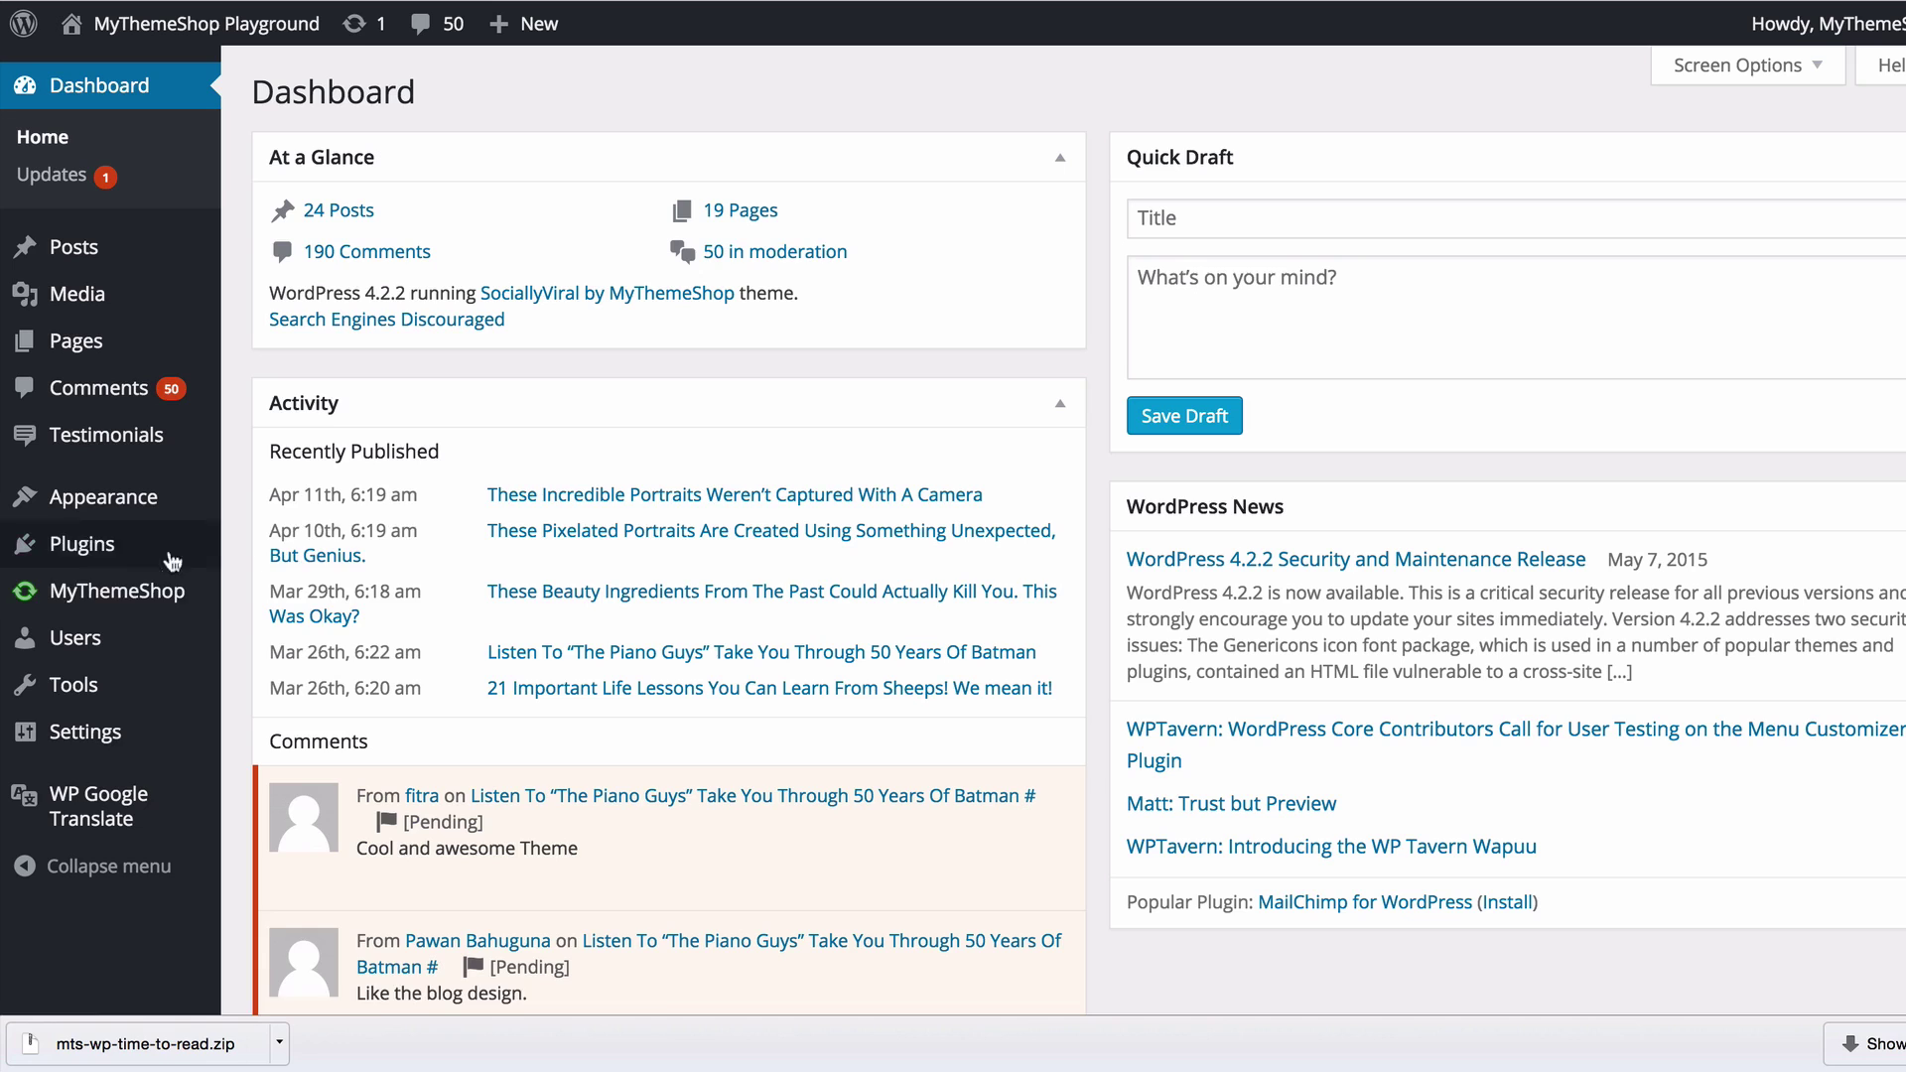
# - Upload mts-wp-time-to-read.zip through Plugins > Add New > Upload Plugin and install it
pyautogui.moveTo(109, 544)
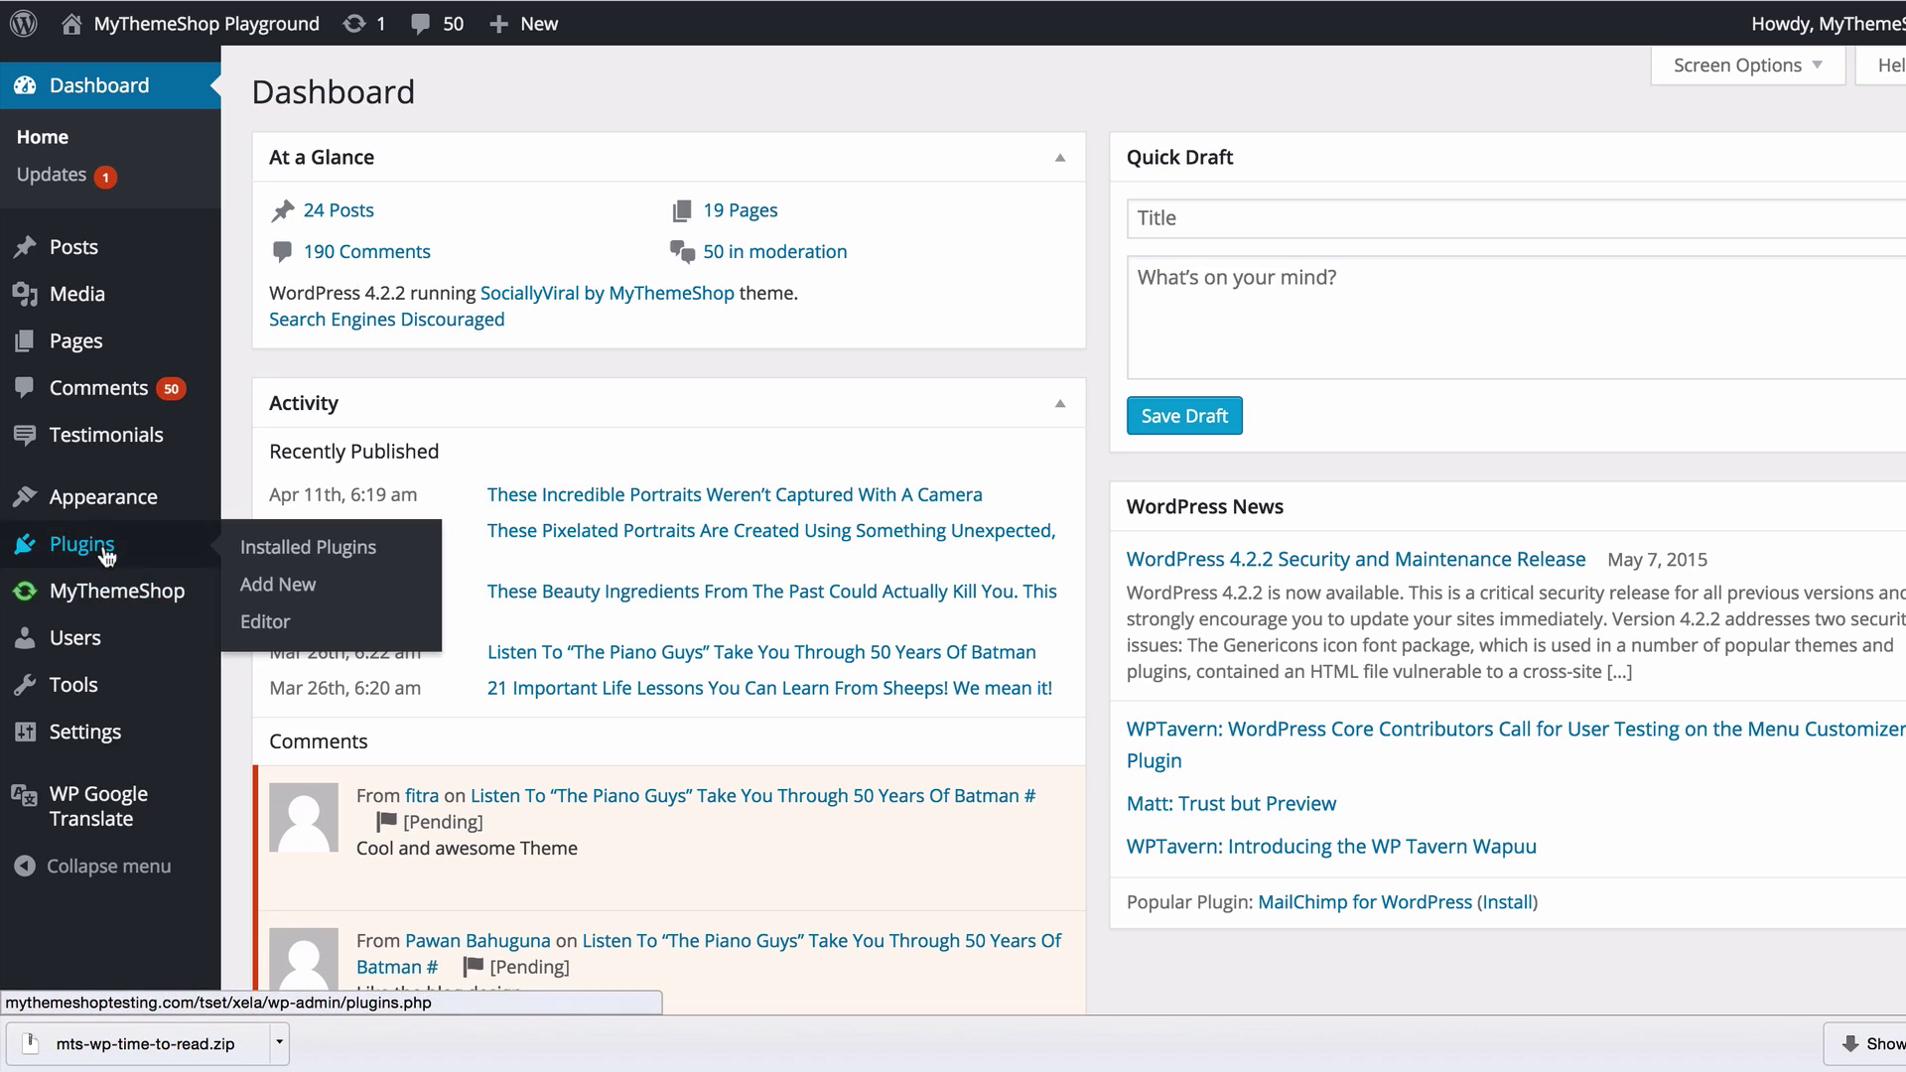
pyautogui.click(334, 586)
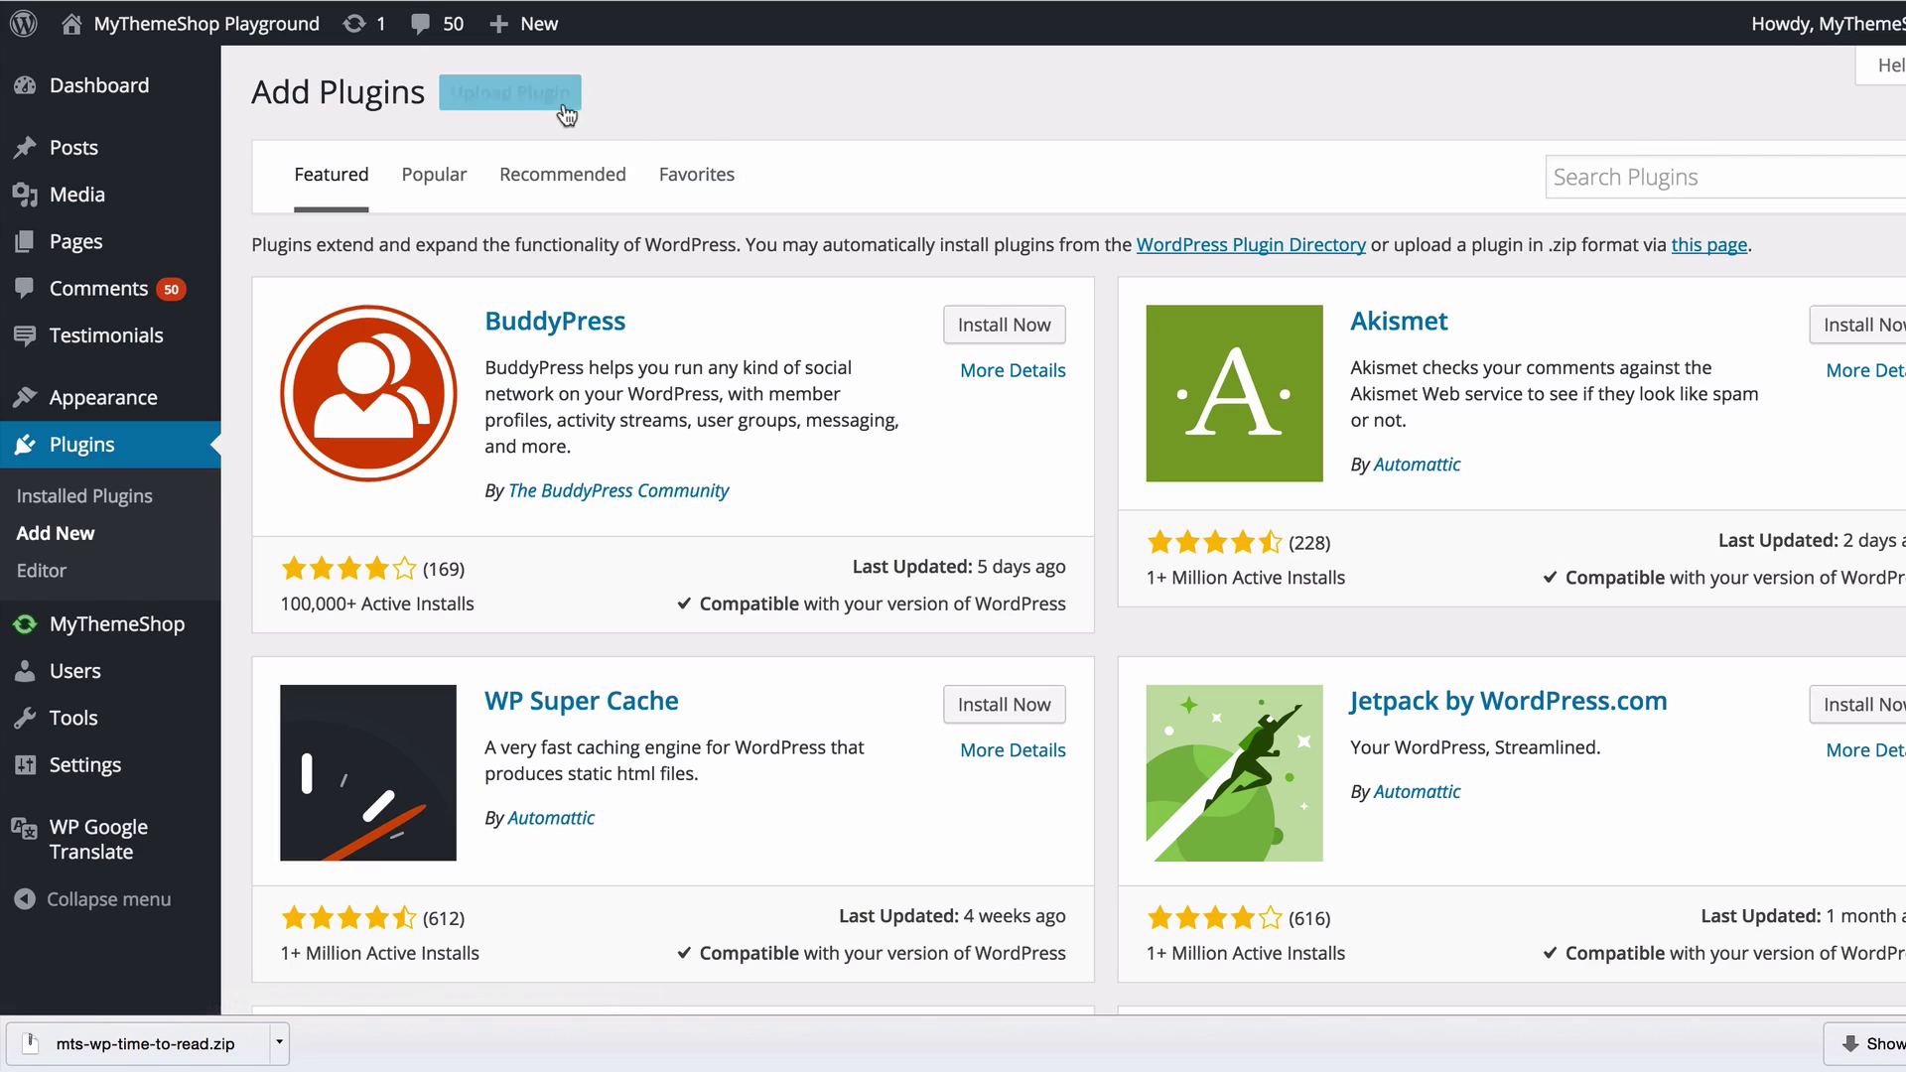
pyautogui.click(562, 101)
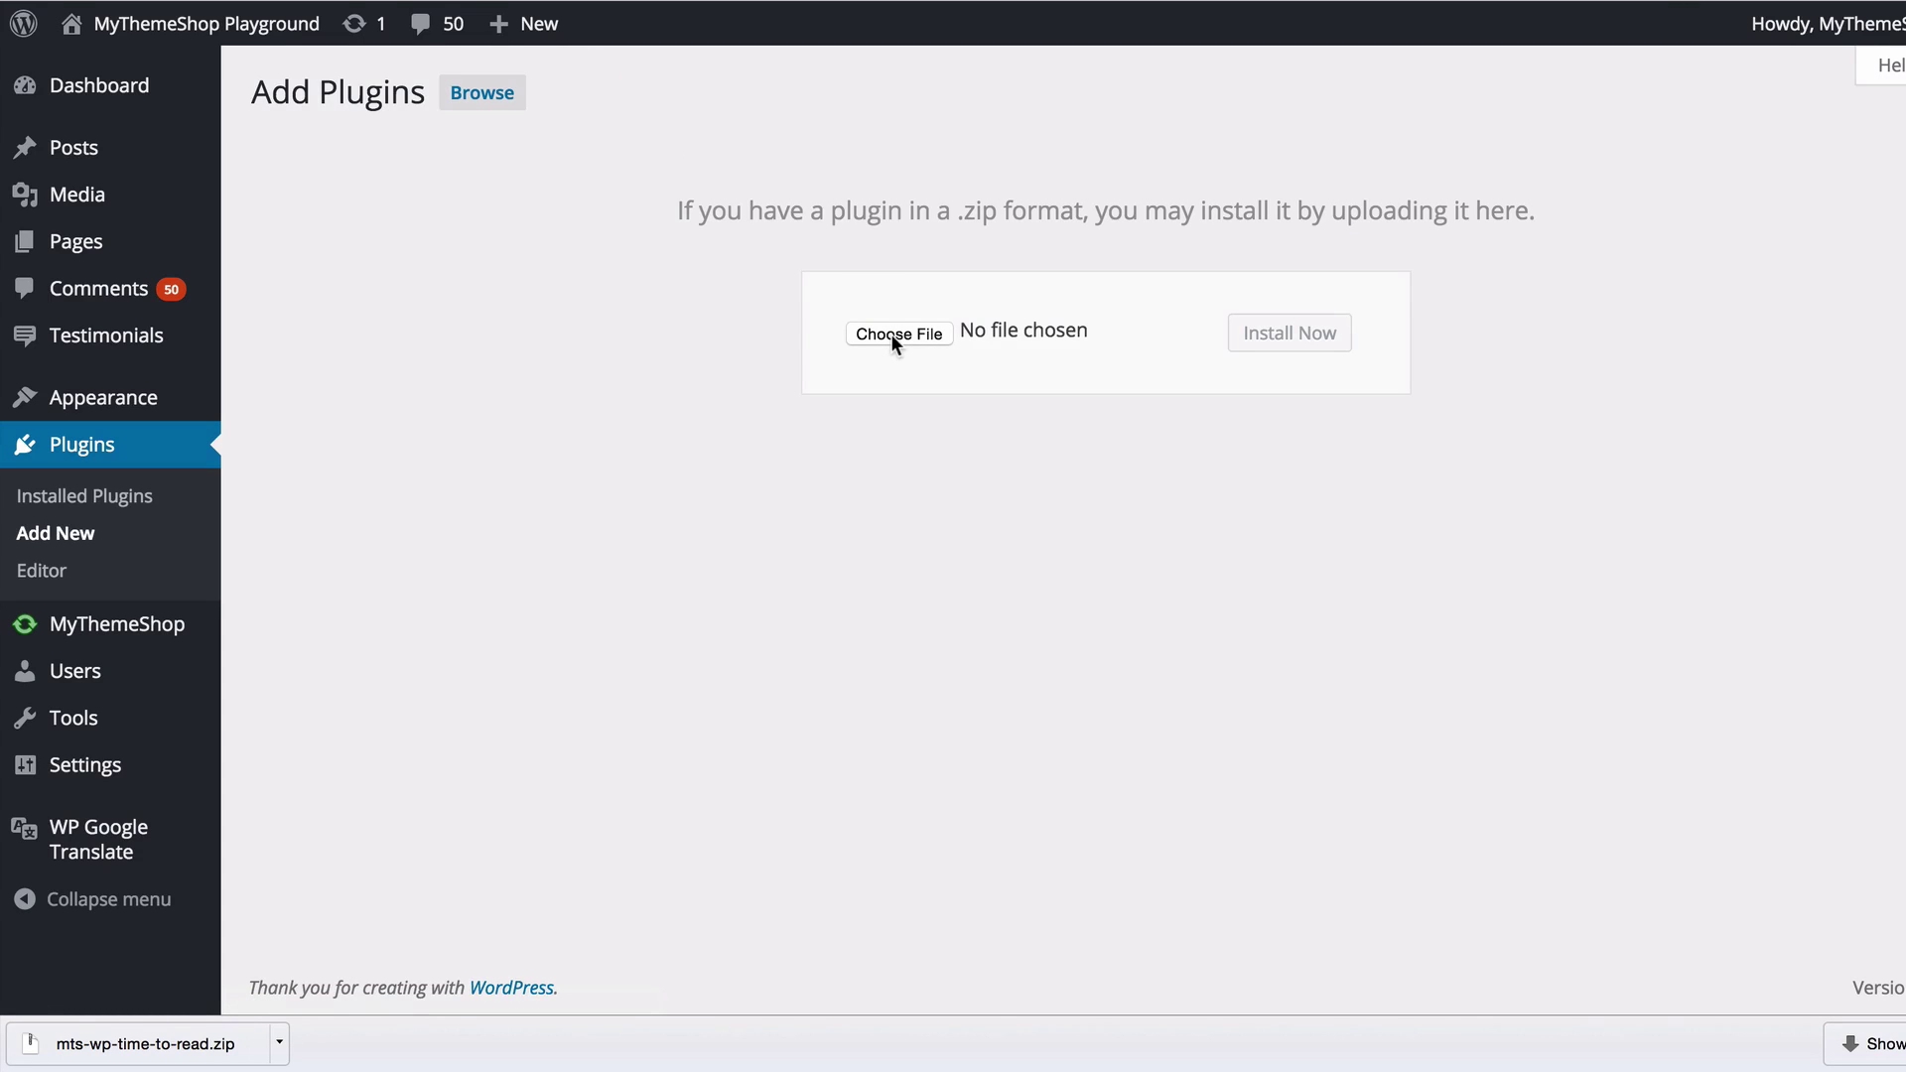
pyautogui.click(891, 334)
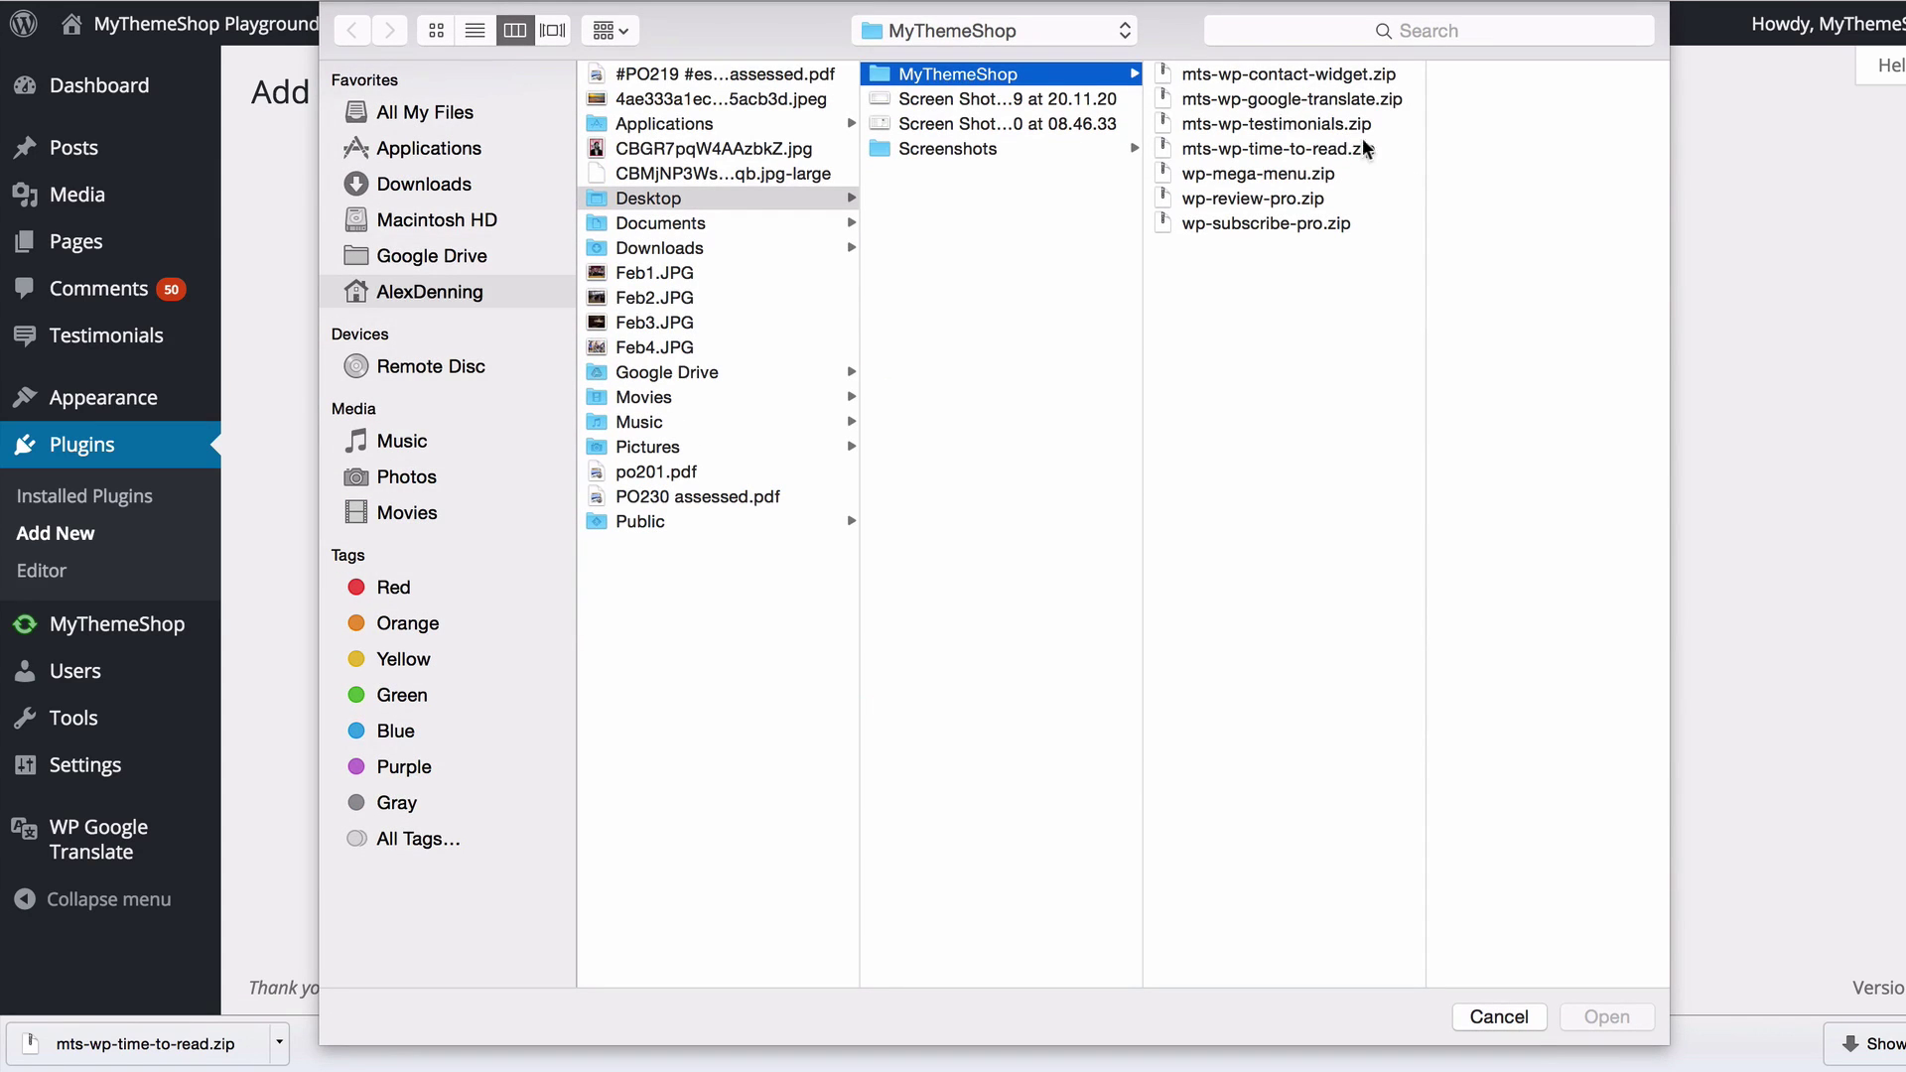
pyautogui.click(1254, 152)
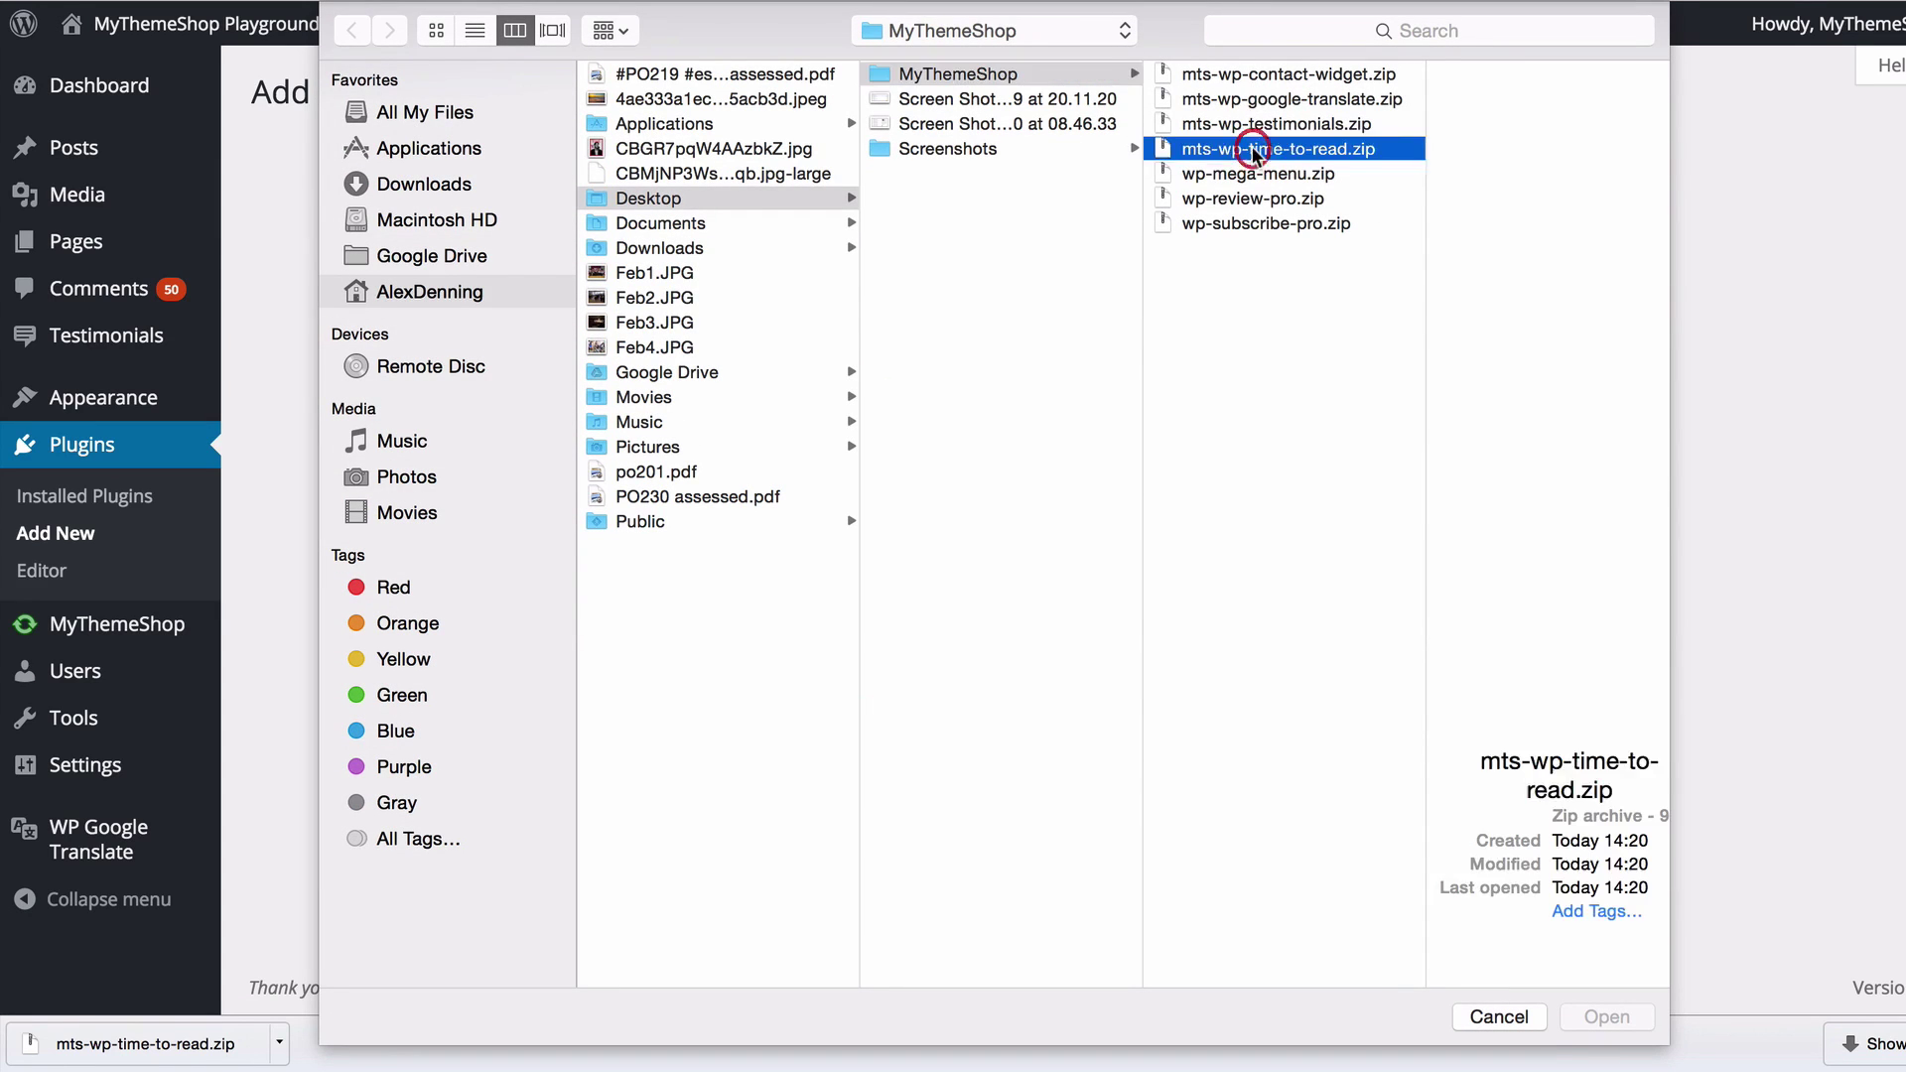
pyautogui.click(1609, 1016)
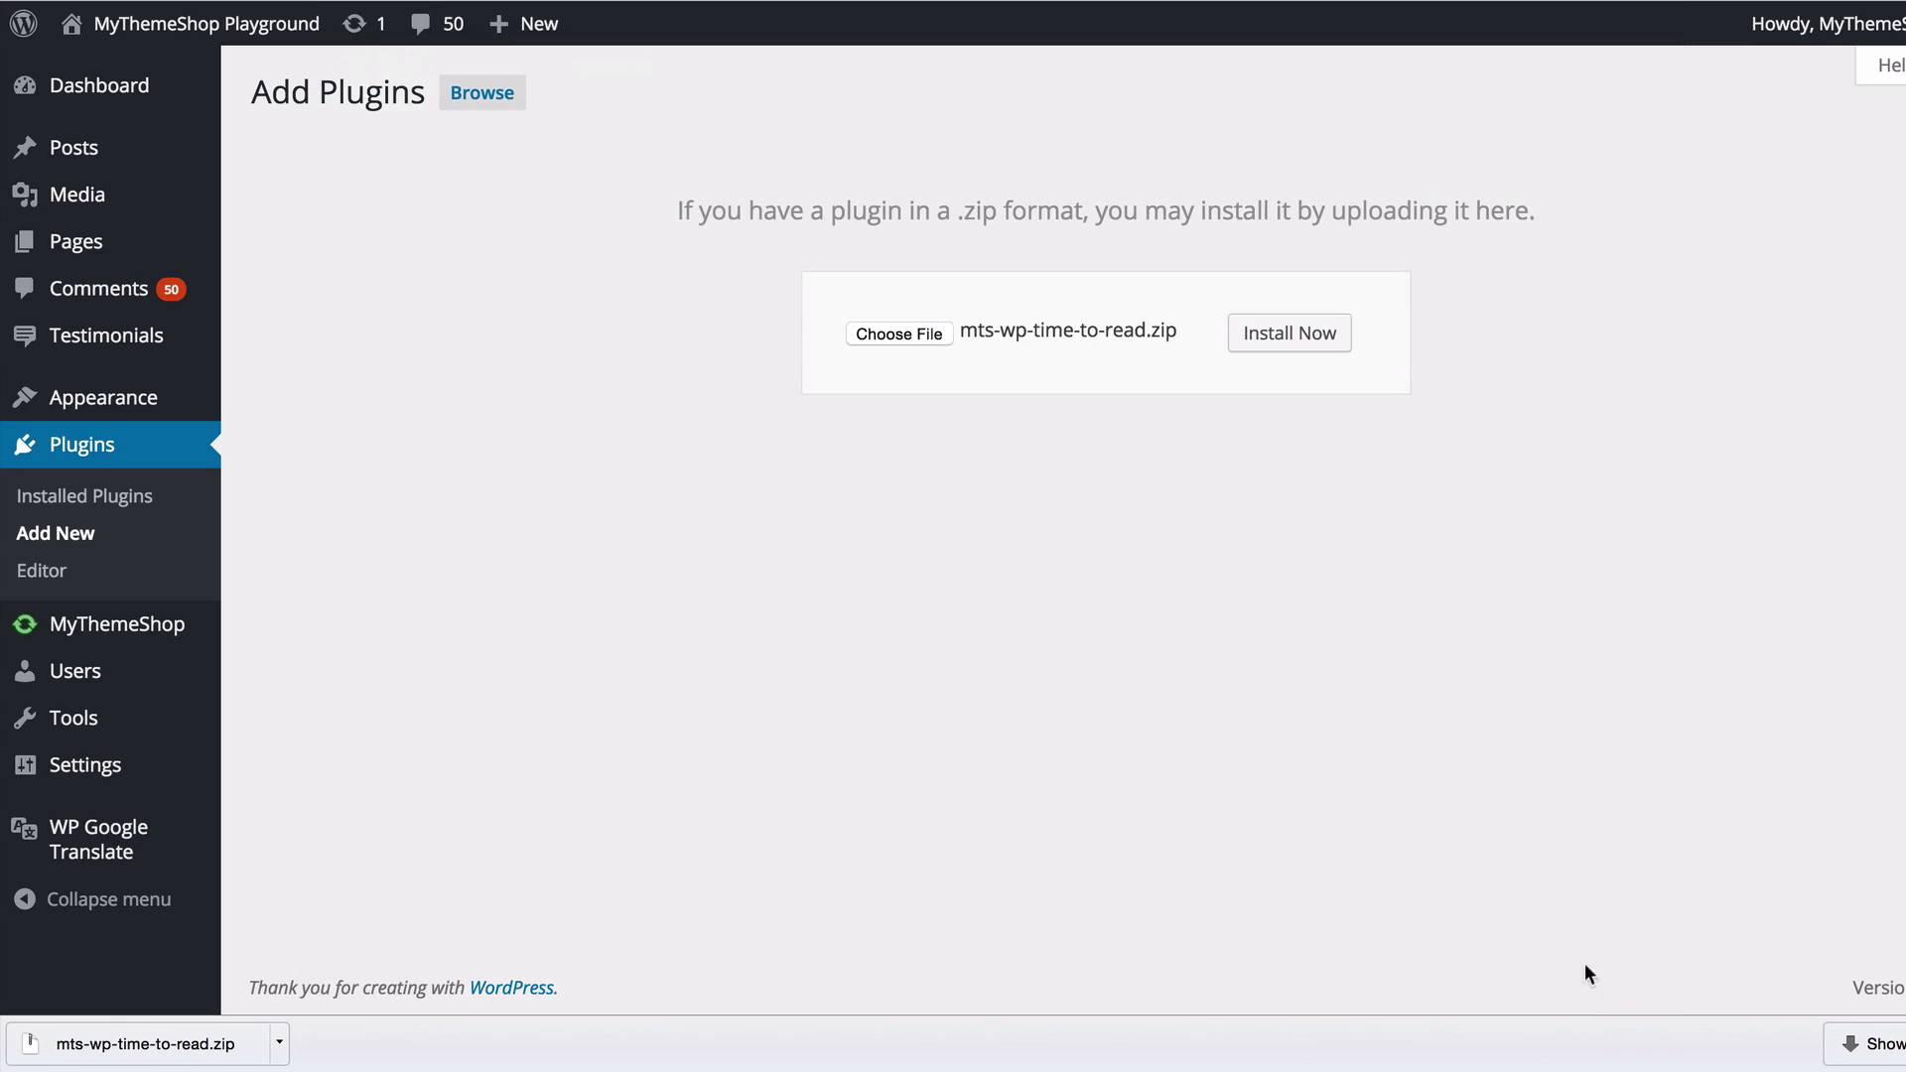
pyautogui.click(1259, 336)
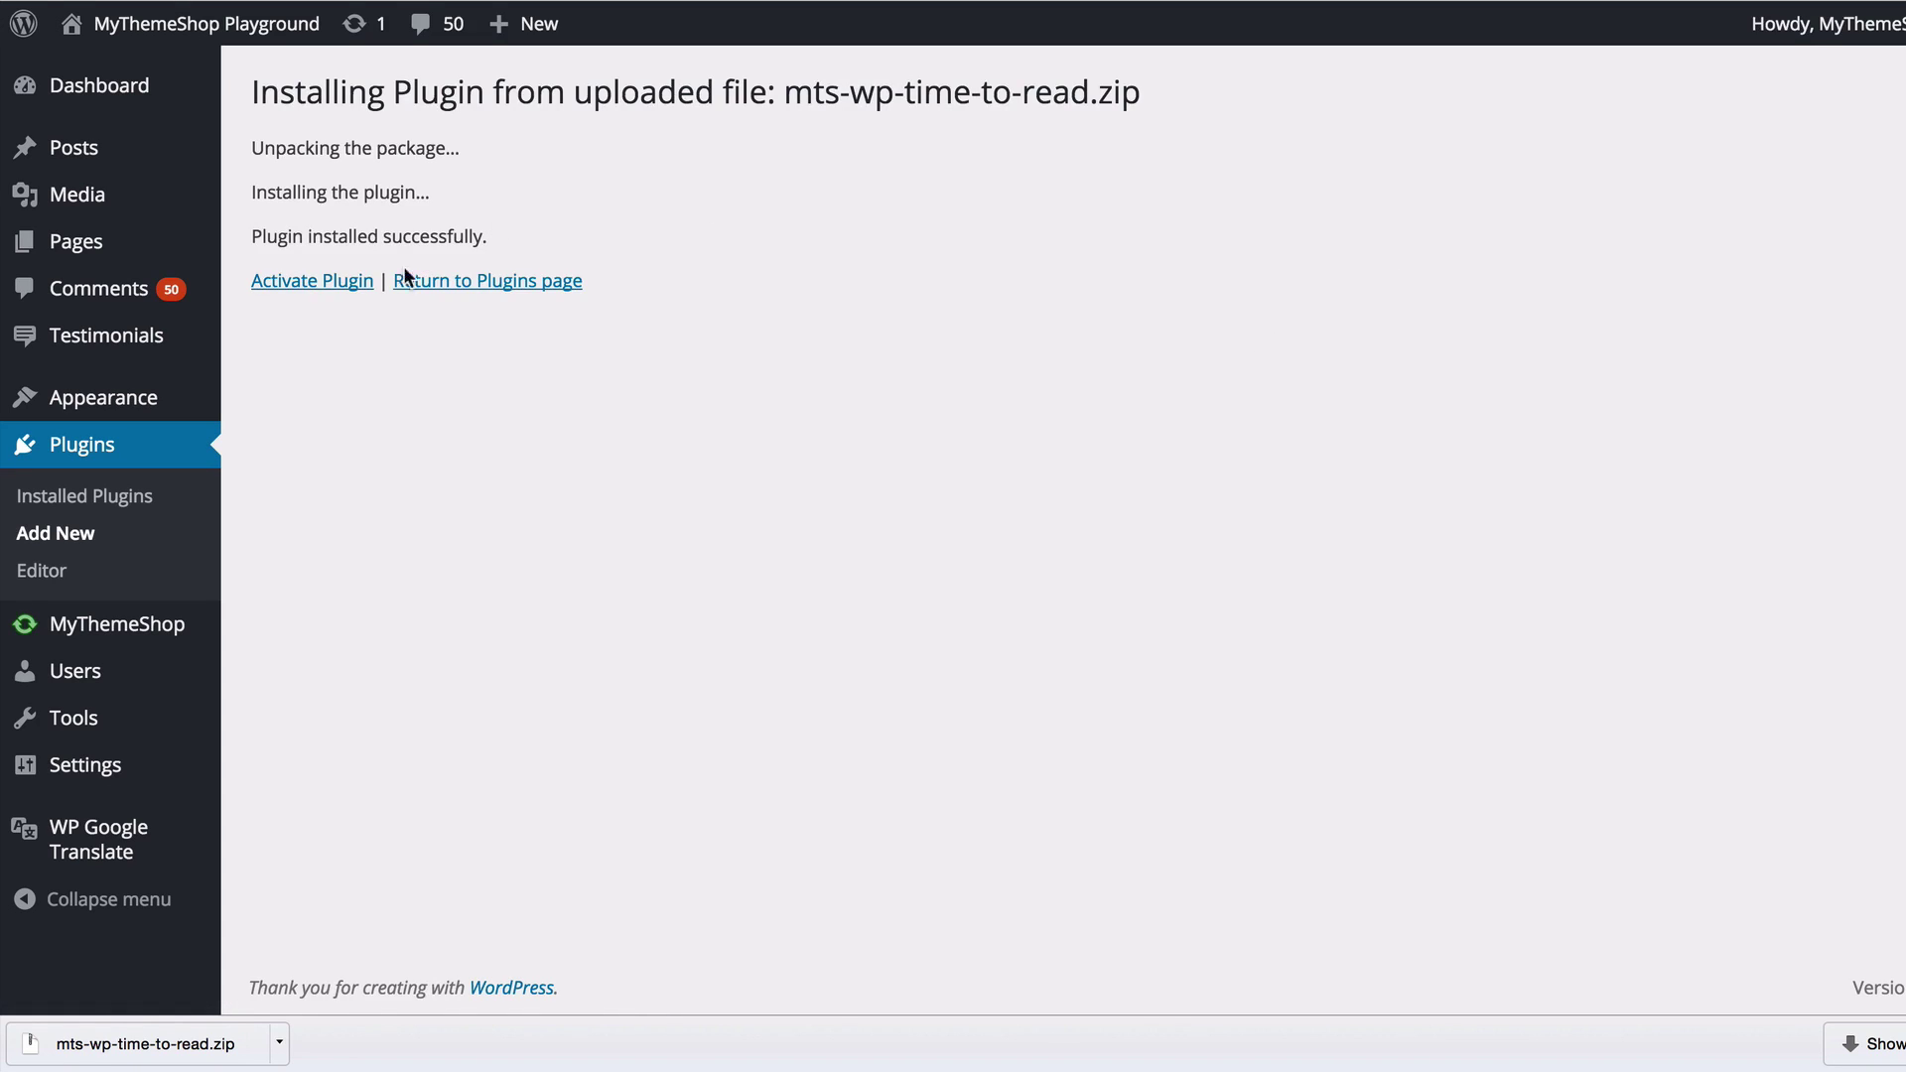
# - Activate the WP Time To Read plugin and go to Settings > Time To Read
pyautogui.click(343, 288)
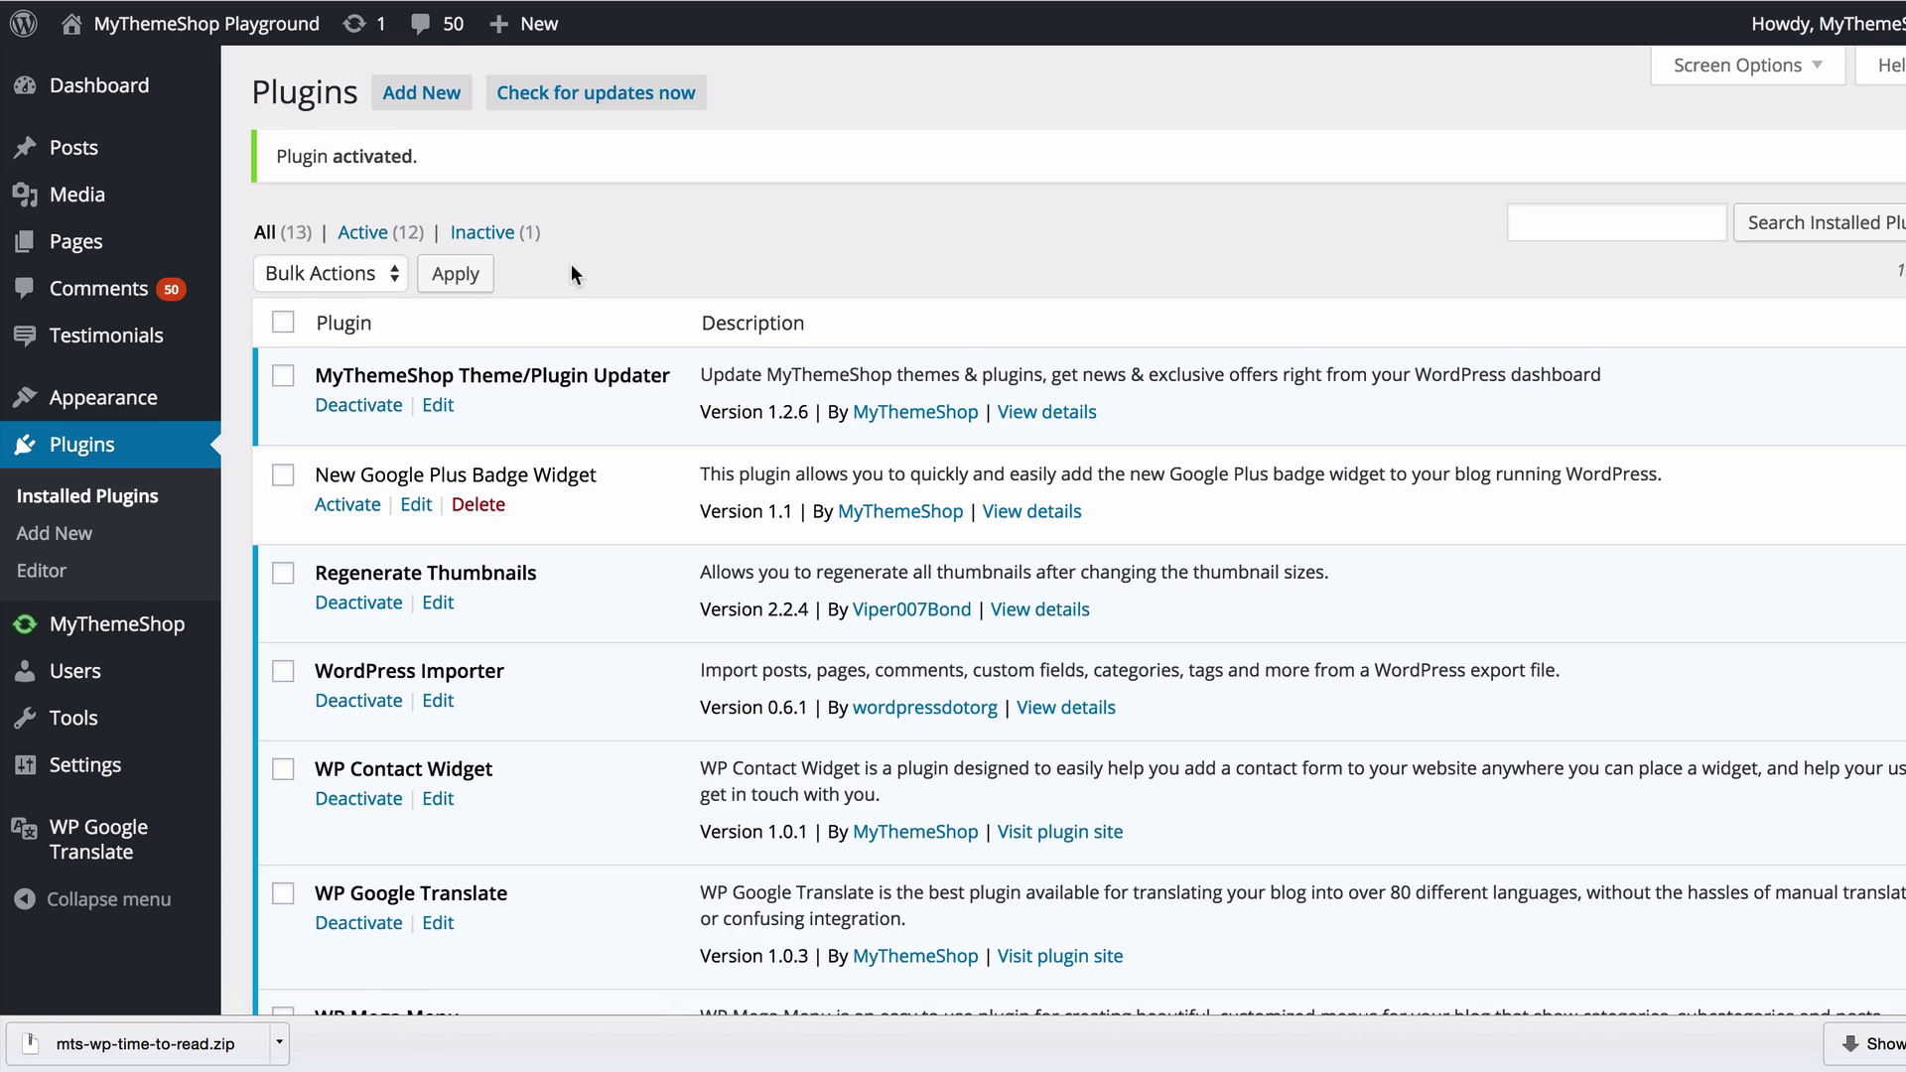
pyautogui.moveTo(85, 777)
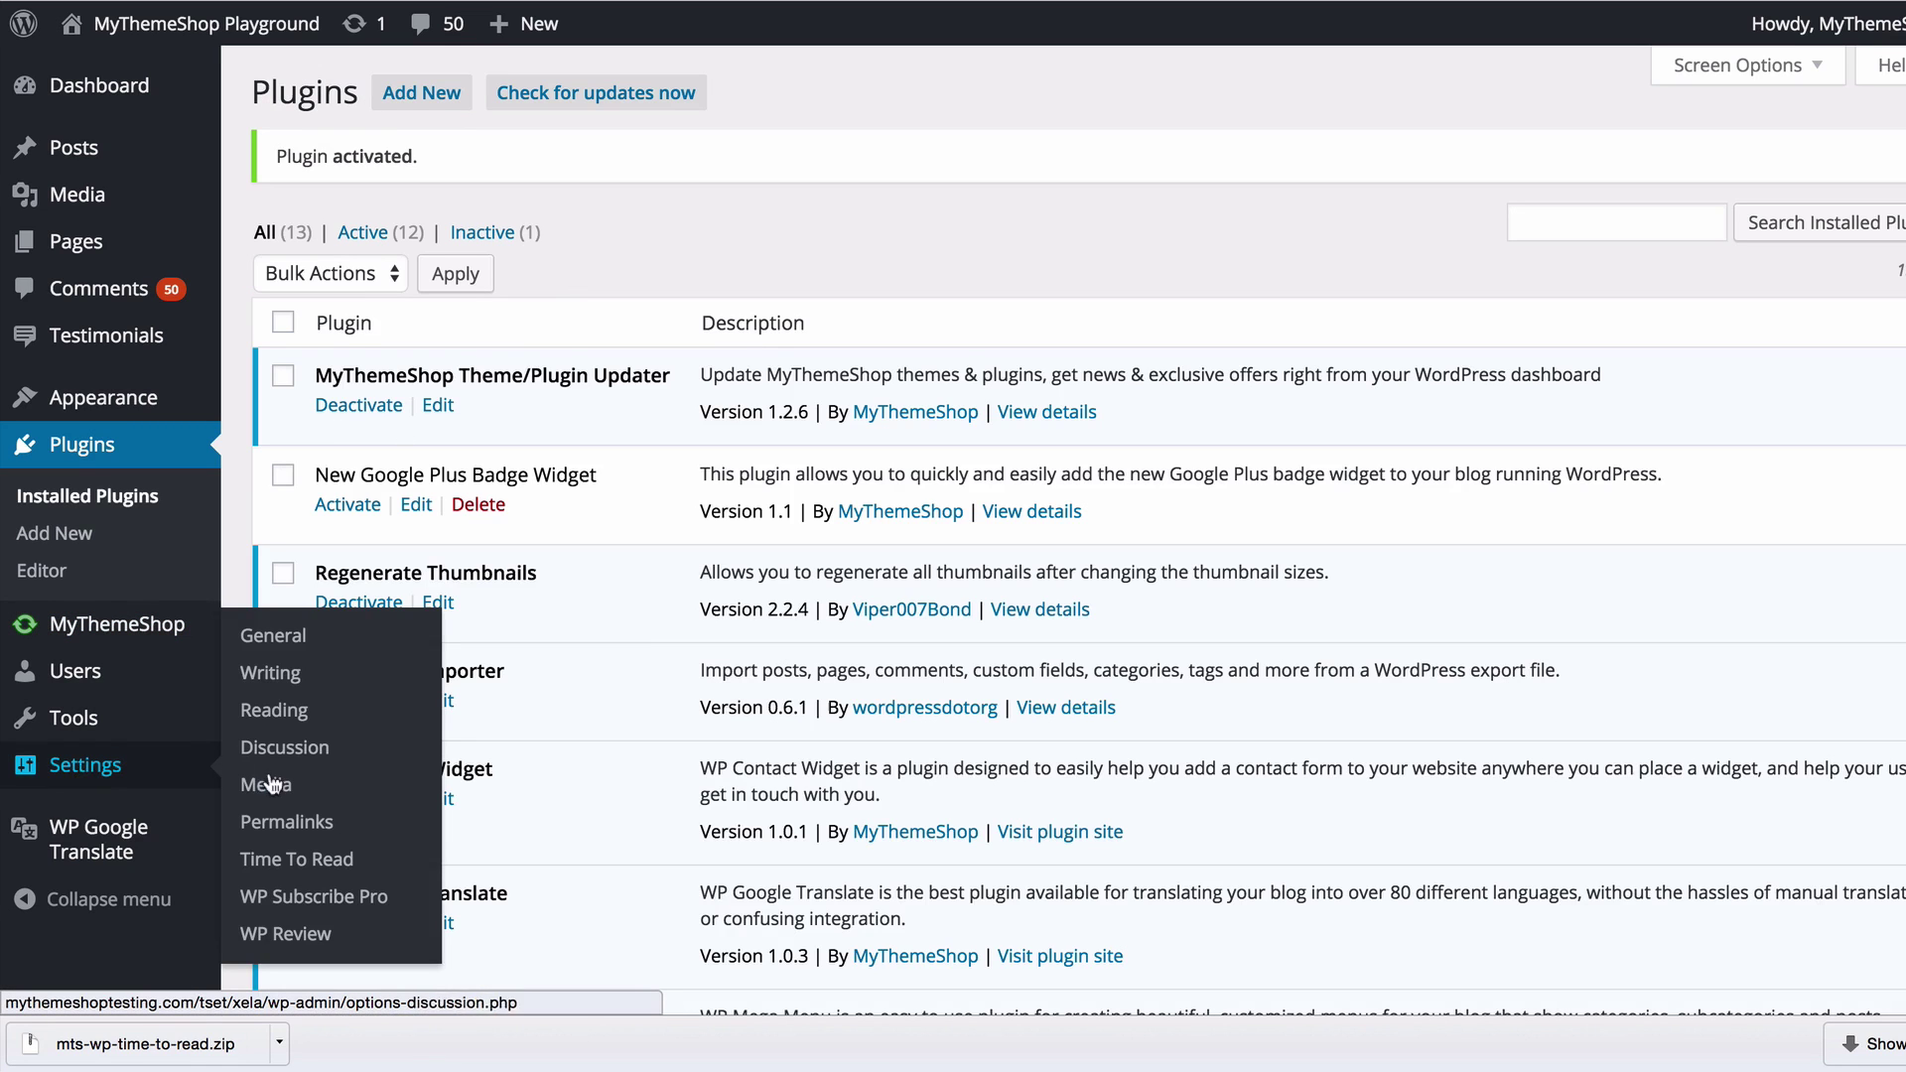
pyautogui.click(328, 866)
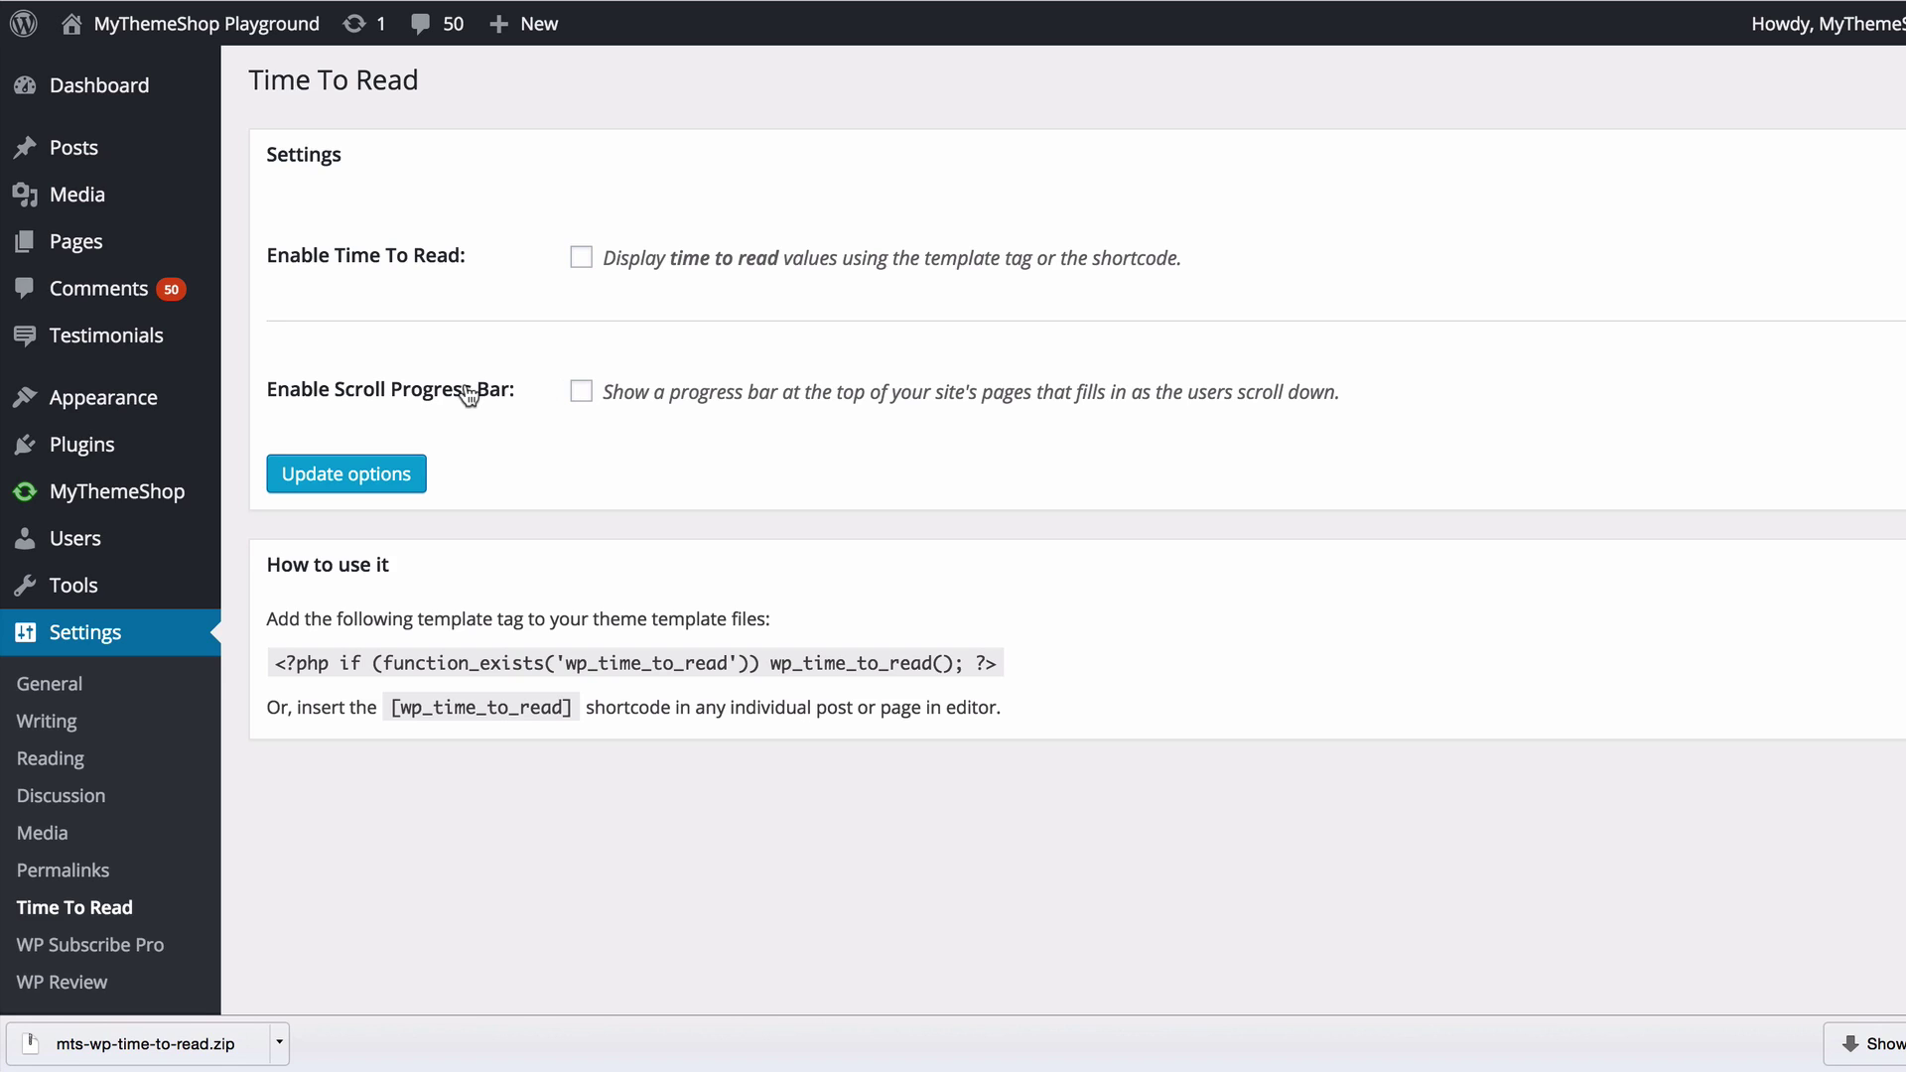
# - Enable Time To Read and set the words-per-minute range to 250–300
pyautogui.click(657, 264)
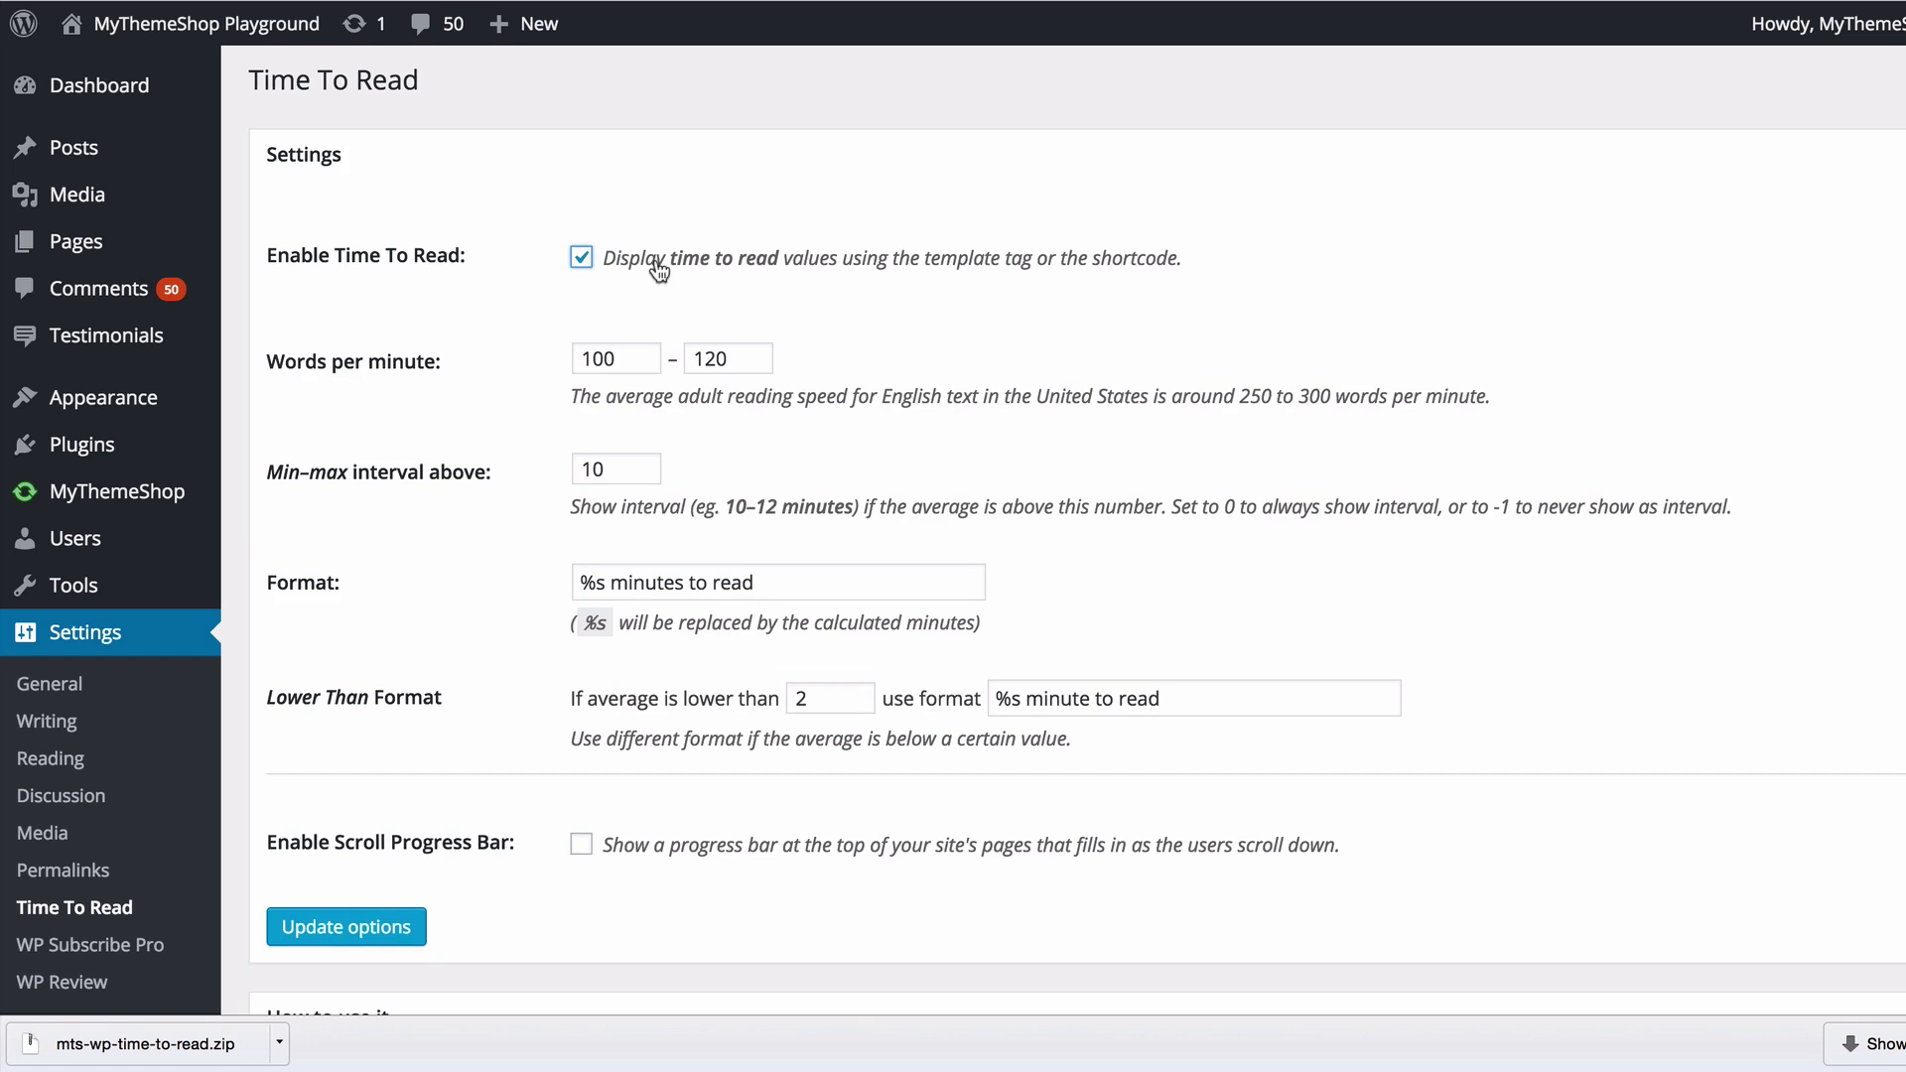
pyautogui.click(617, 156)
pyautogui.scroll(-1, 359, 348)
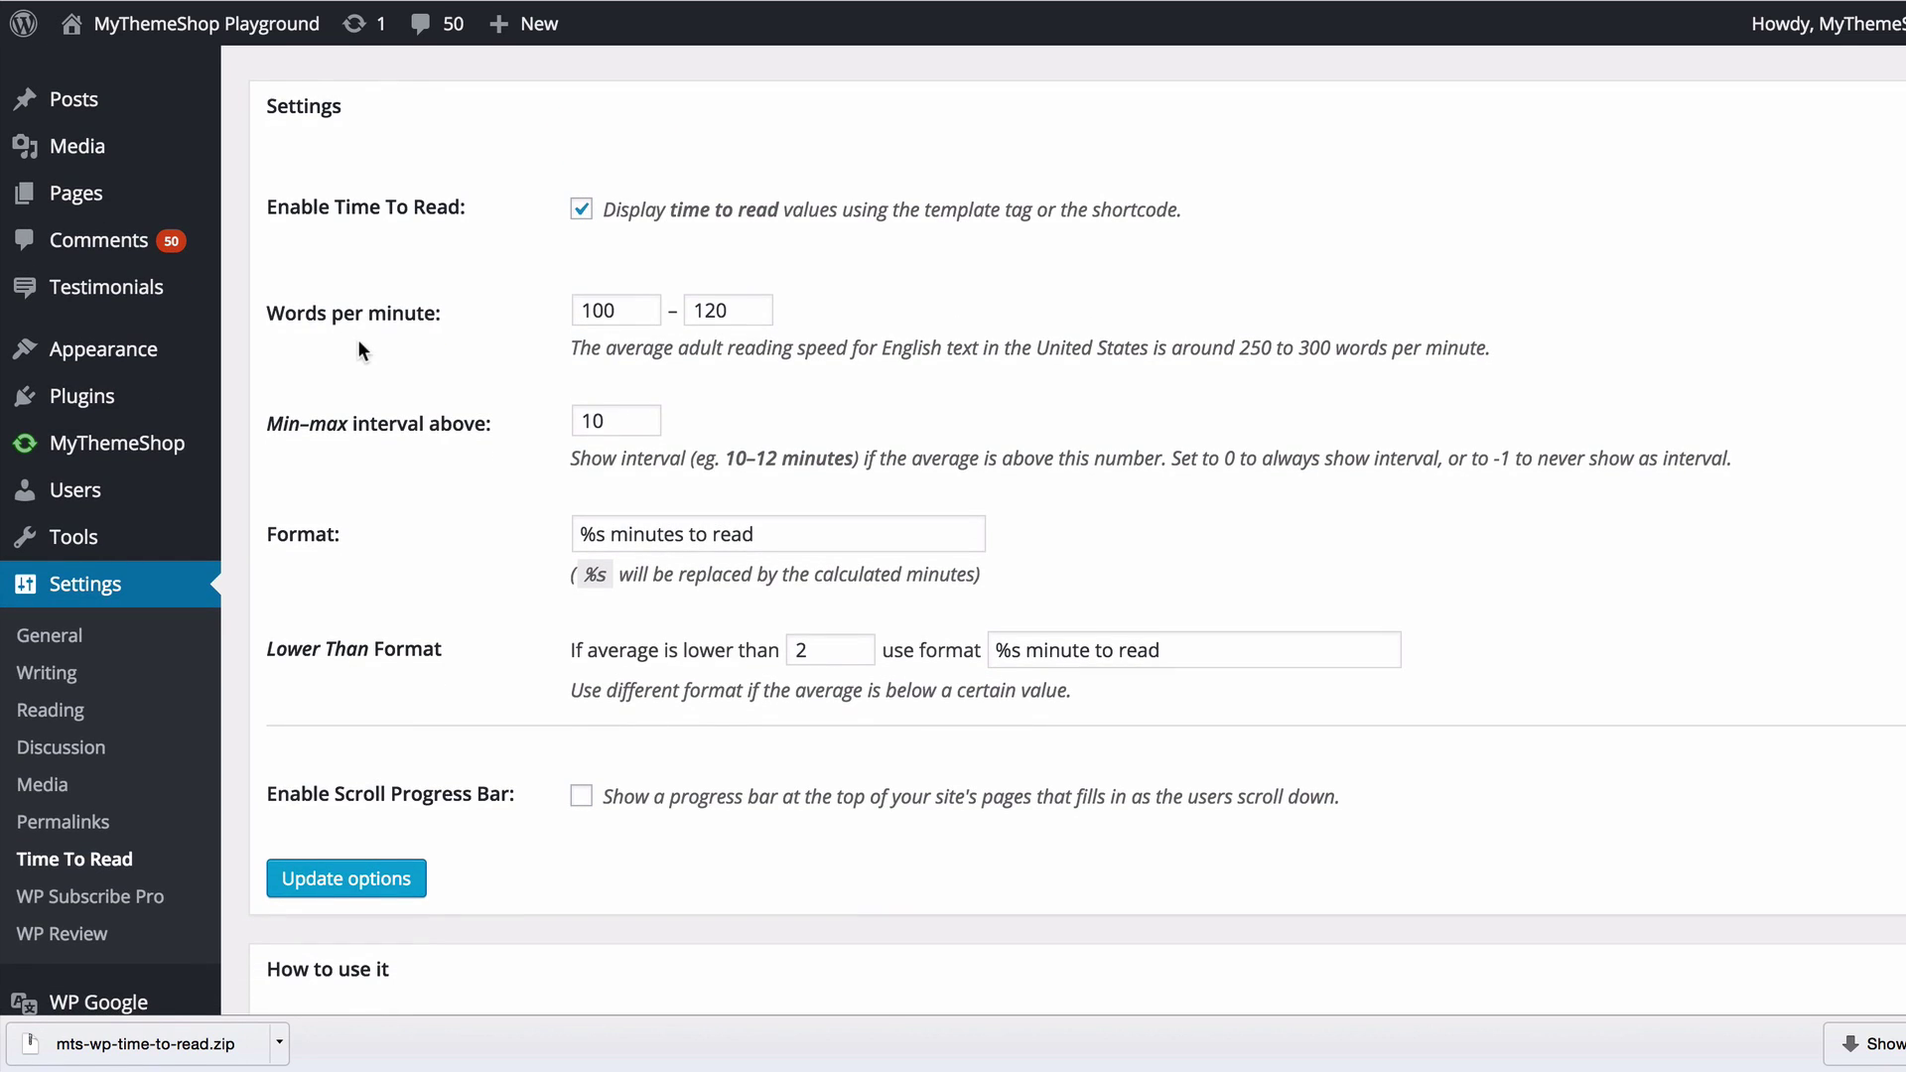
pyautogui.scroll(-1, 360, 341)
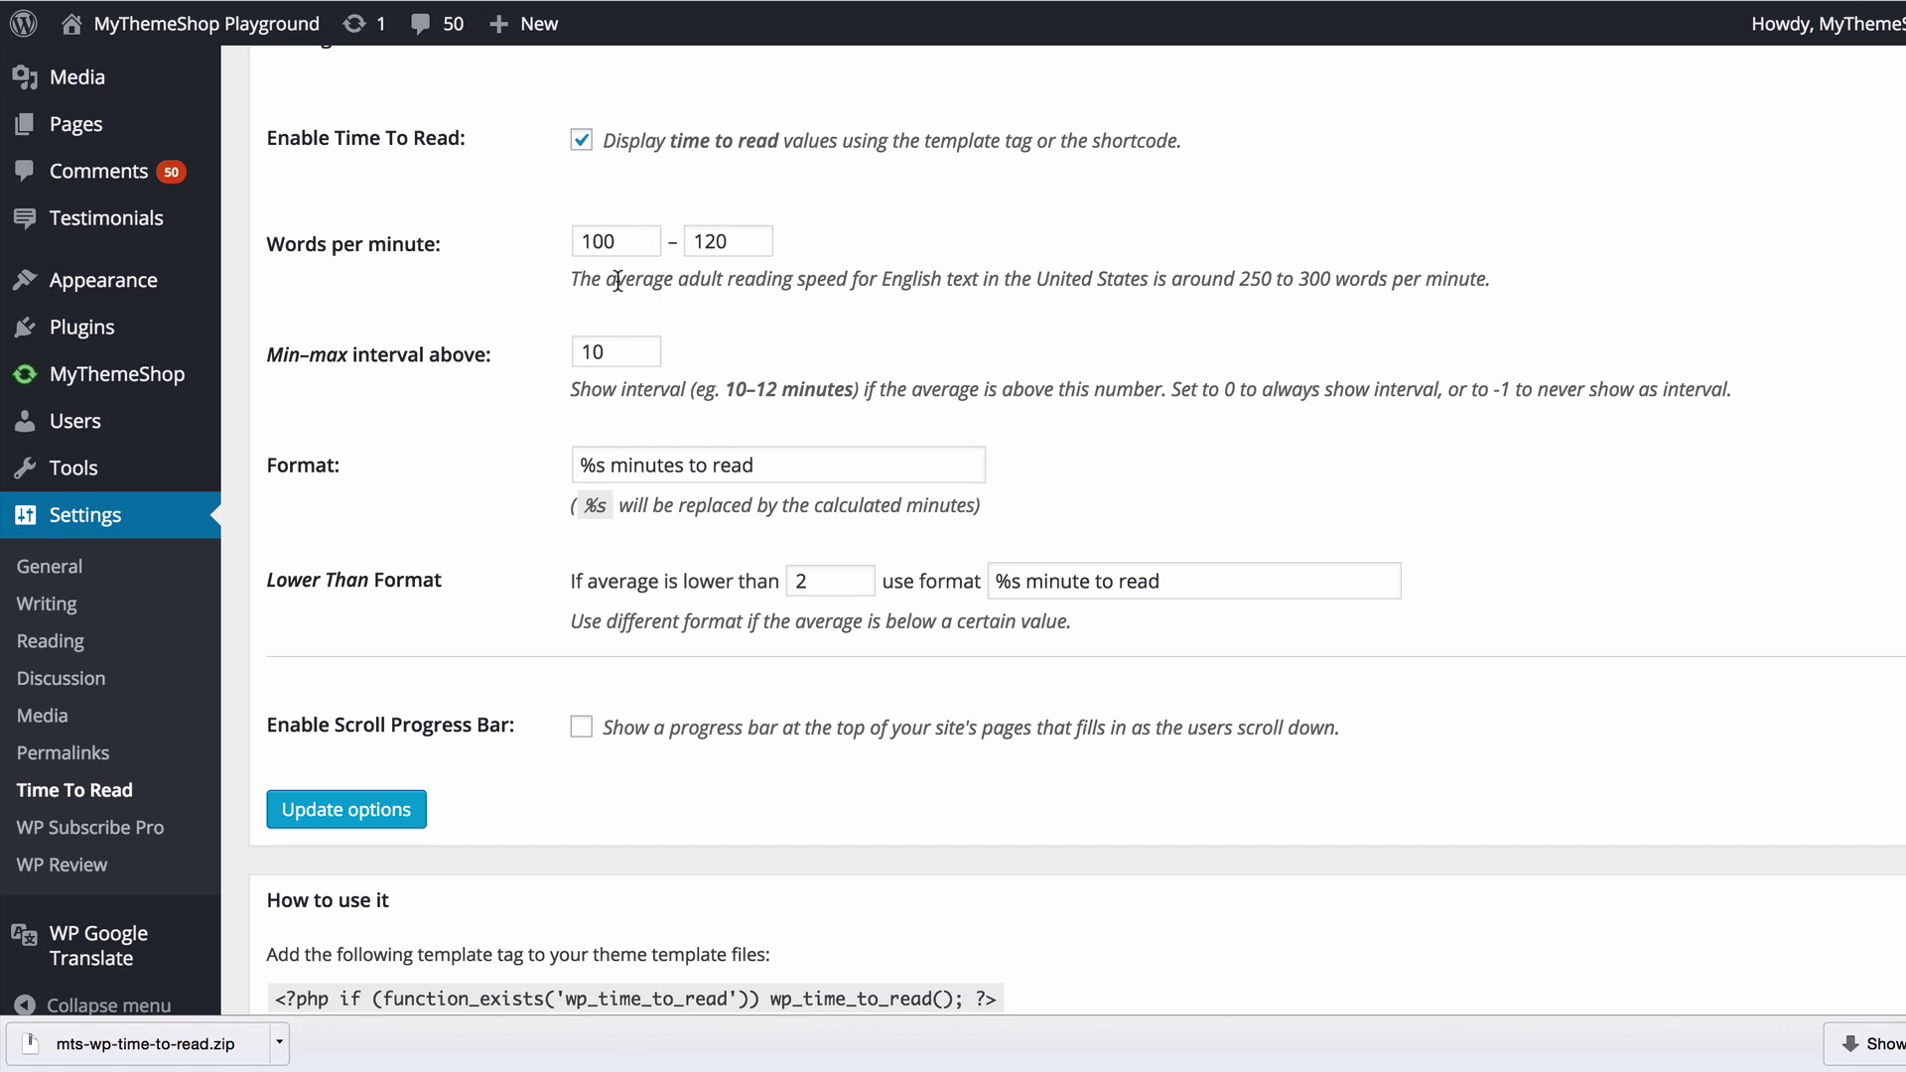
pyautogui.doubleClick(601, 242)
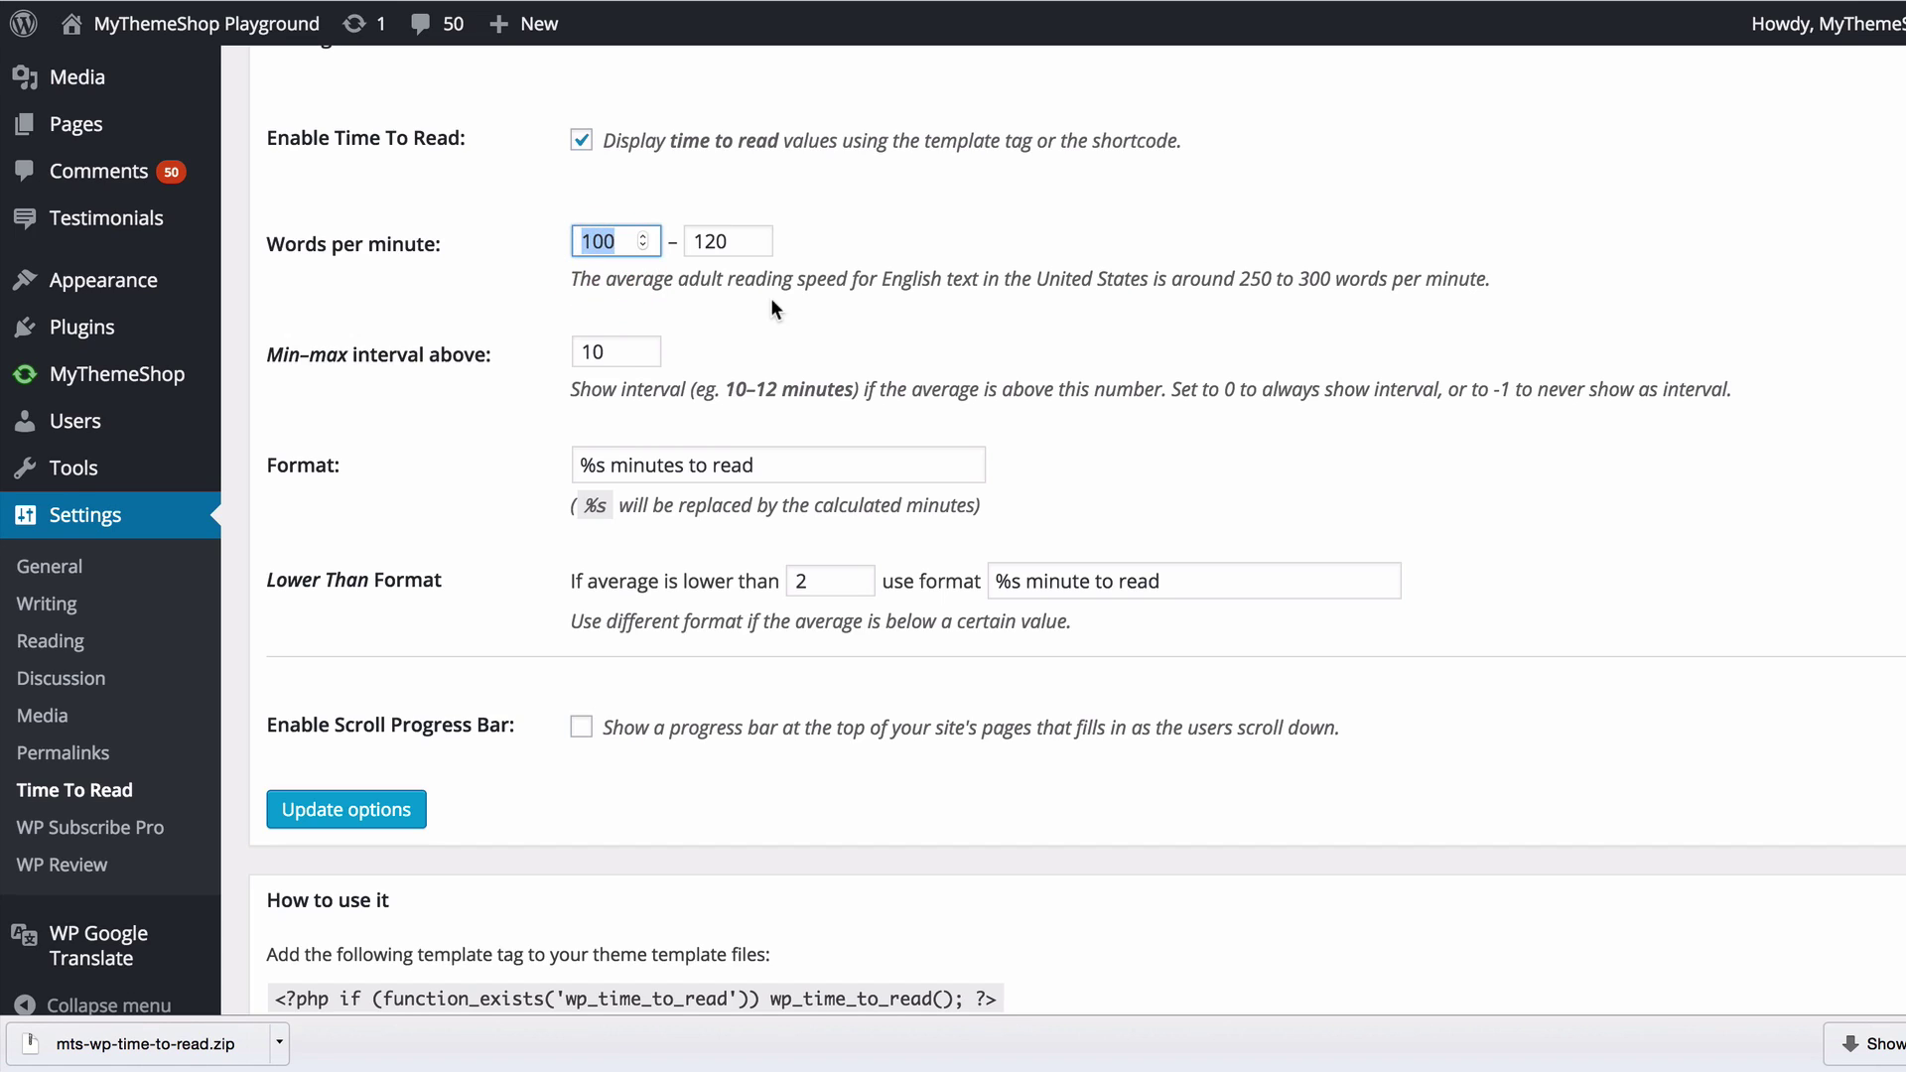
pyautogui.write('250')
pyautogui.press('Tab')
pyautogui.write('300')
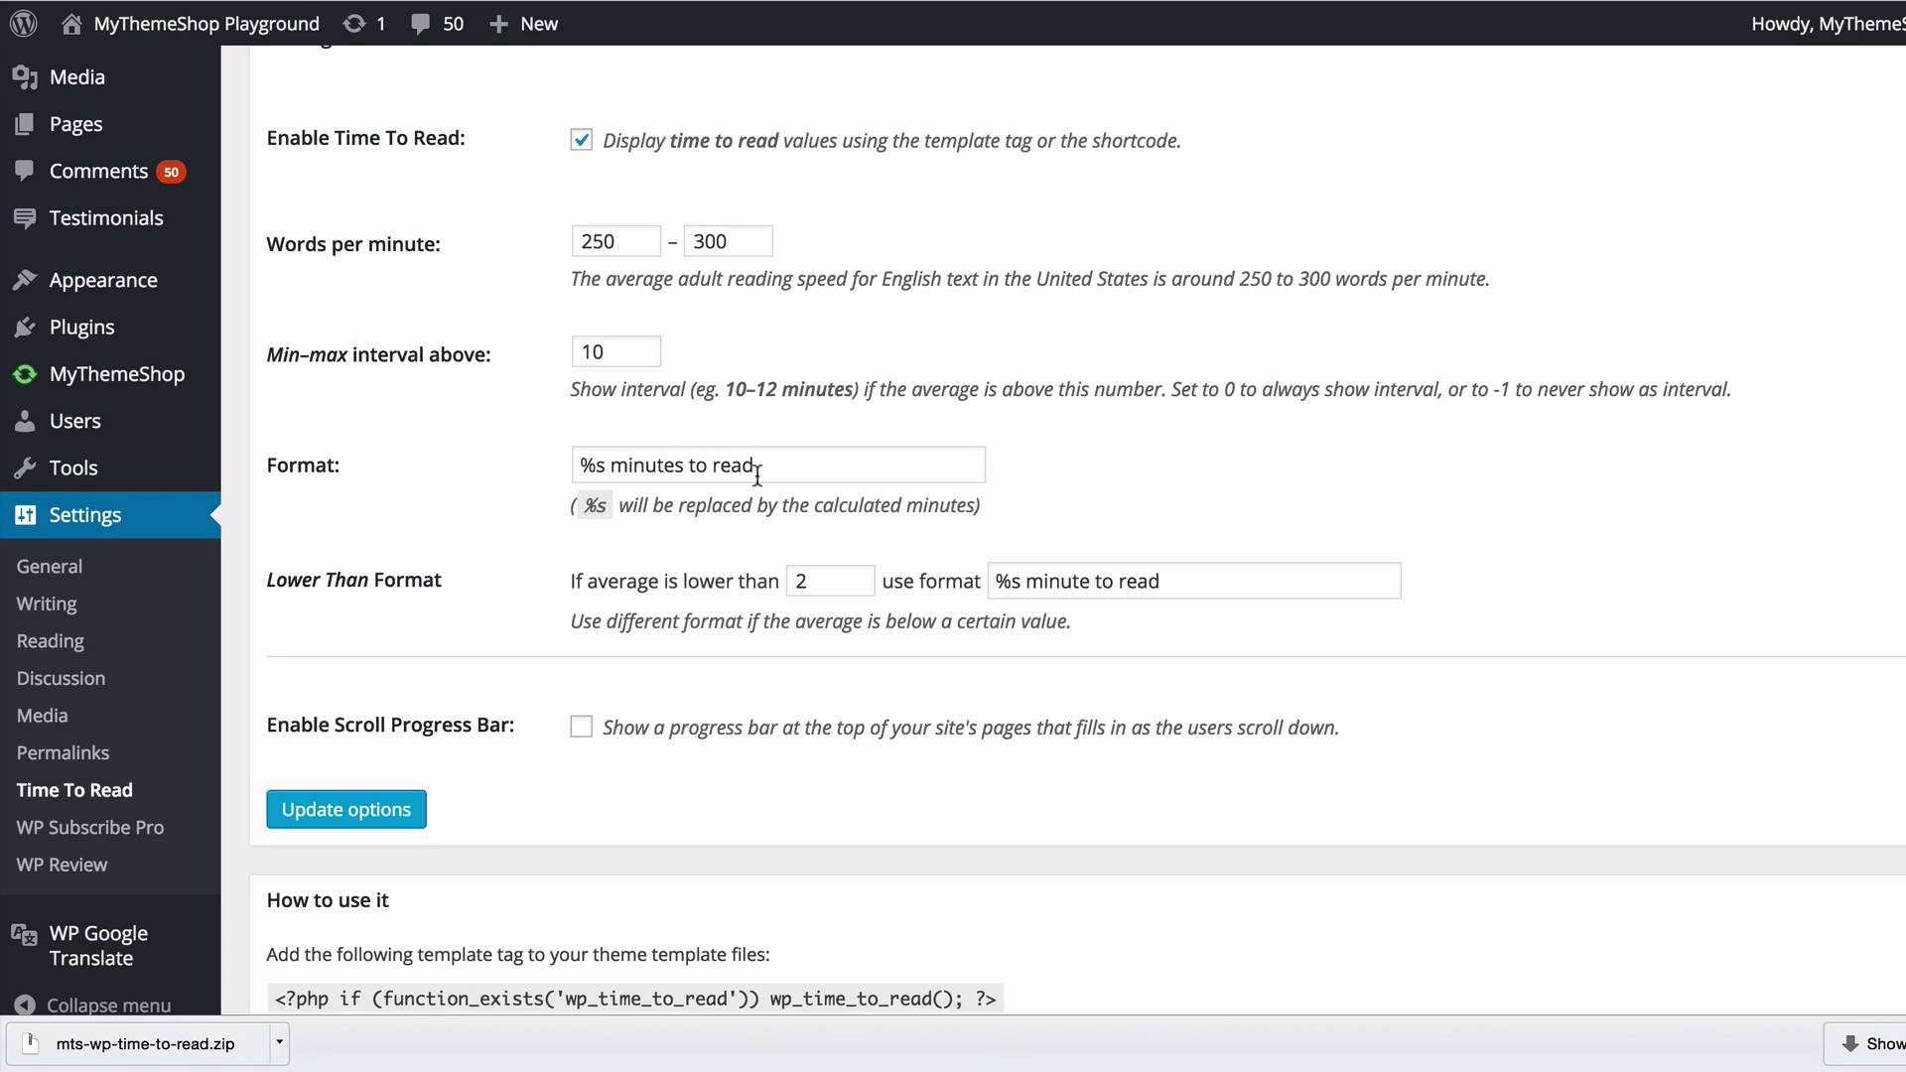
# - Change the Min–max interval value from 10 to 0
pyautogui.click(621, 358)
pyautogui.doubleClick(623, 360)
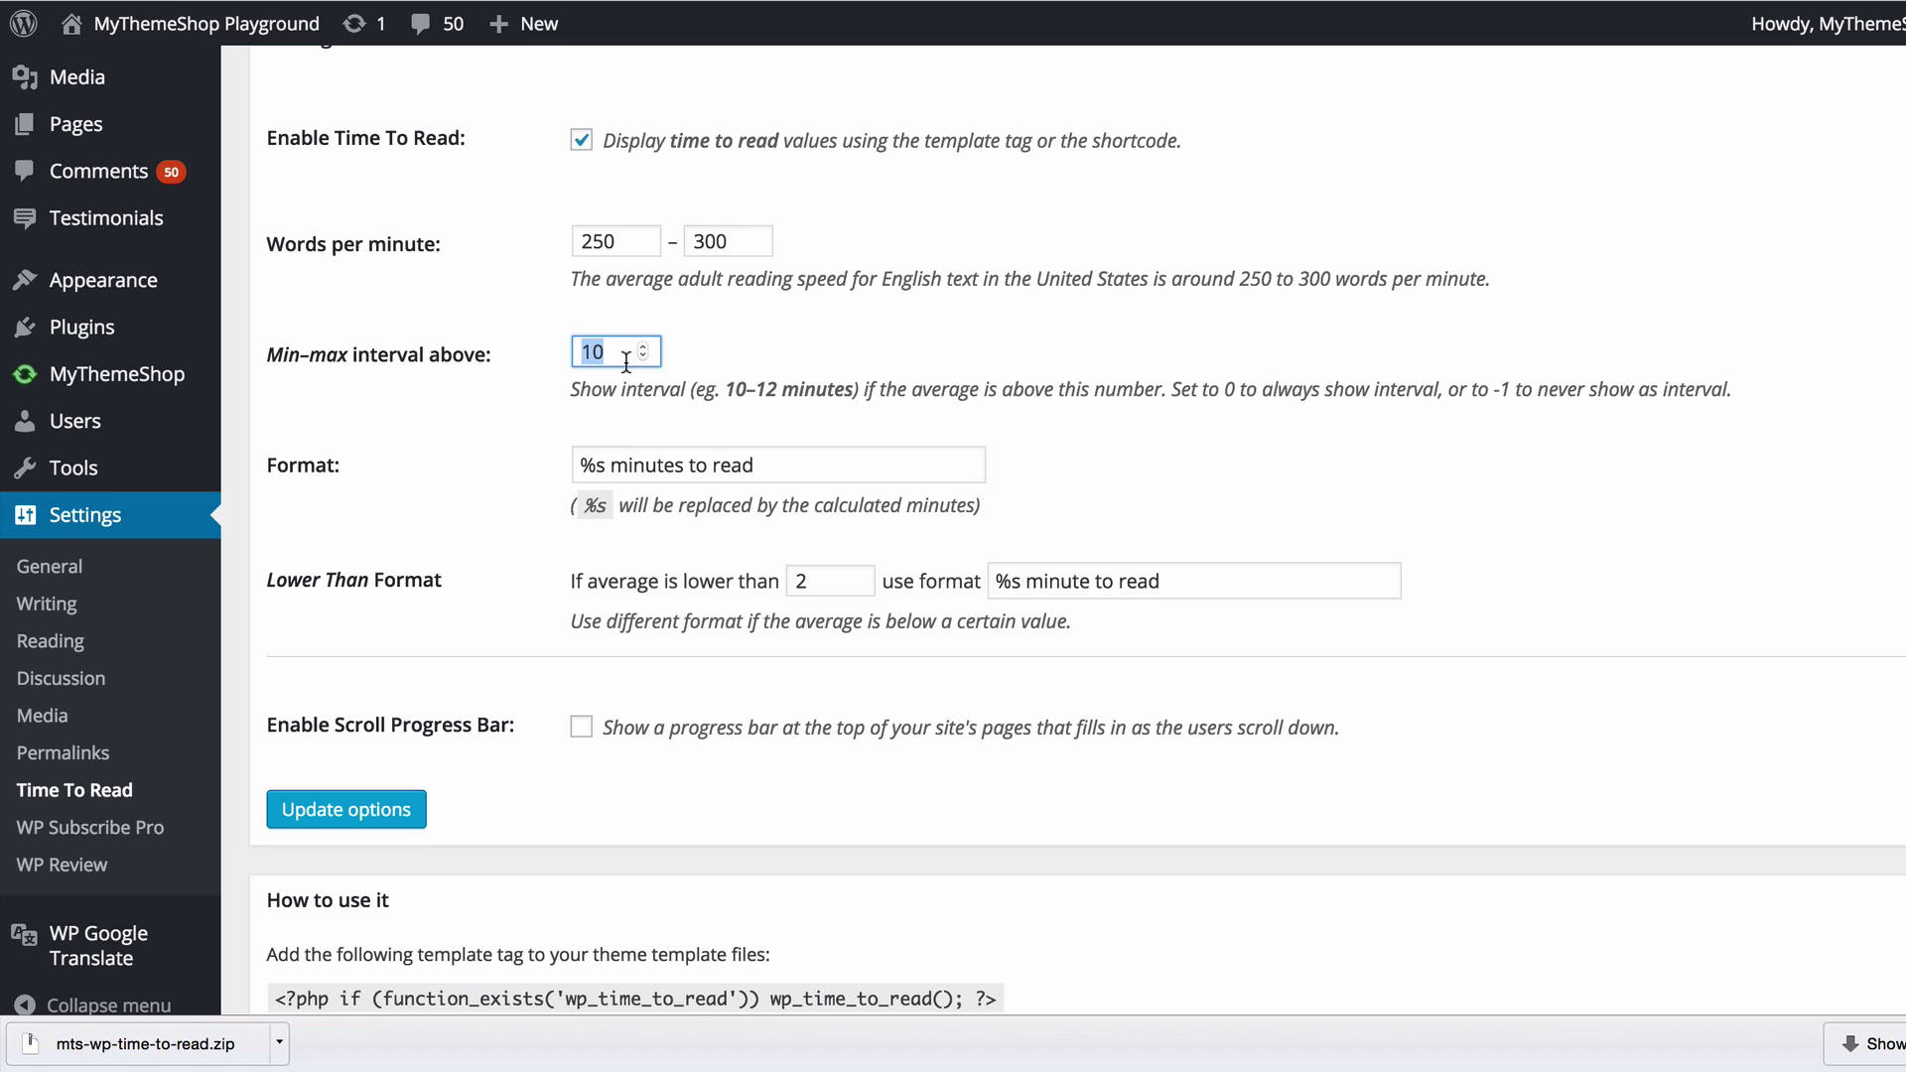
pyautogui.write('0')
pyautogui.click(785, 391)
# - Review the Format value '%s minutes to read', briefly highlighting its %s placeholder
pyautogui.scroll(-1, 799, 397)
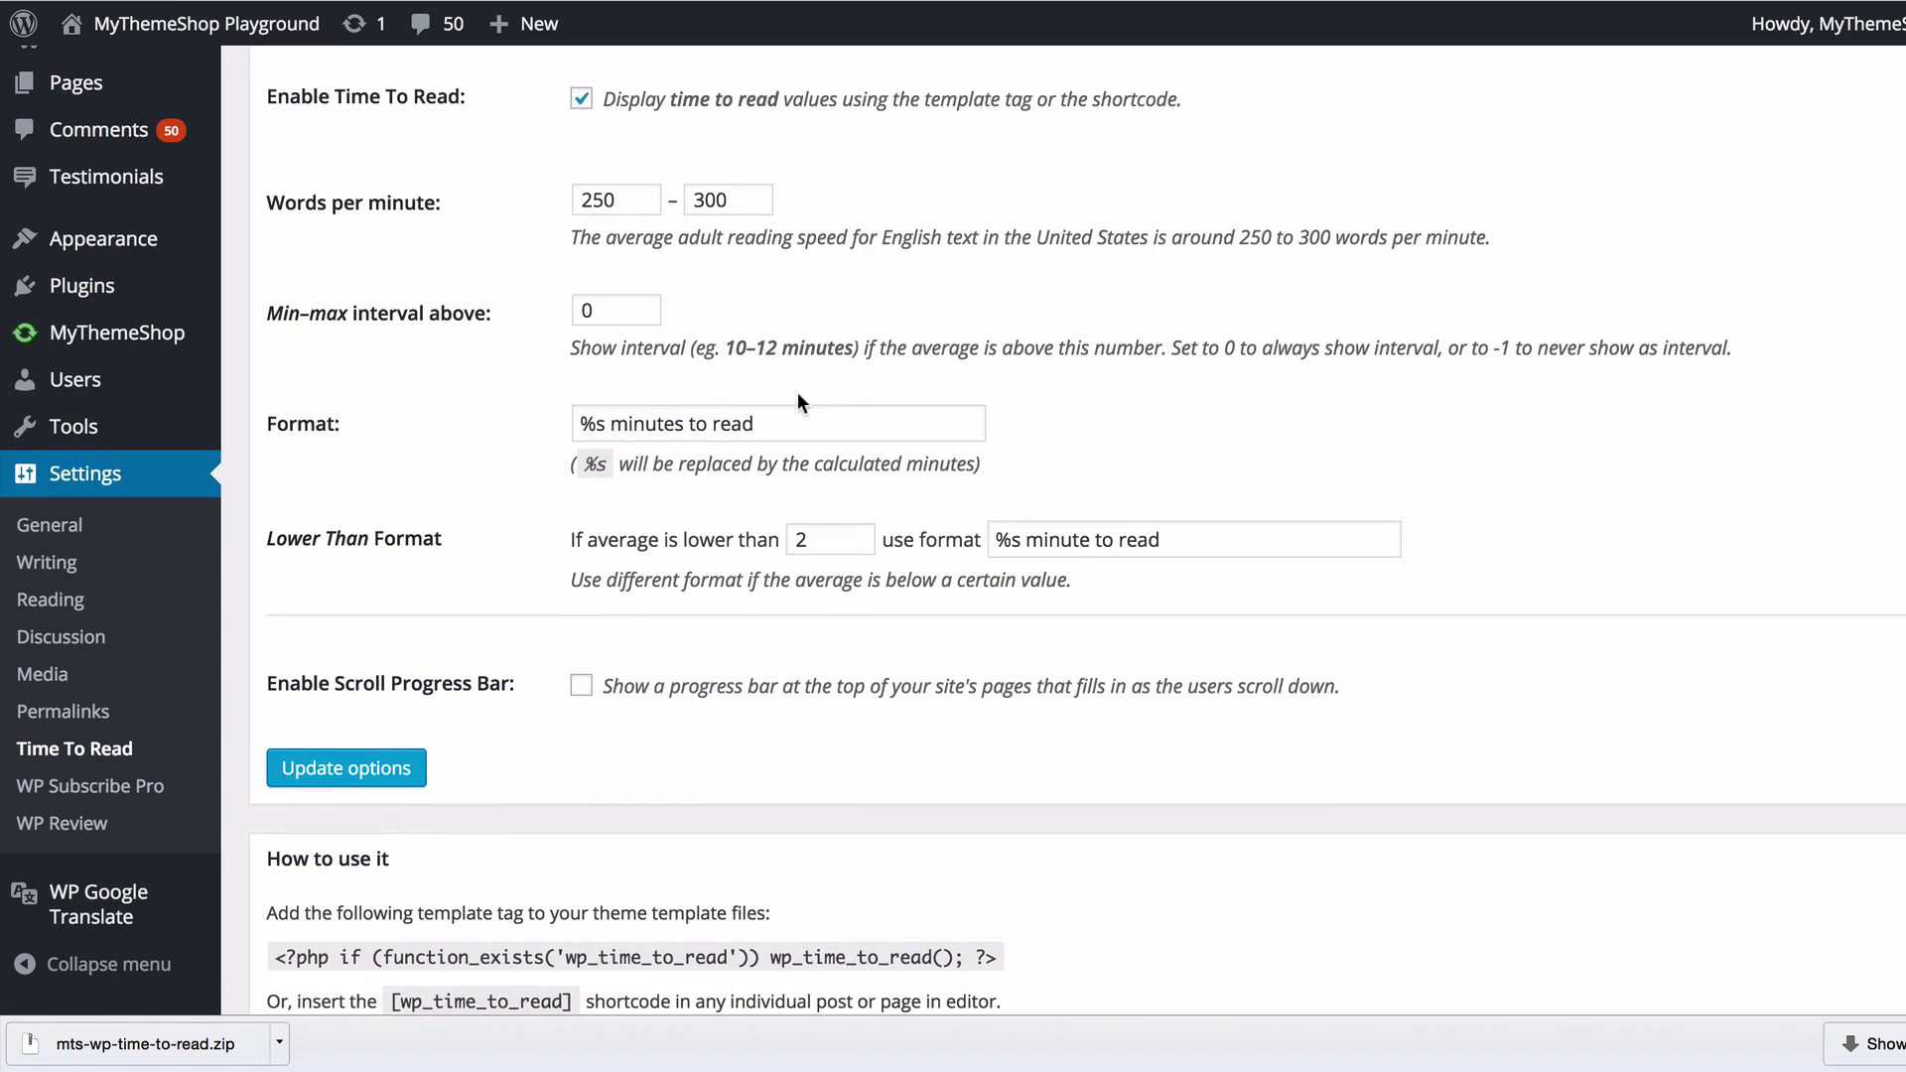
pyautogui.moveTo(293, 422)
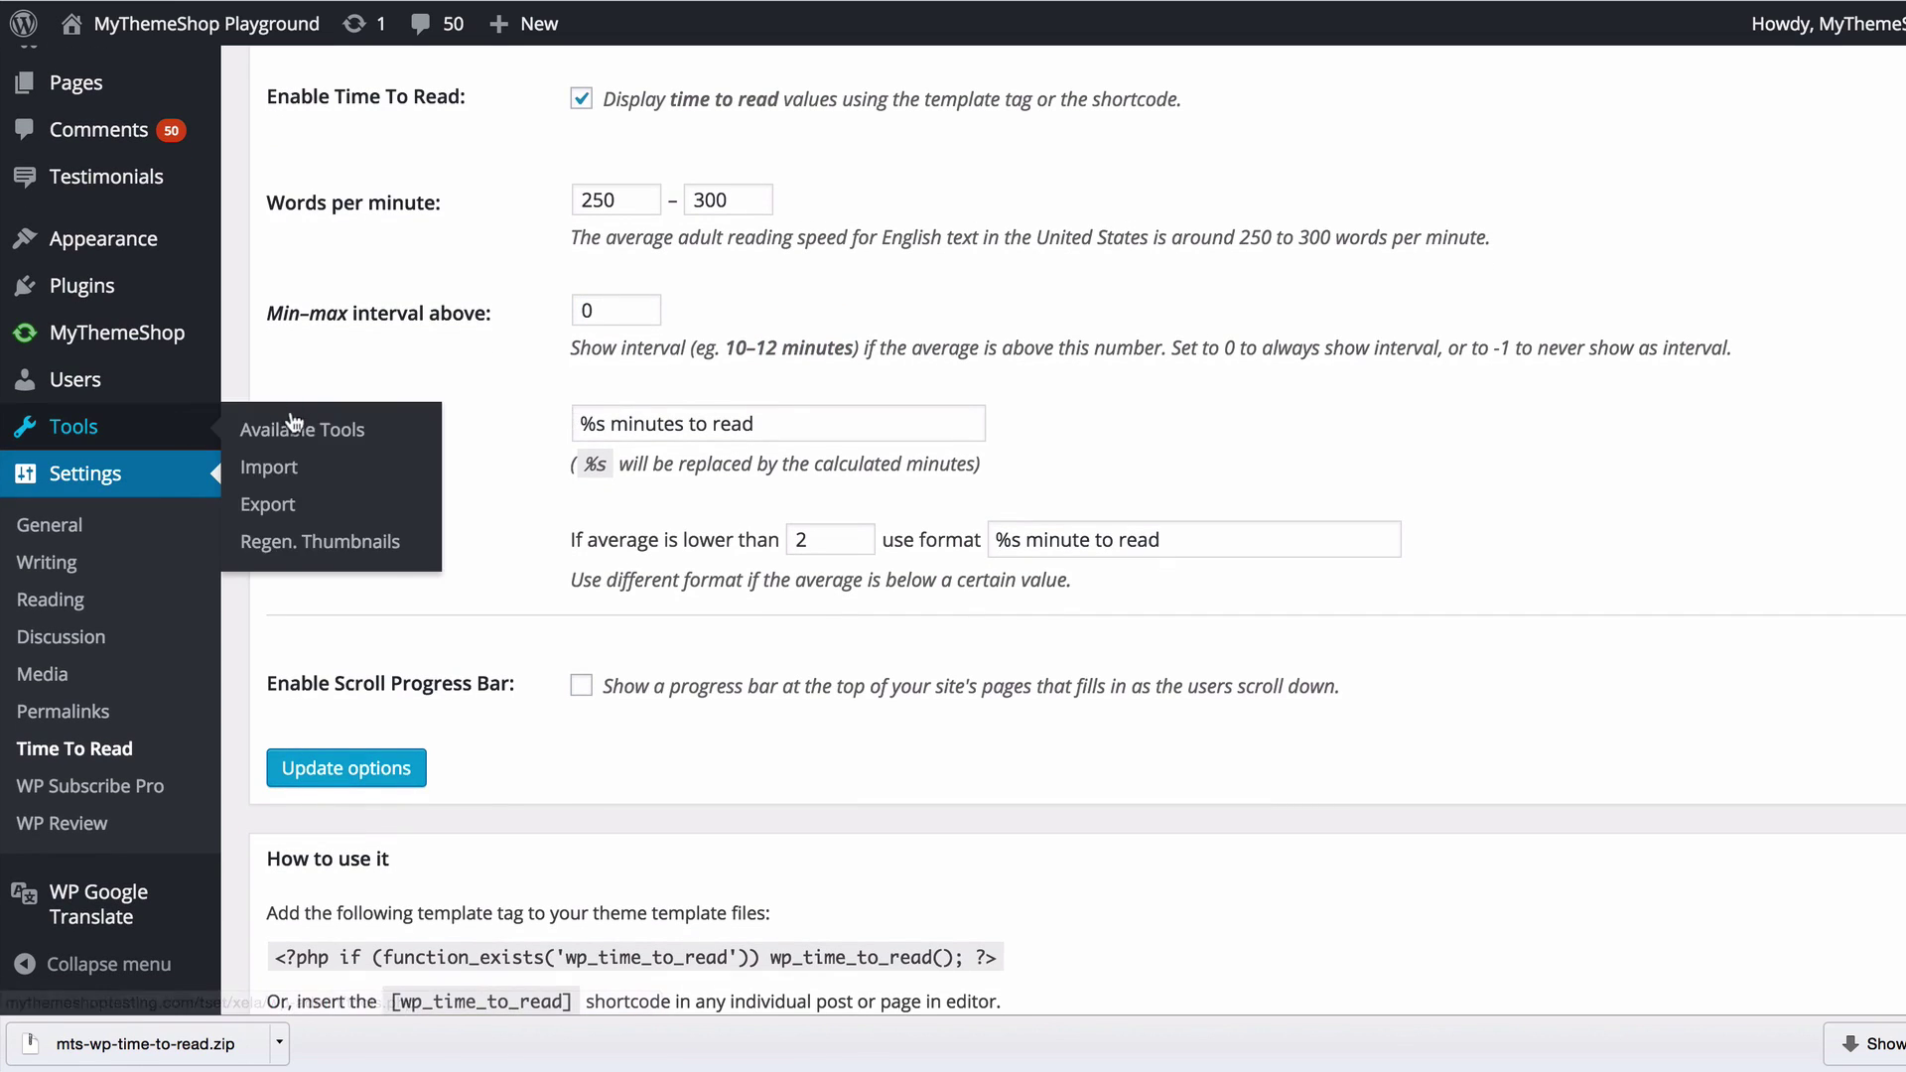
pyautogui.scroll(-2, 334, 444)
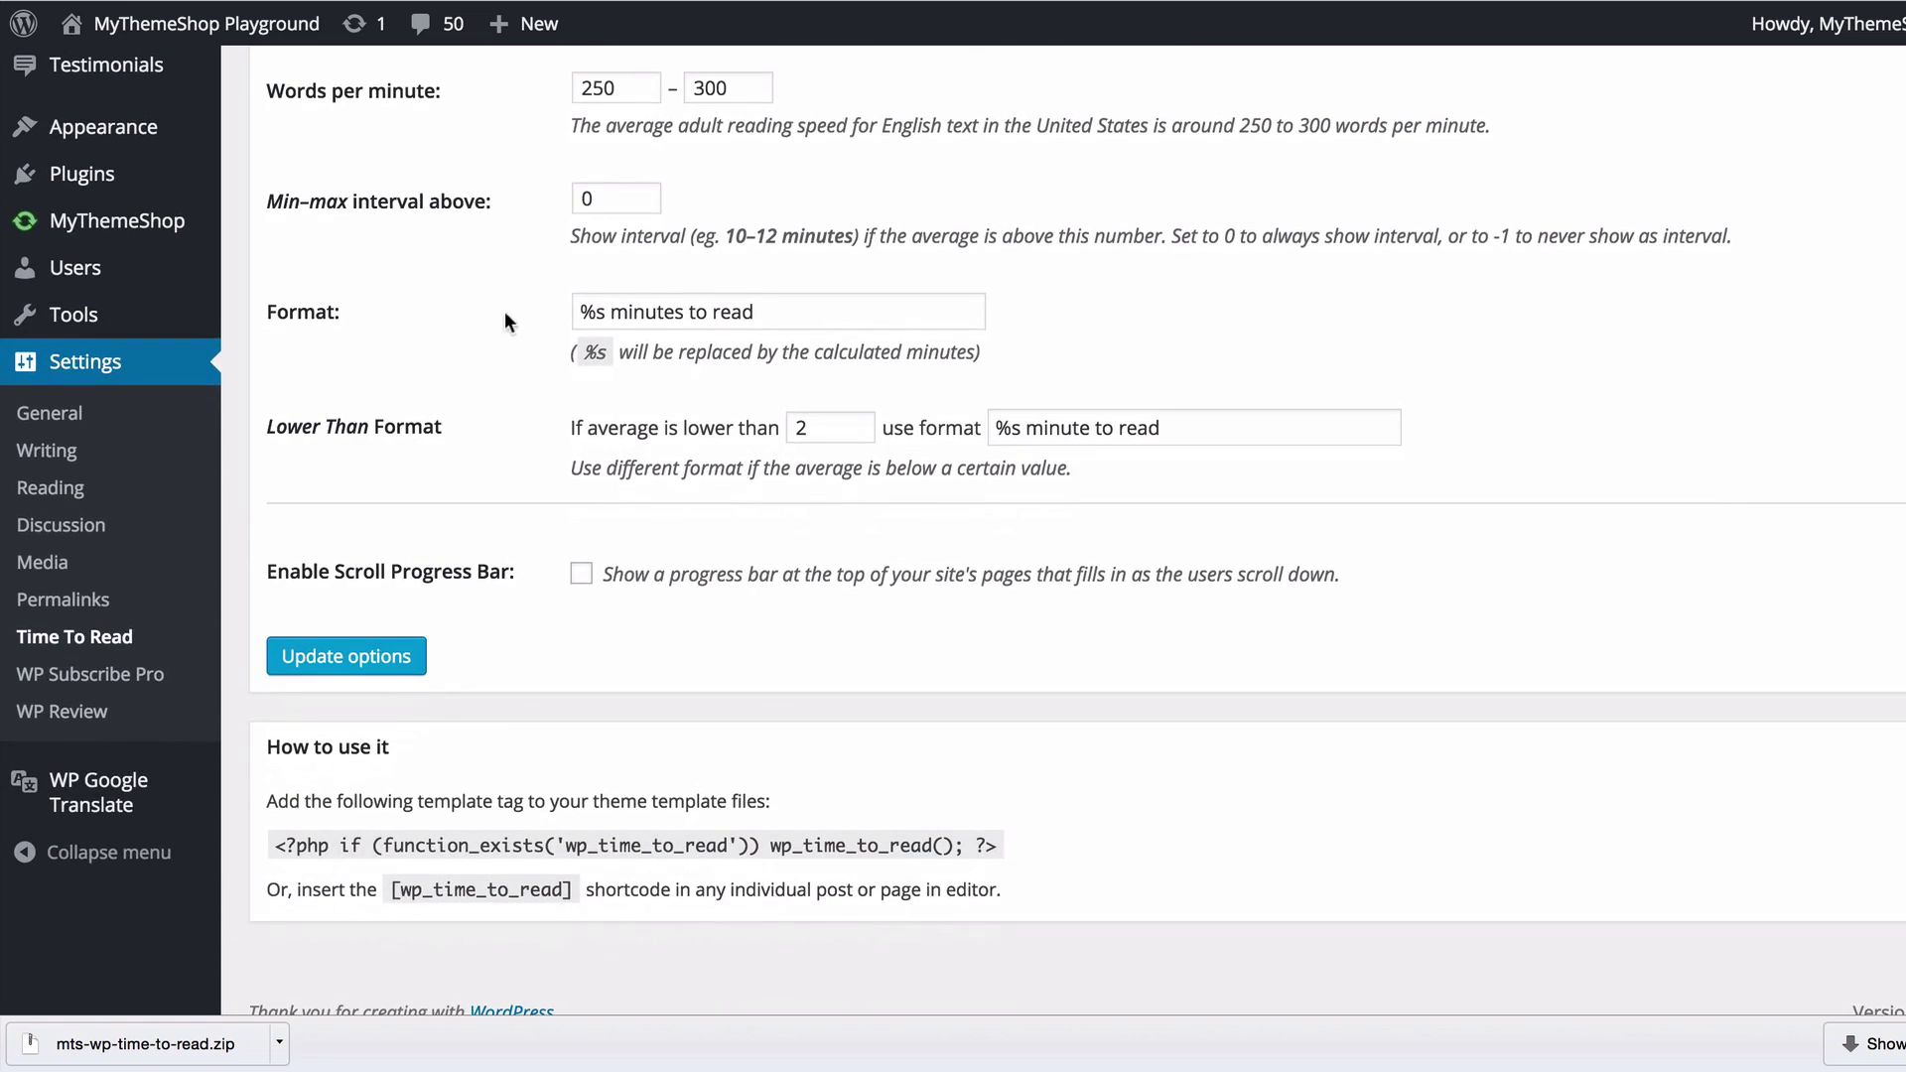
pyautogui.moveTo(578, 308); pyautogui.dragTo(601, 311)
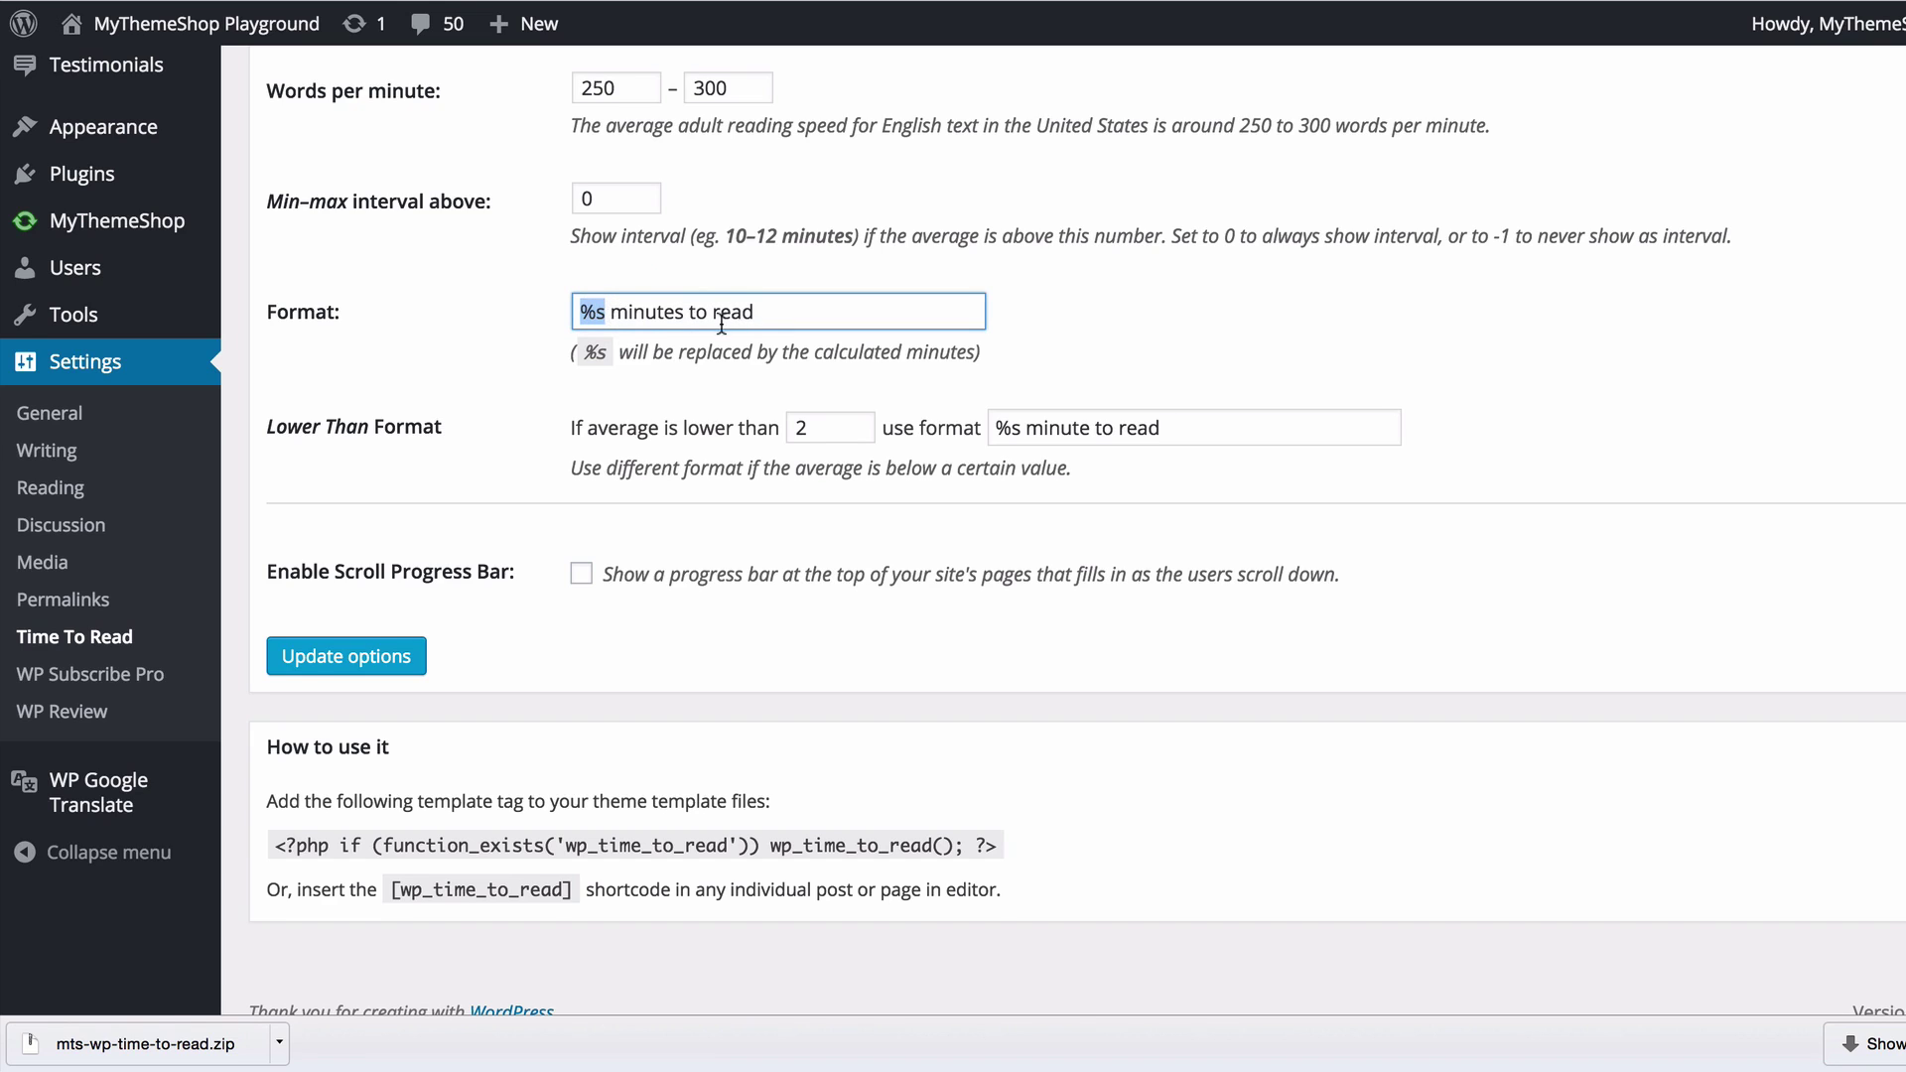
pyautogui.scroll(-1, 742, 331)
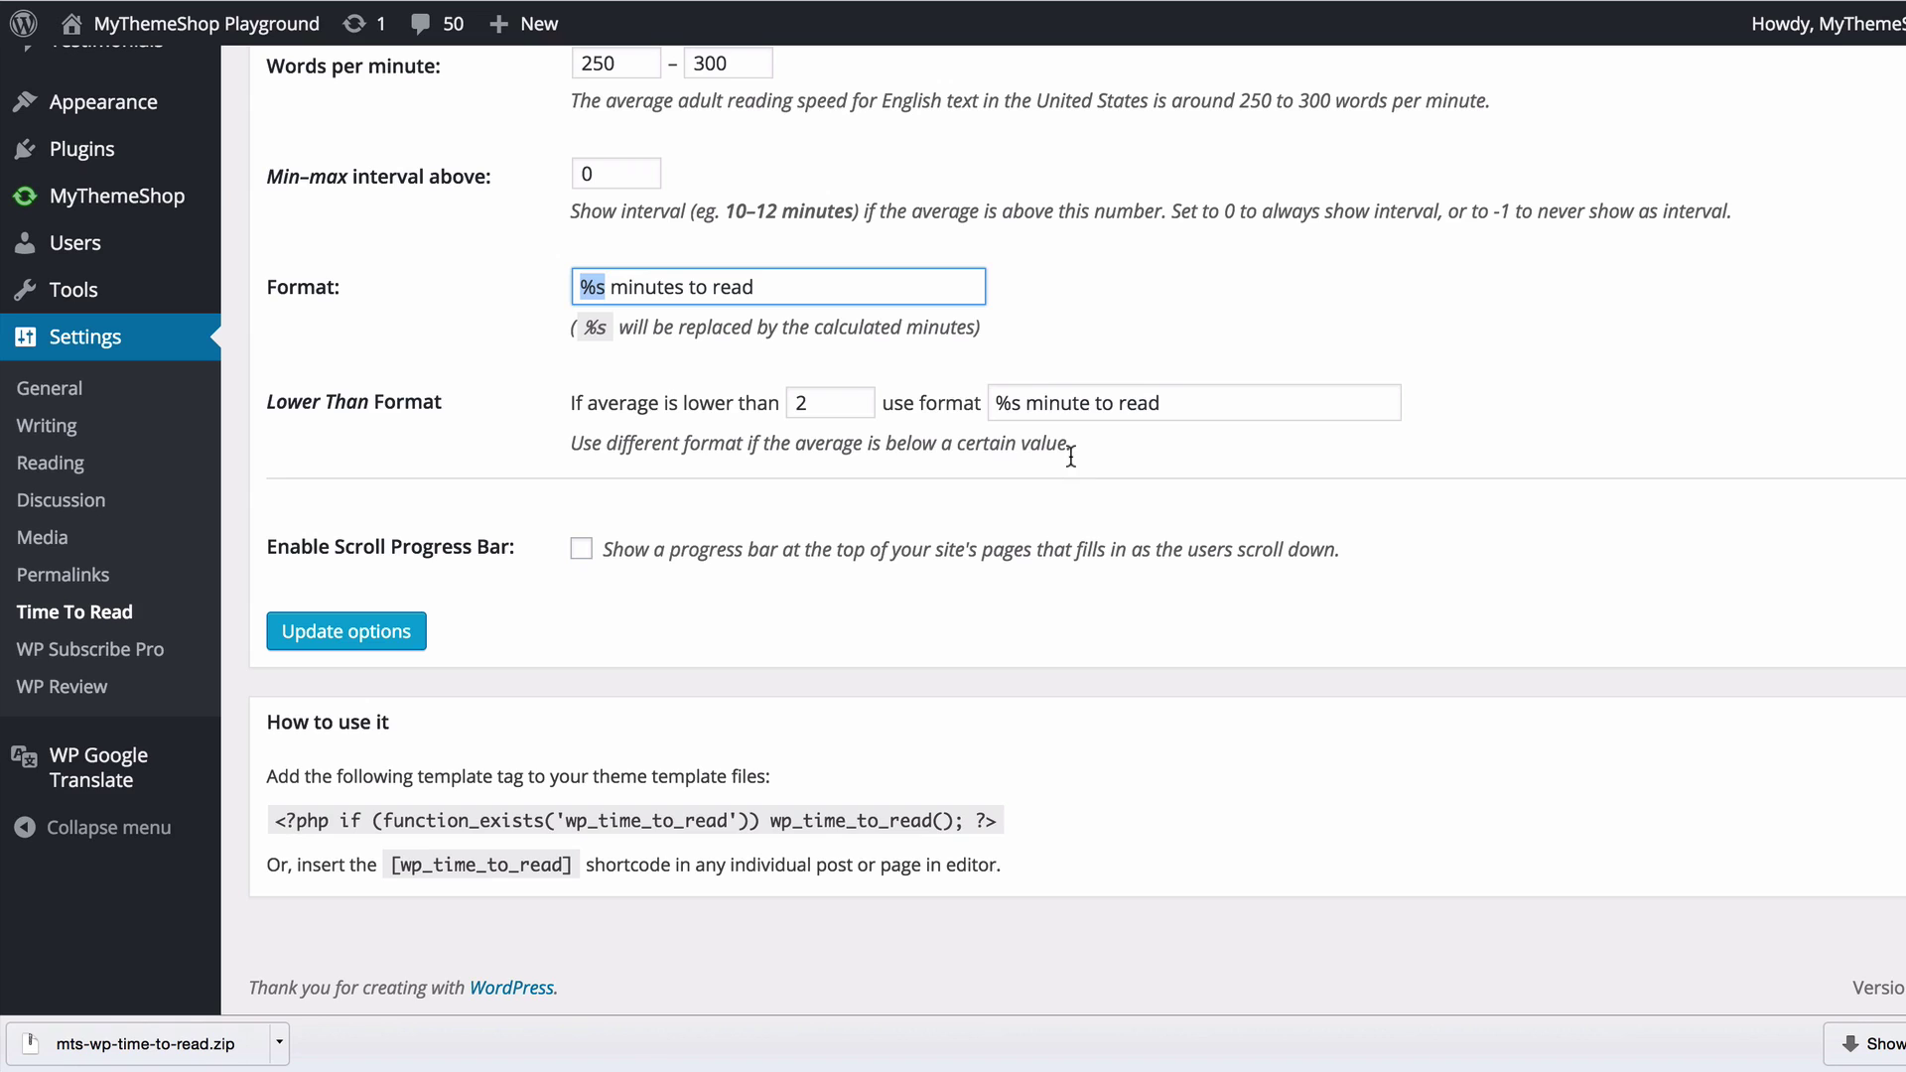
pyautogui.click(471, 478)
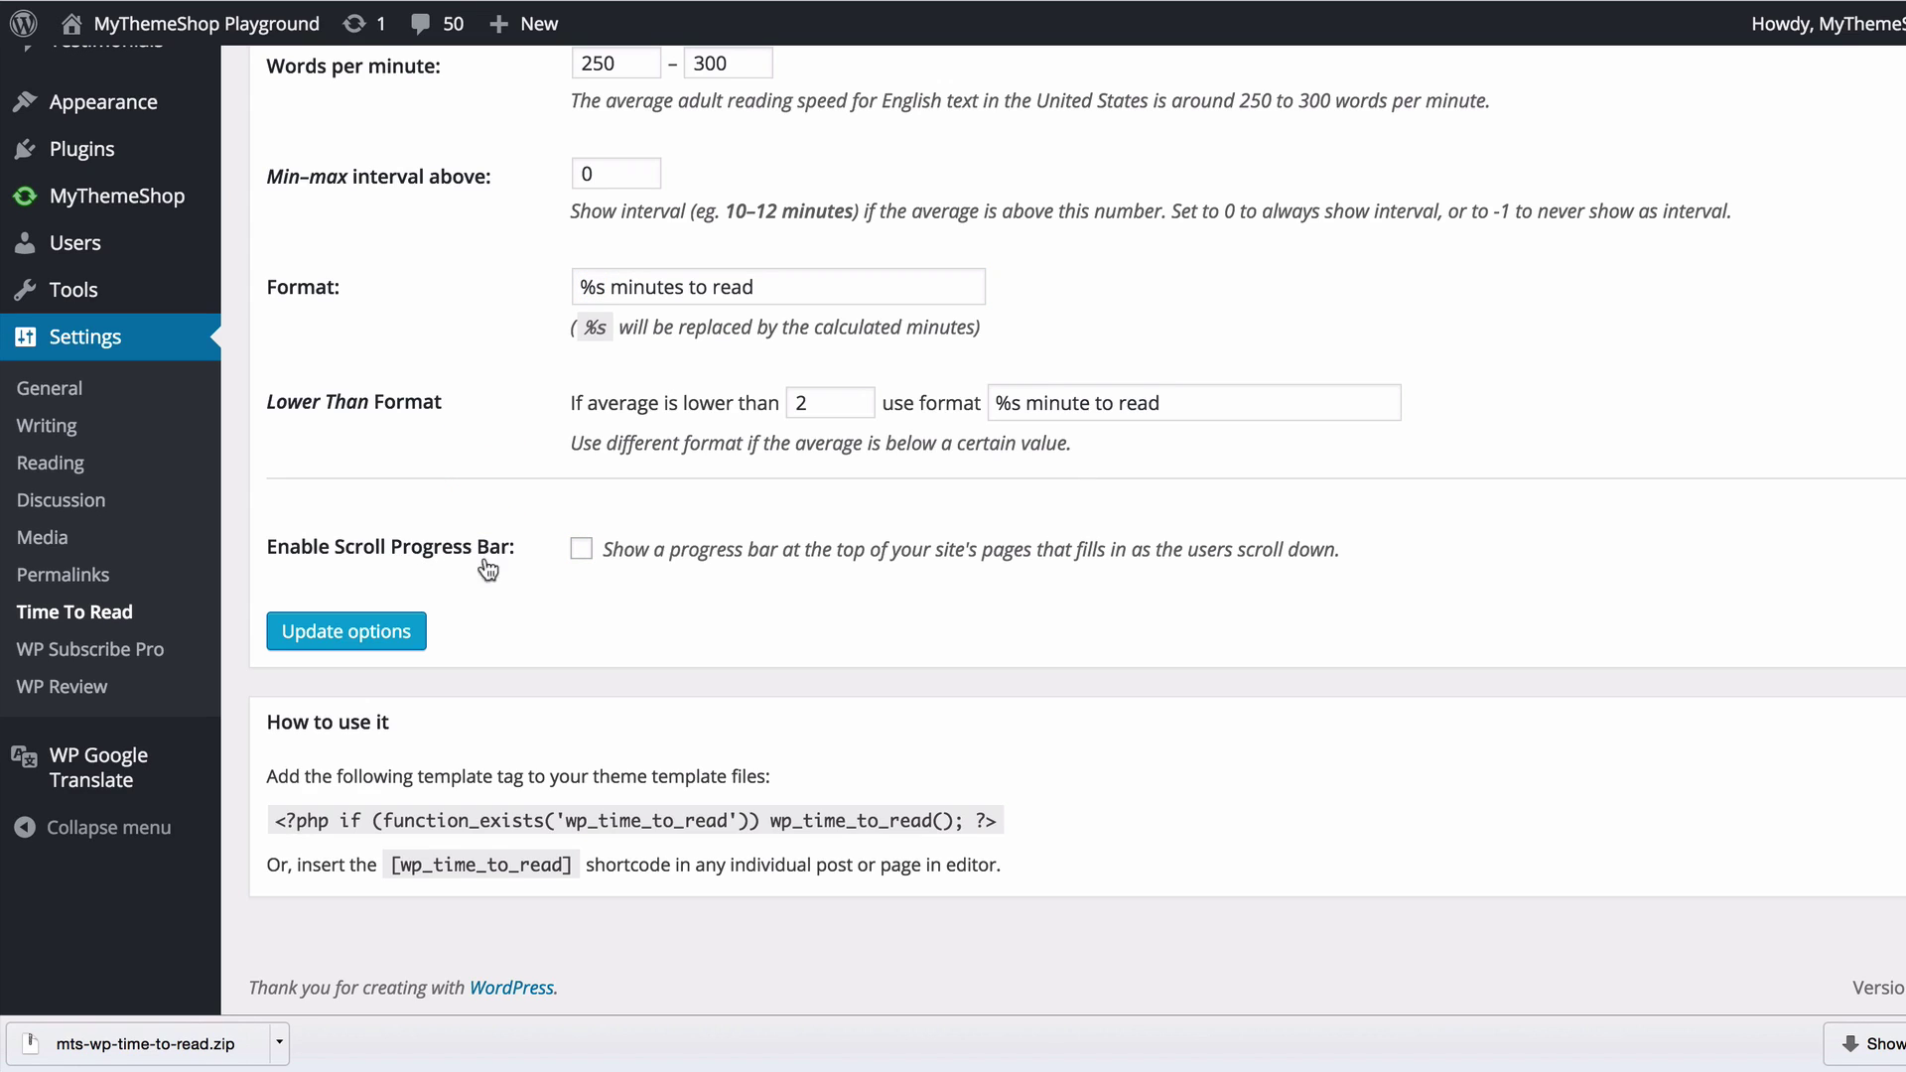
# - Enable the scroll progress bar and, after trying red, orange and green, set its colour to purple #8224e3
pyautogui.click(609, 552)
pyautogui.scroll(-3, 607, 549)
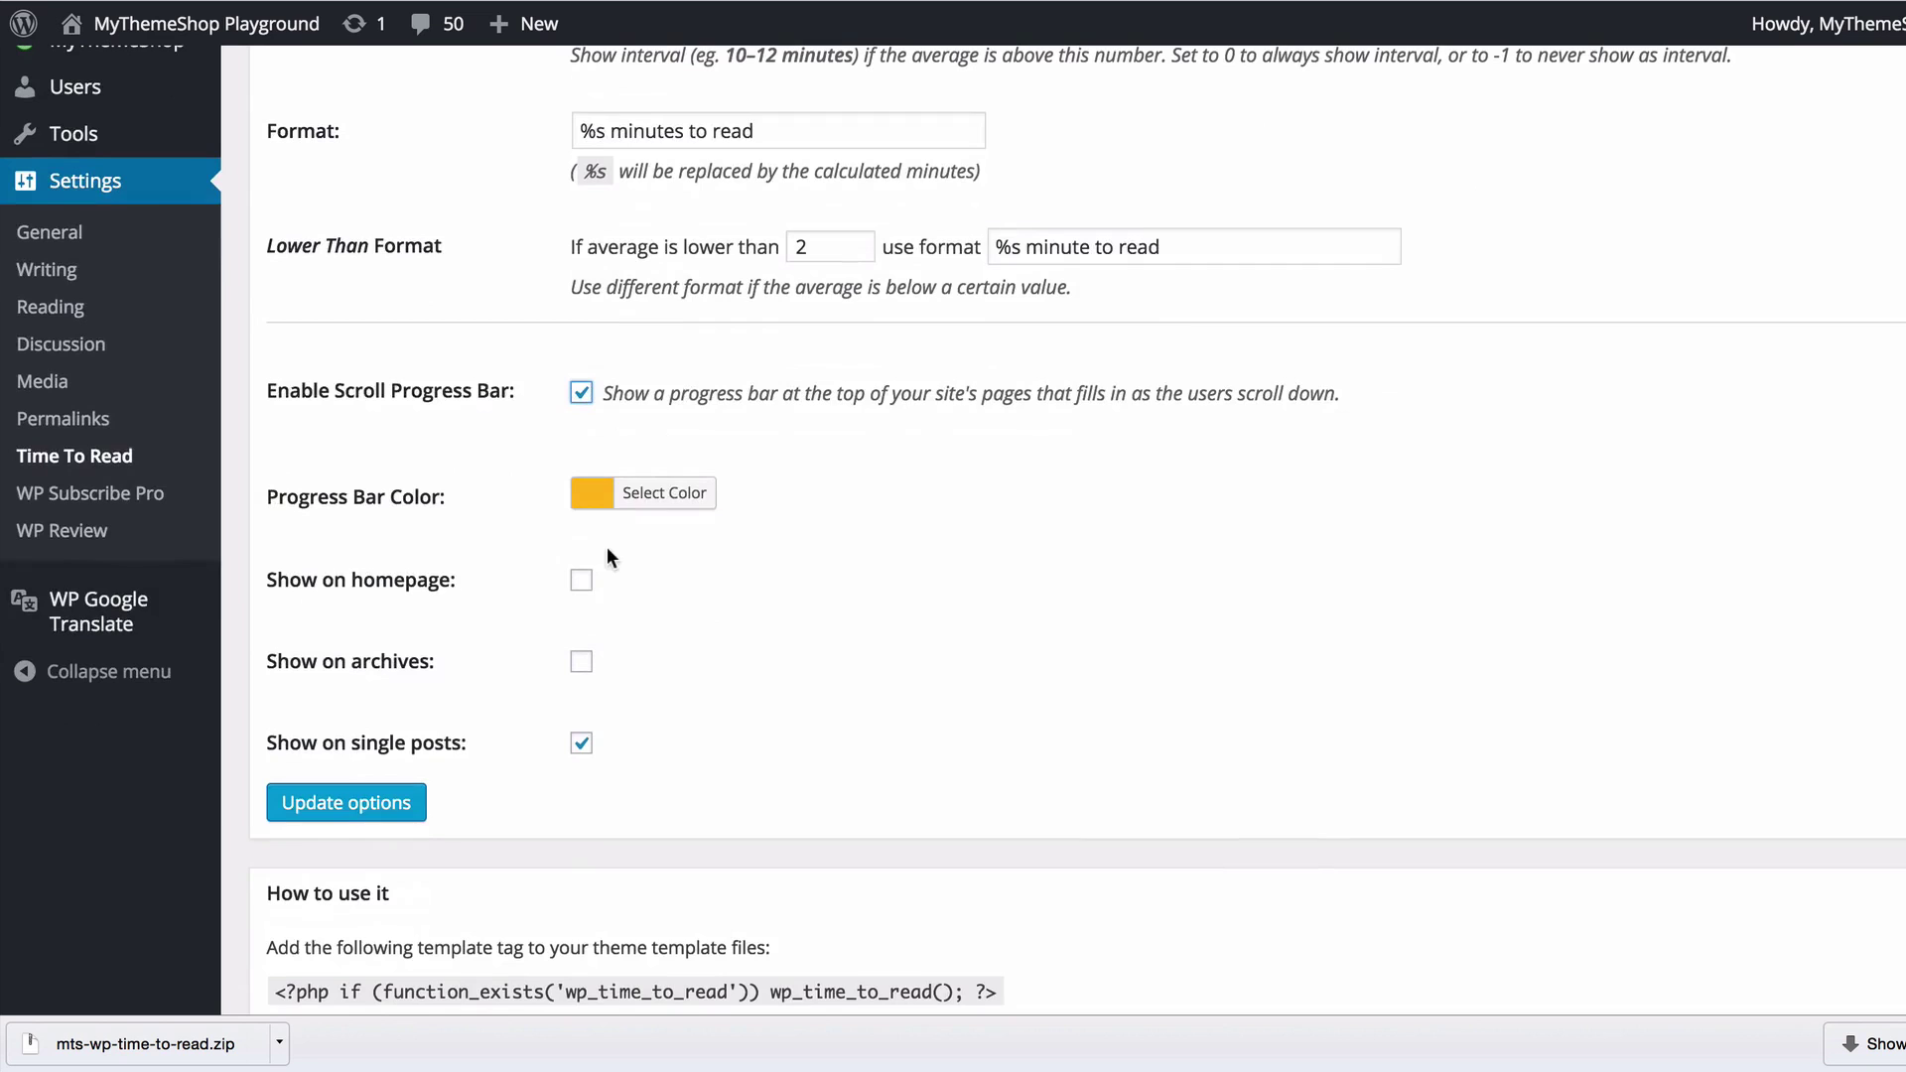
pyautogui.click(645, 493)
pyautogui.scroll(-1, 641, 500)
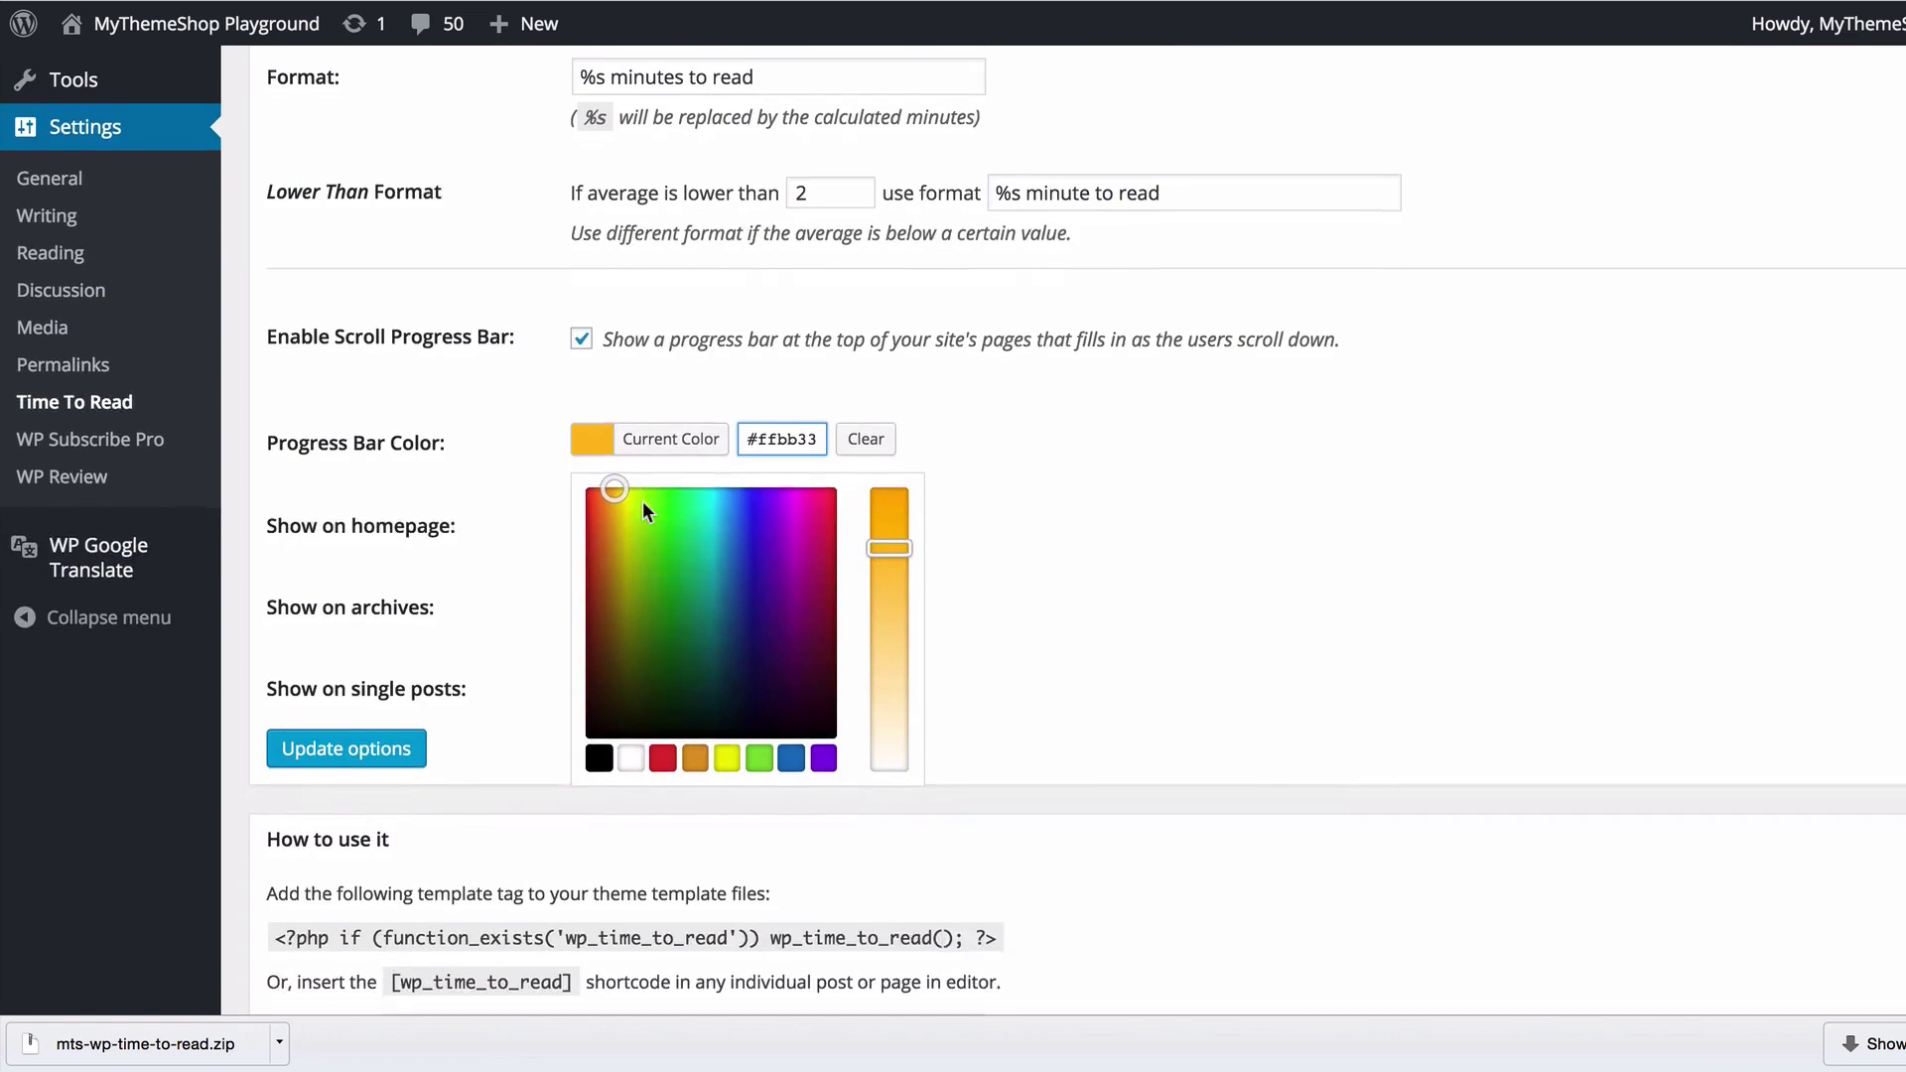
pyautogui.click(663, 742)
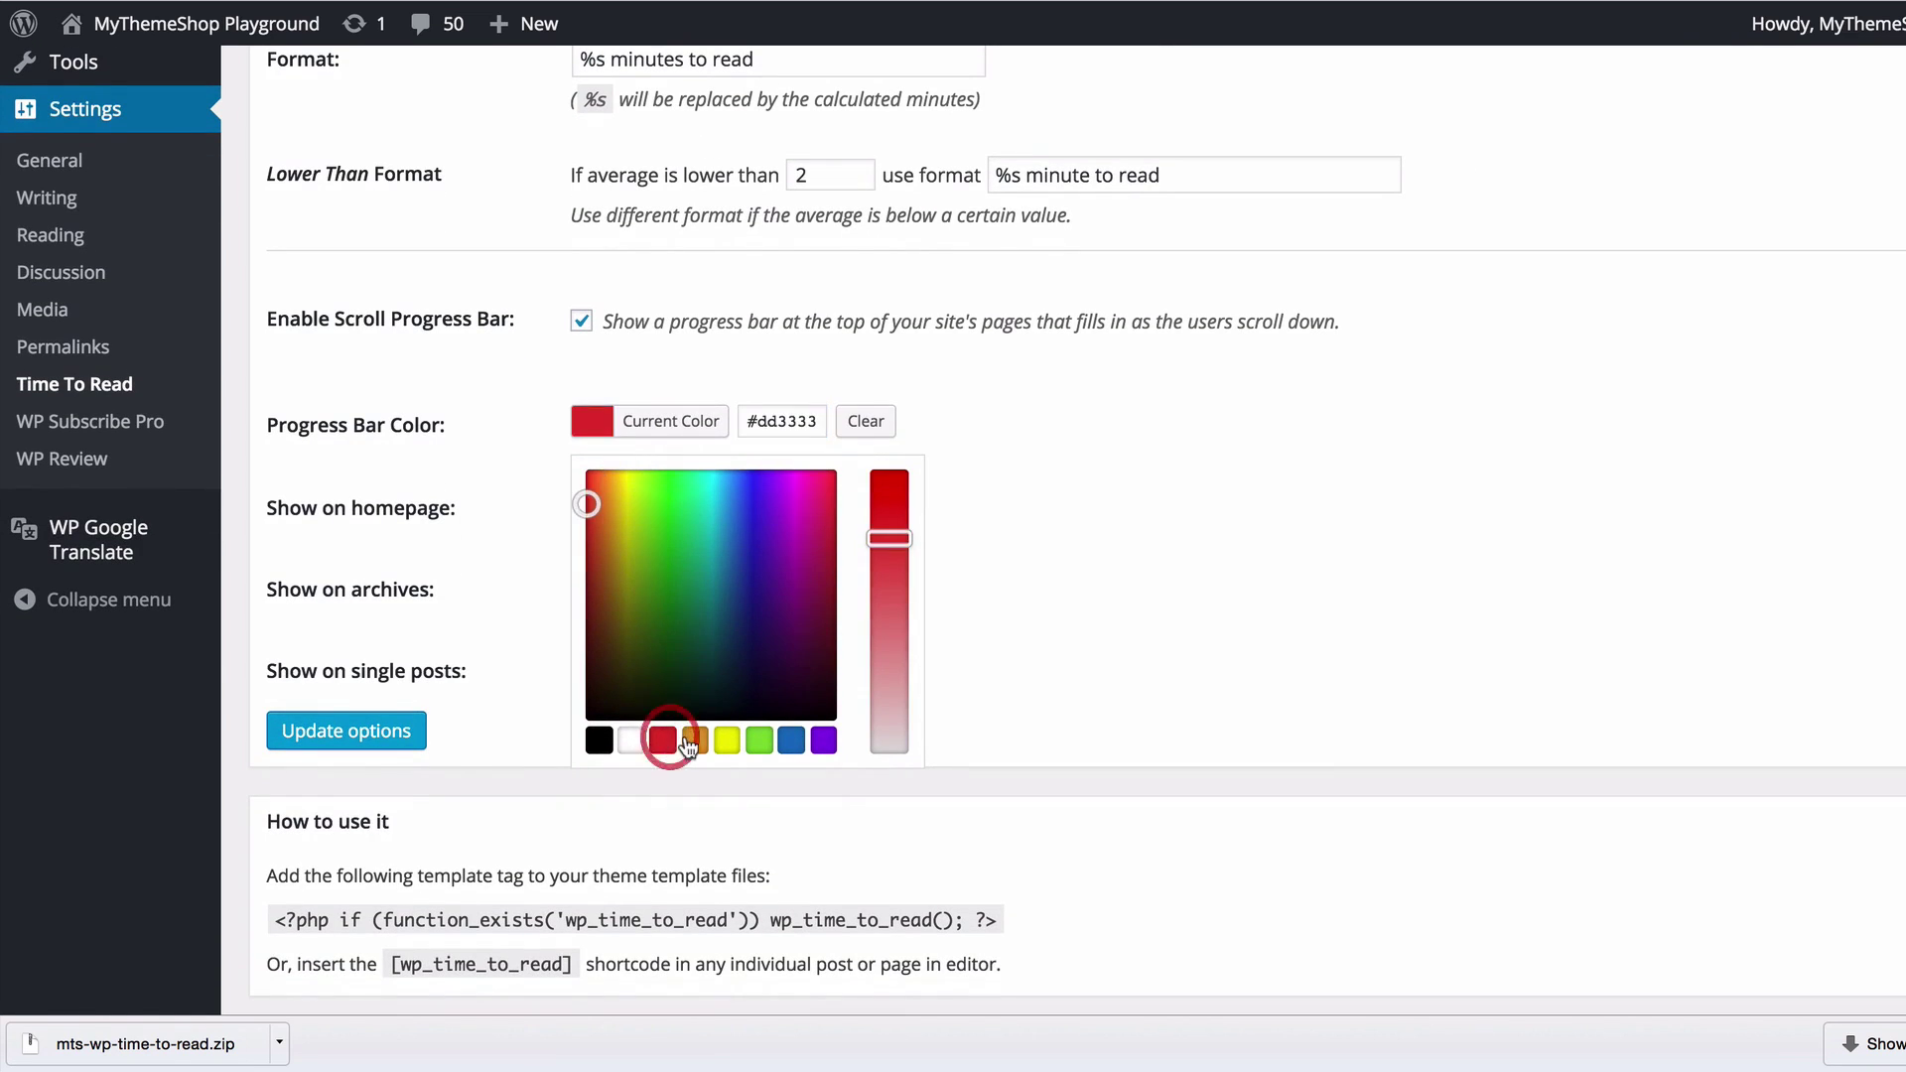
pyautogui.click(695, 743)
pyautogui.click(823, 742)
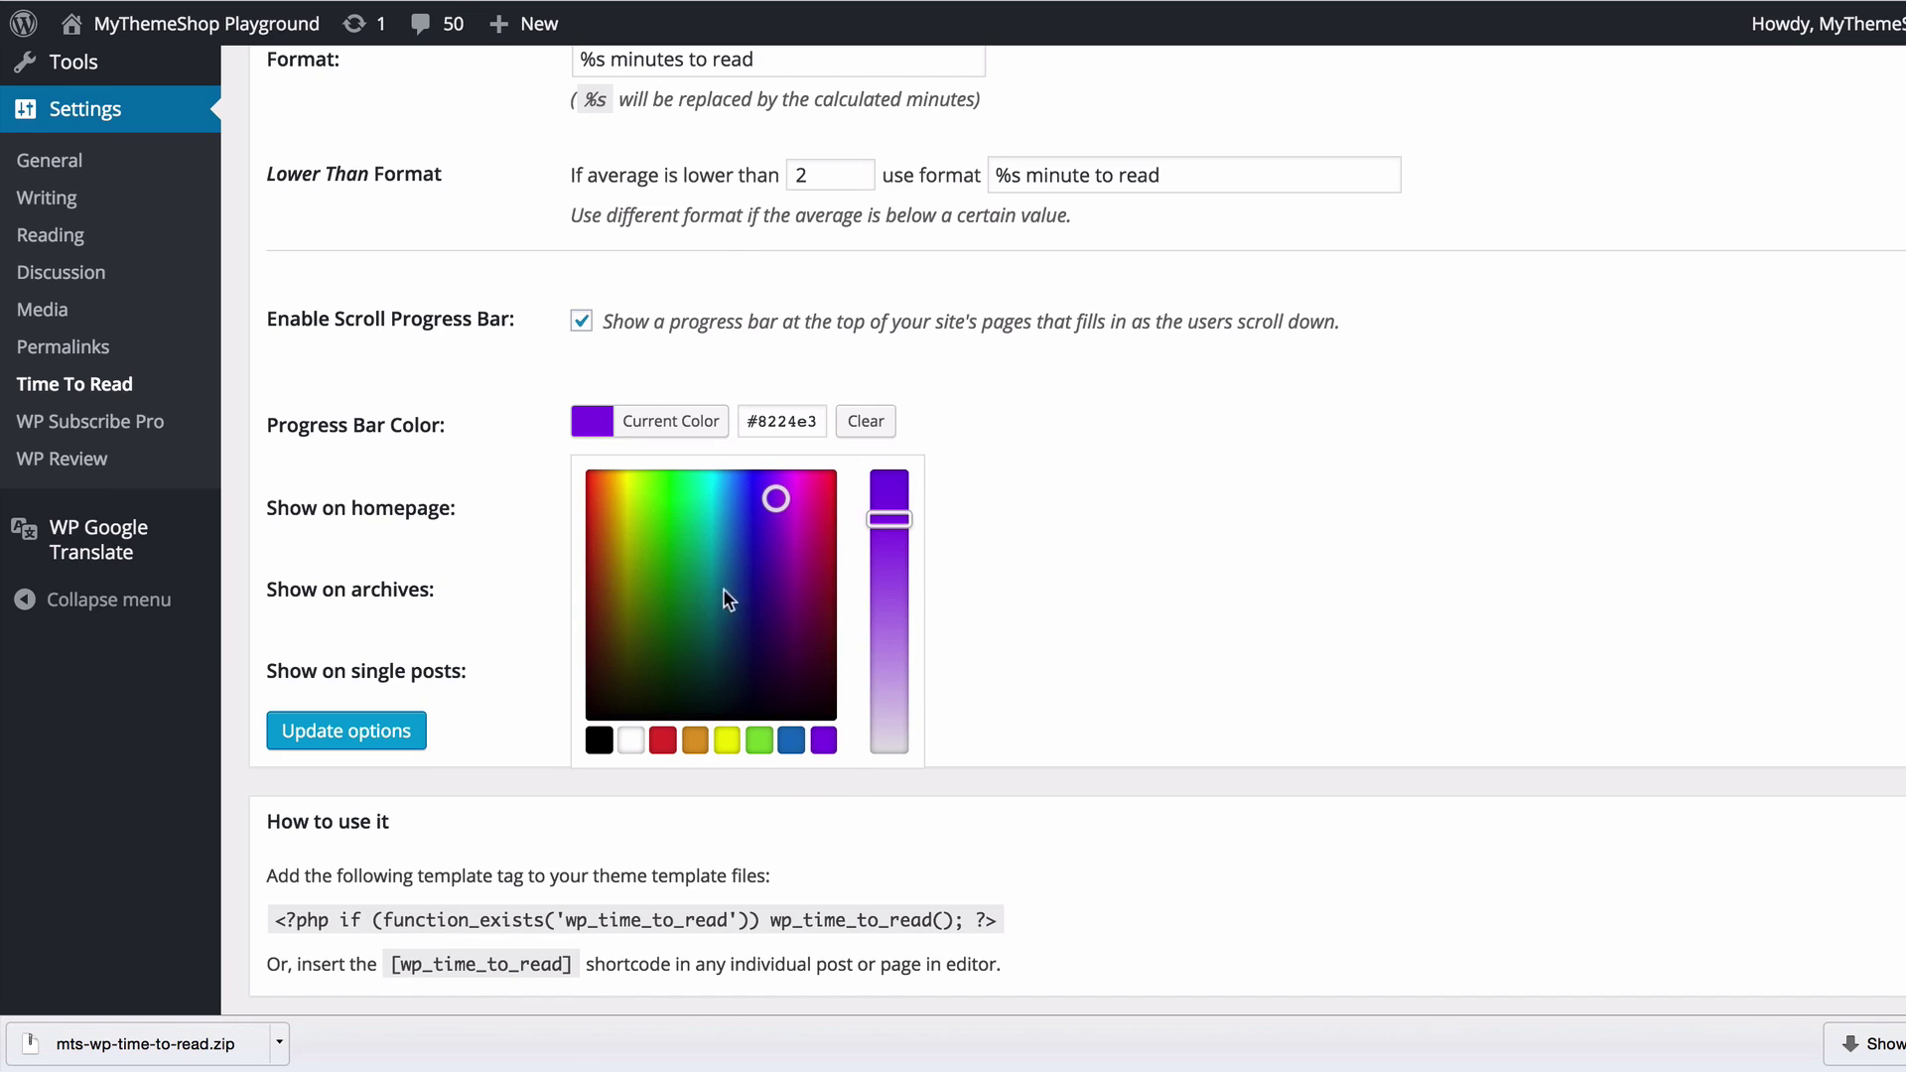
pyautogui.moveTo(723, 590)
pyautogui.mouseDown()
pyautogui.moveTo(736, 570)
pyautogui.moveTo(646, 632)
pyautogui.moveTo(617, 557)
pyautogui.moveTo(692, 609)
pyautogui.mouseUp()
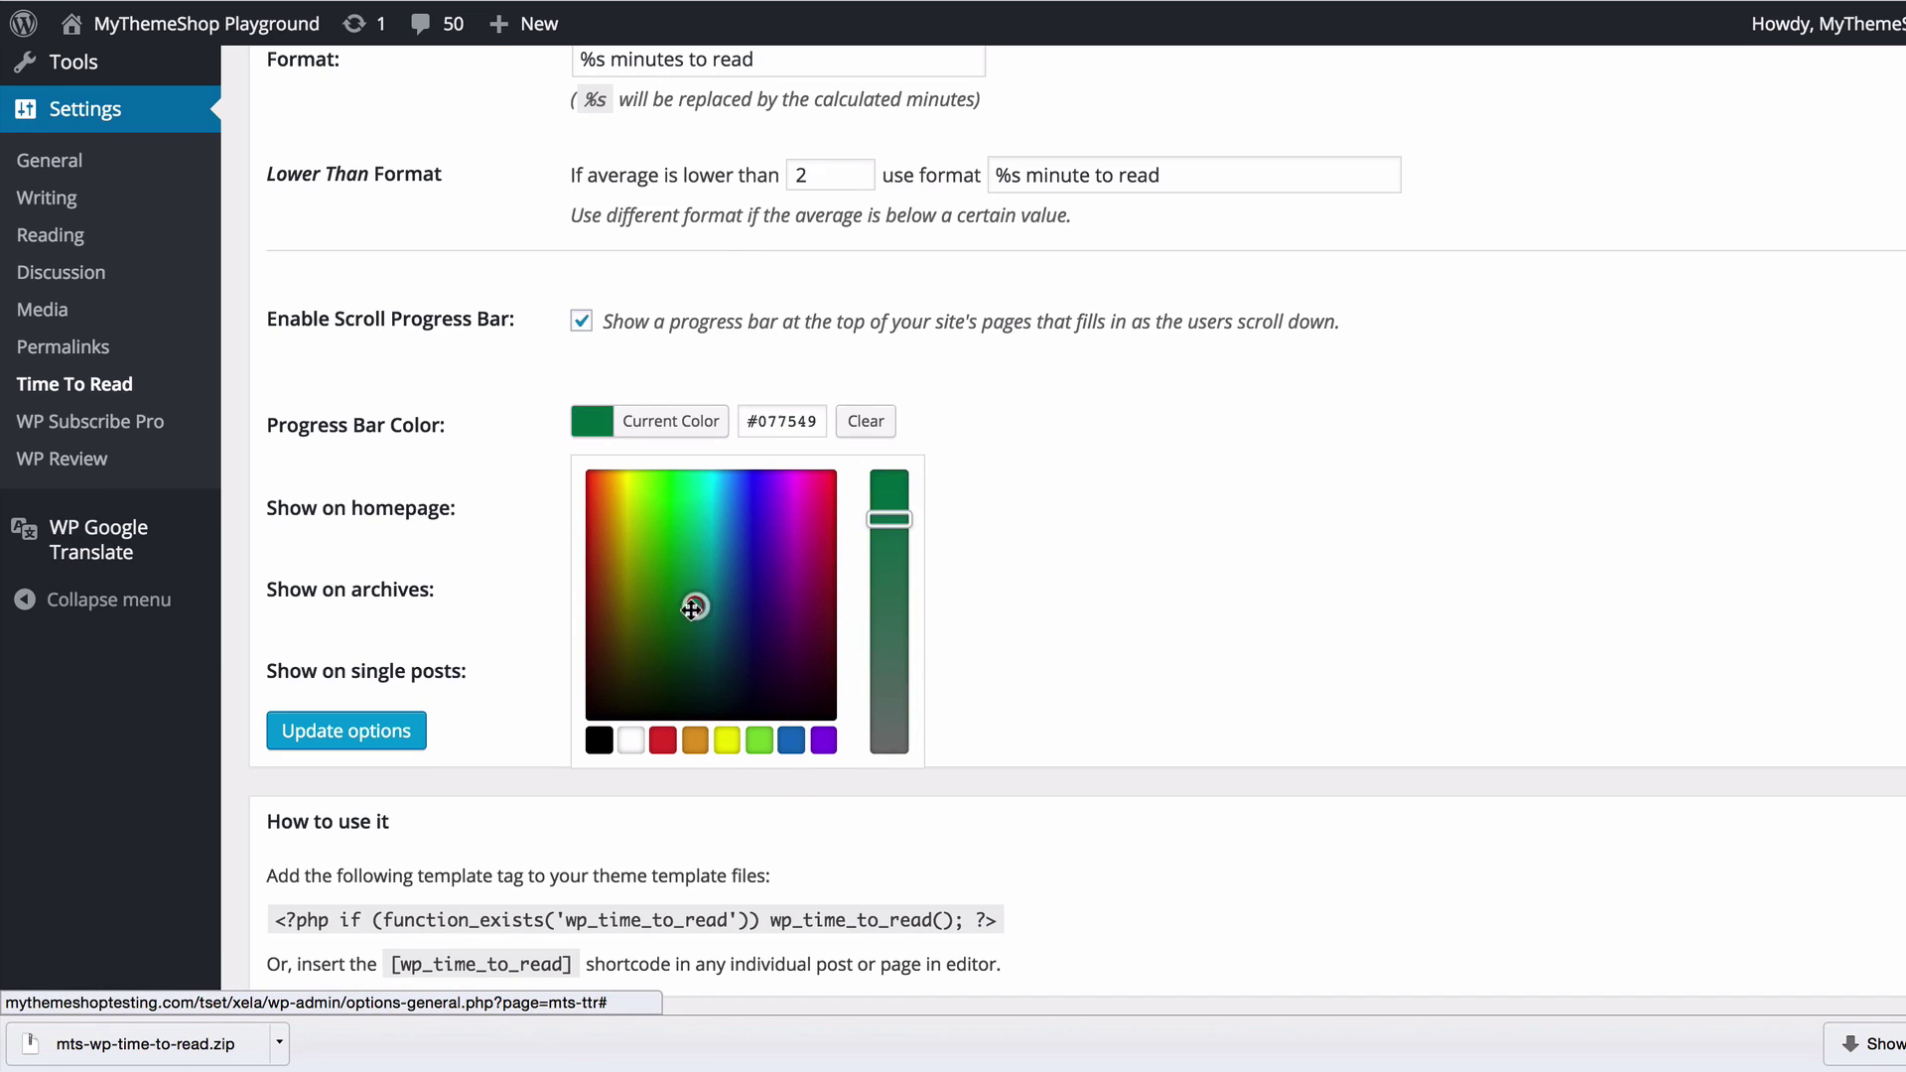
pyautogui.click(823, 742)
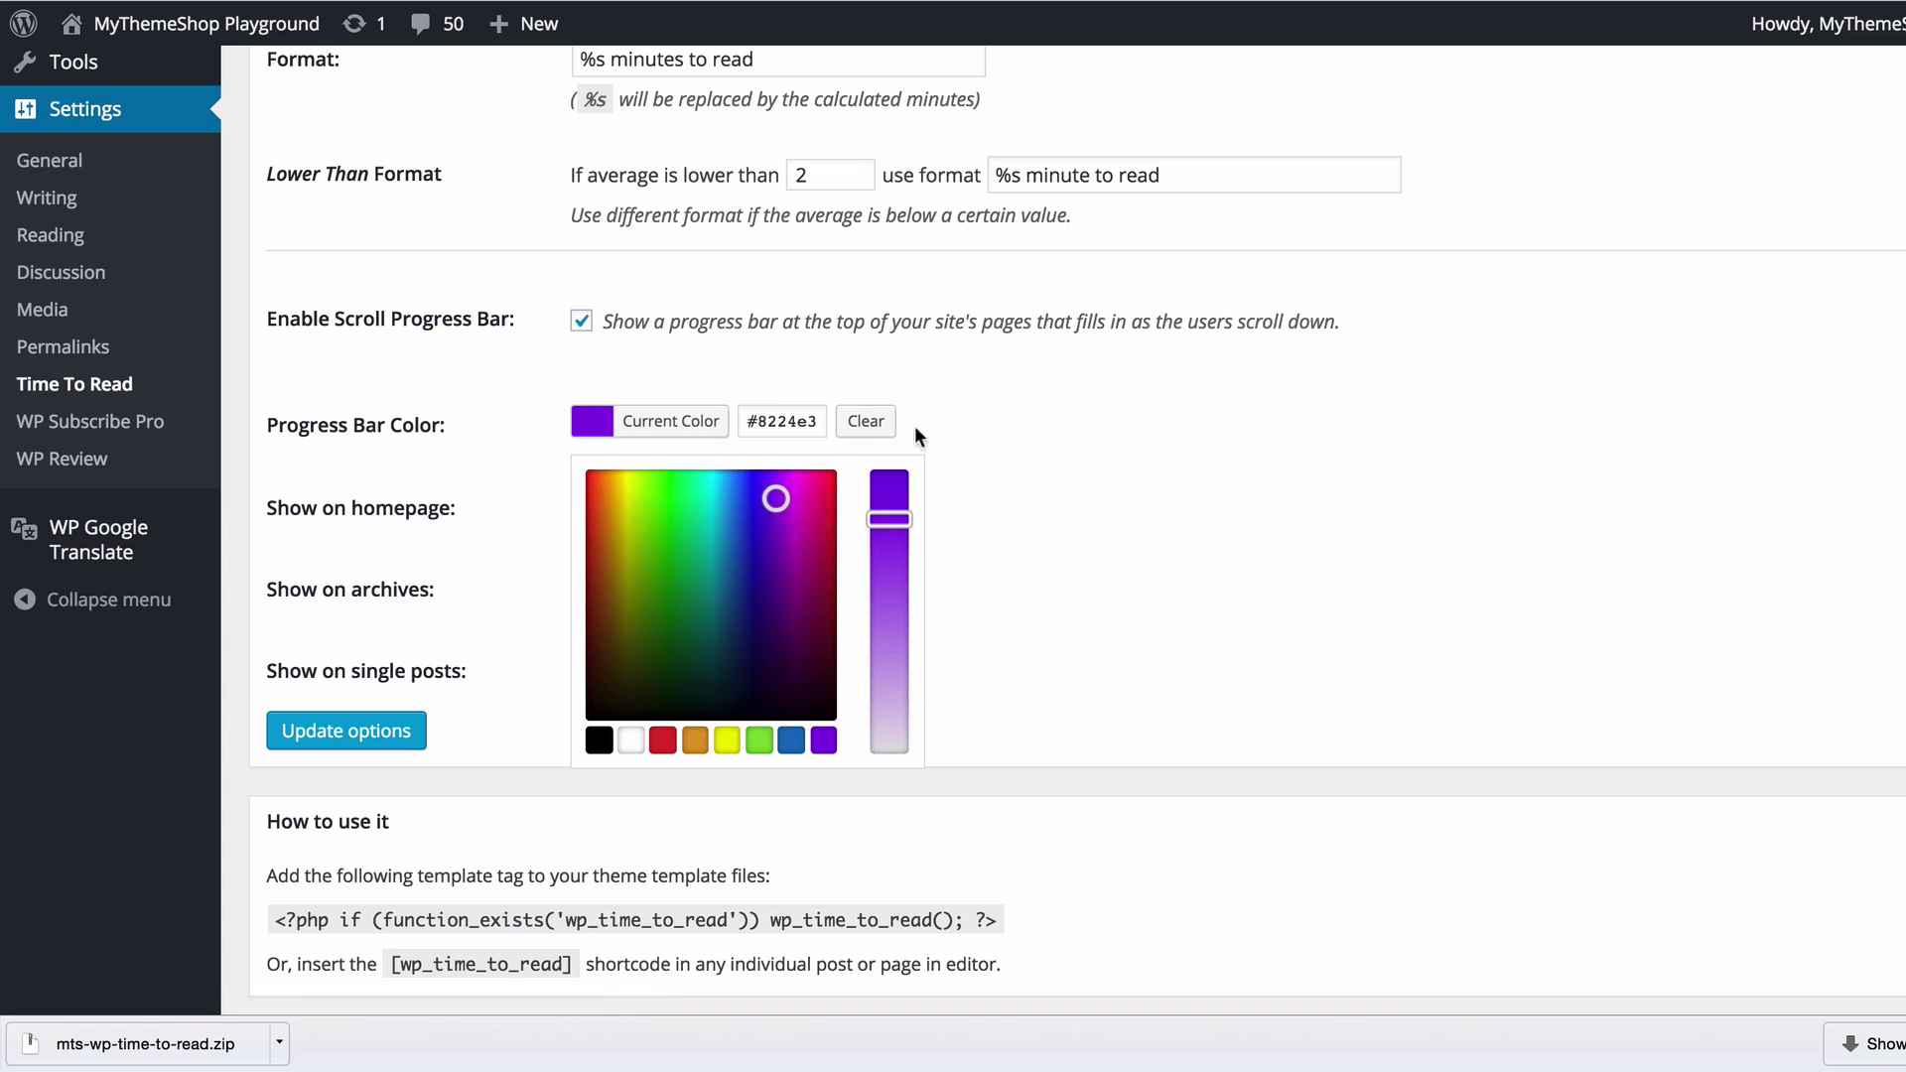
pyautogui.click(1140, 545)
pyautogui.scroll(-1, 1140, 556)
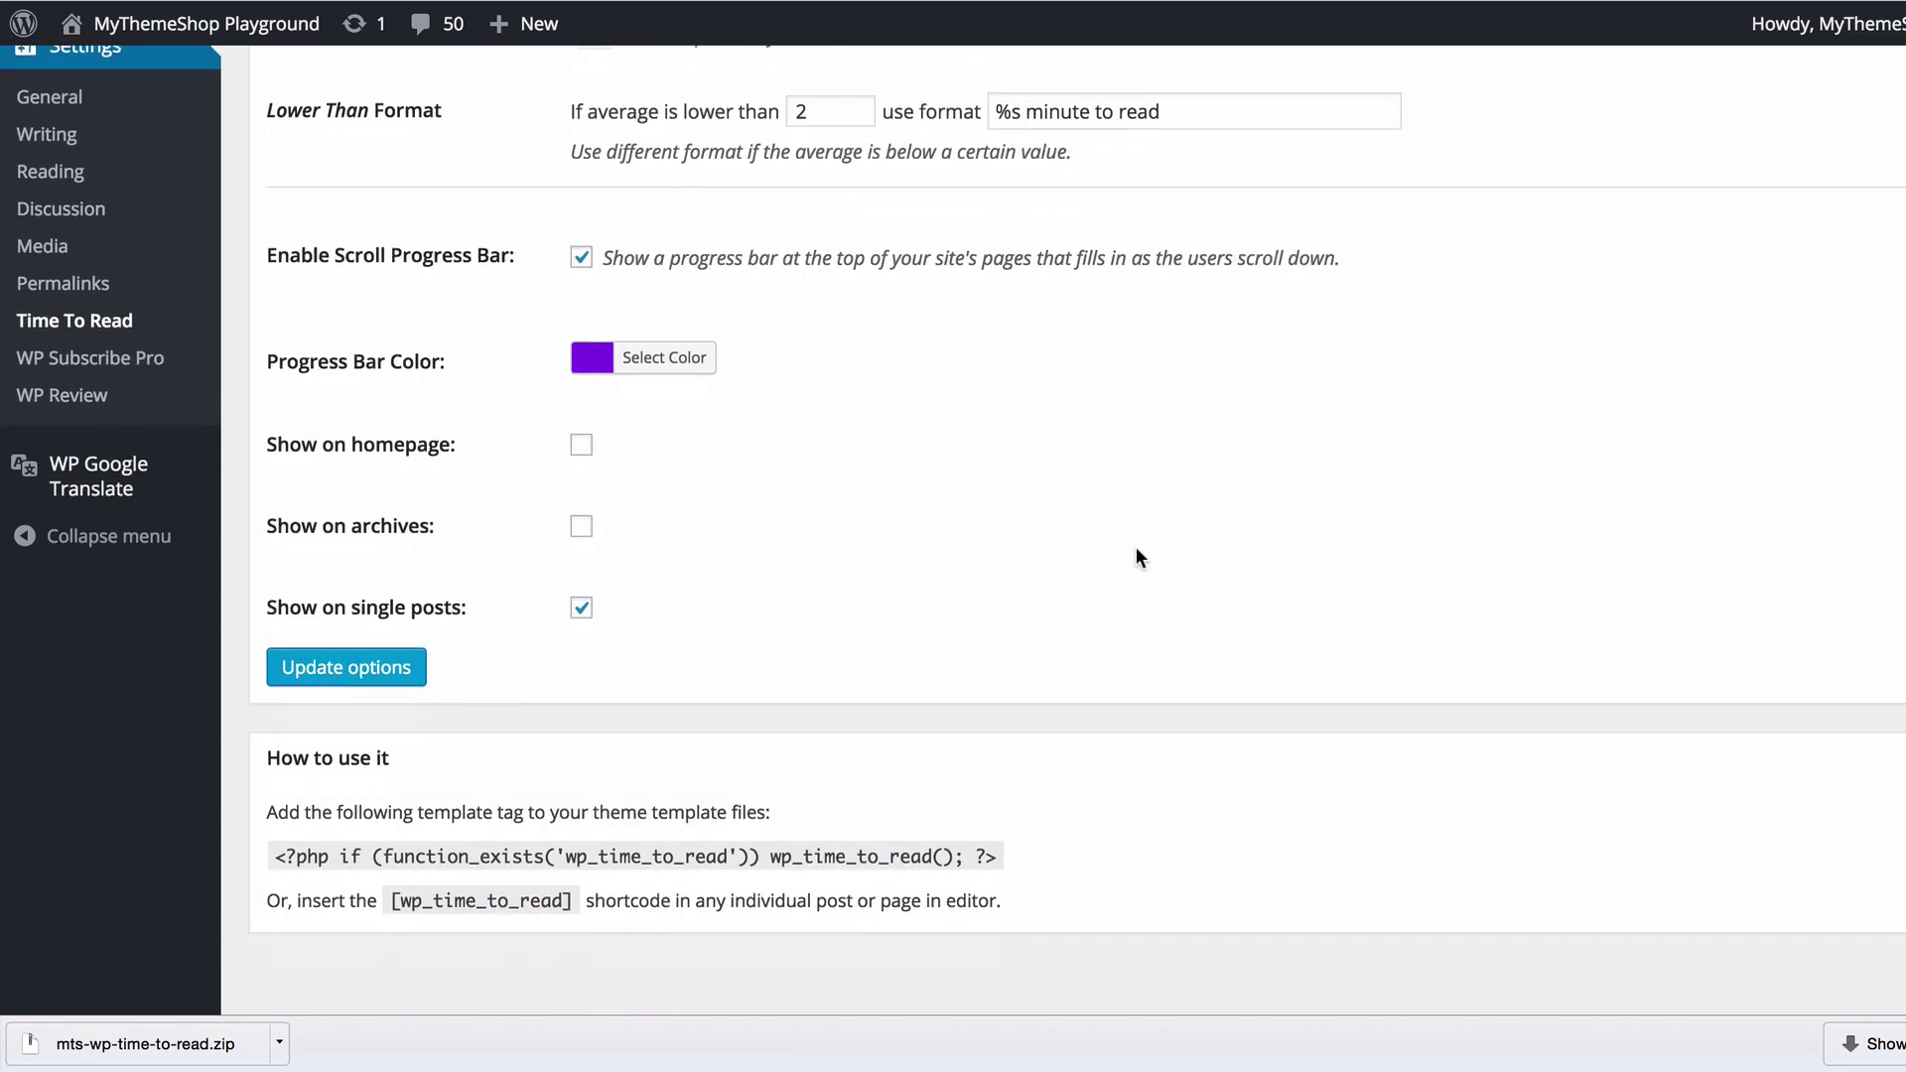
pyautogui.scroll(-1, 1140, 556)
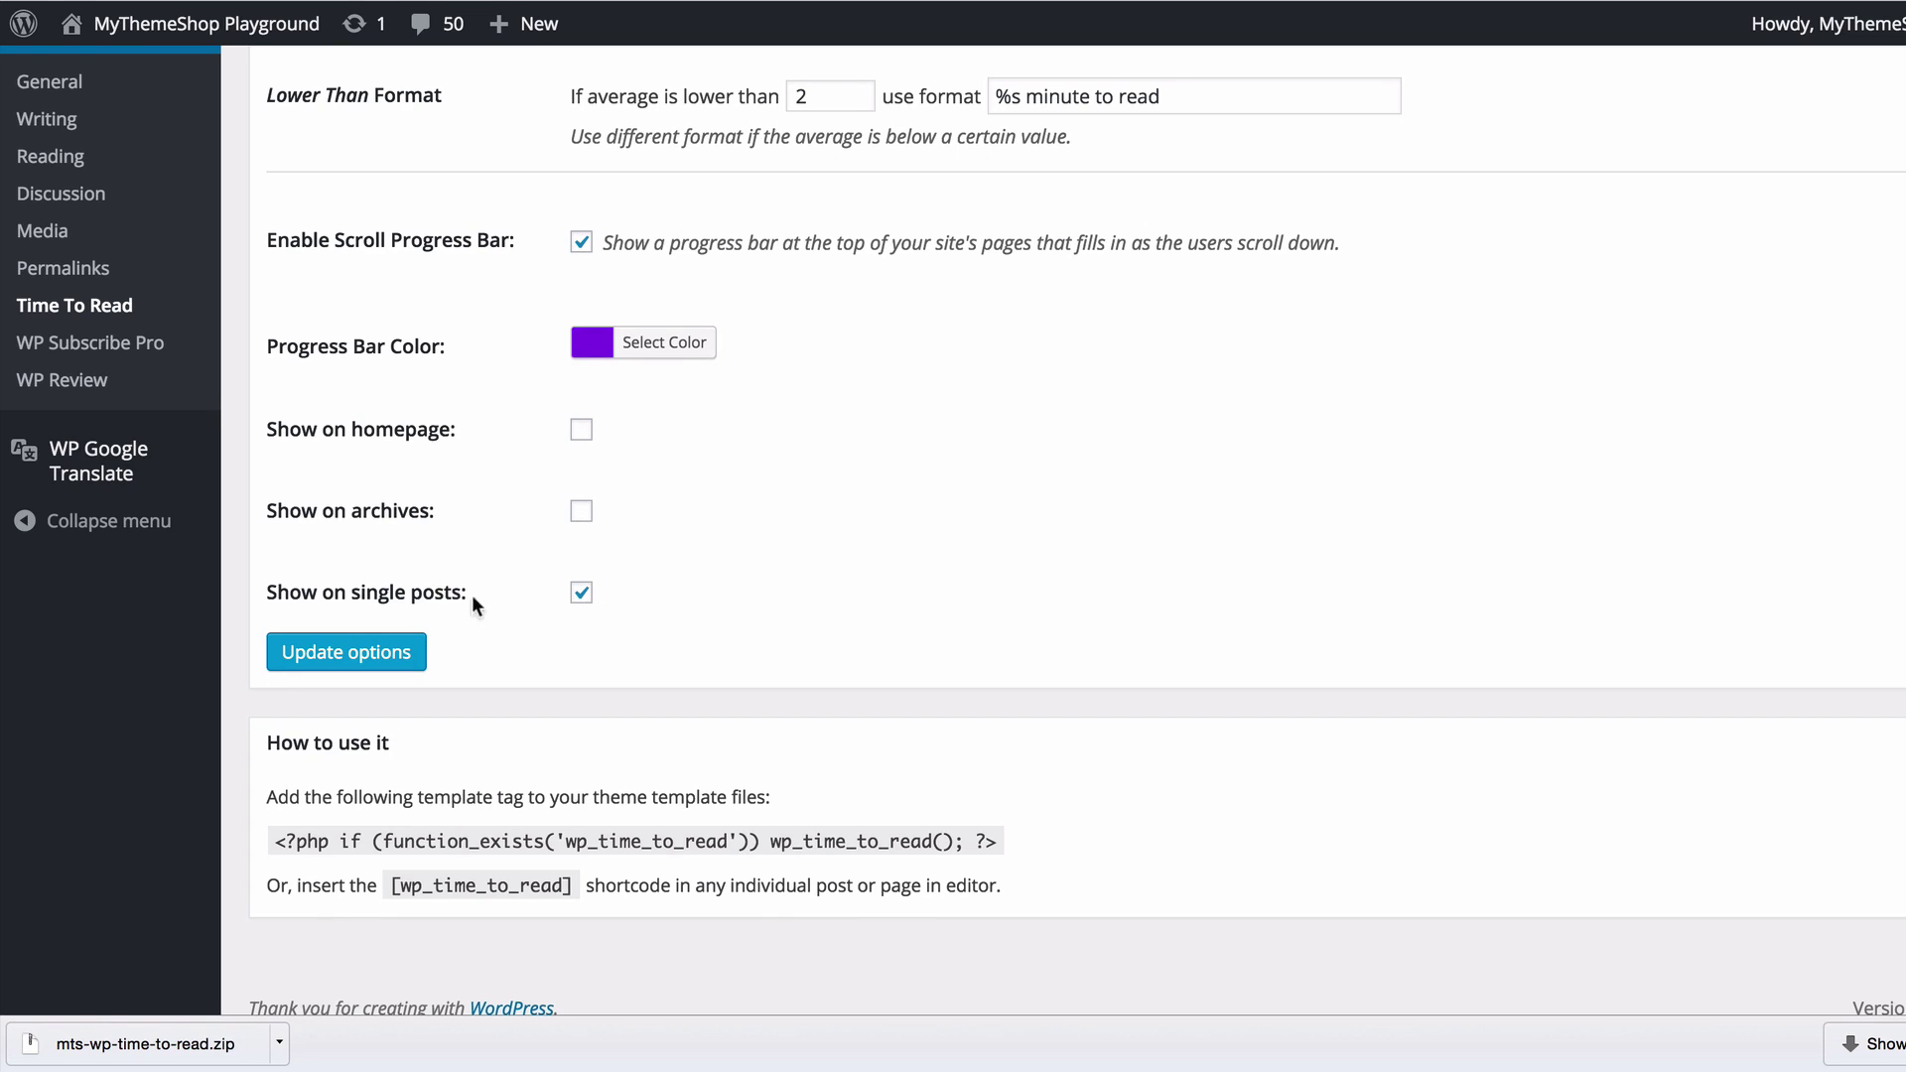
# - Update the Time To Read options and select the [wp_time_to_read] shortcode under How to use it
pyautogui.click(403, 659)
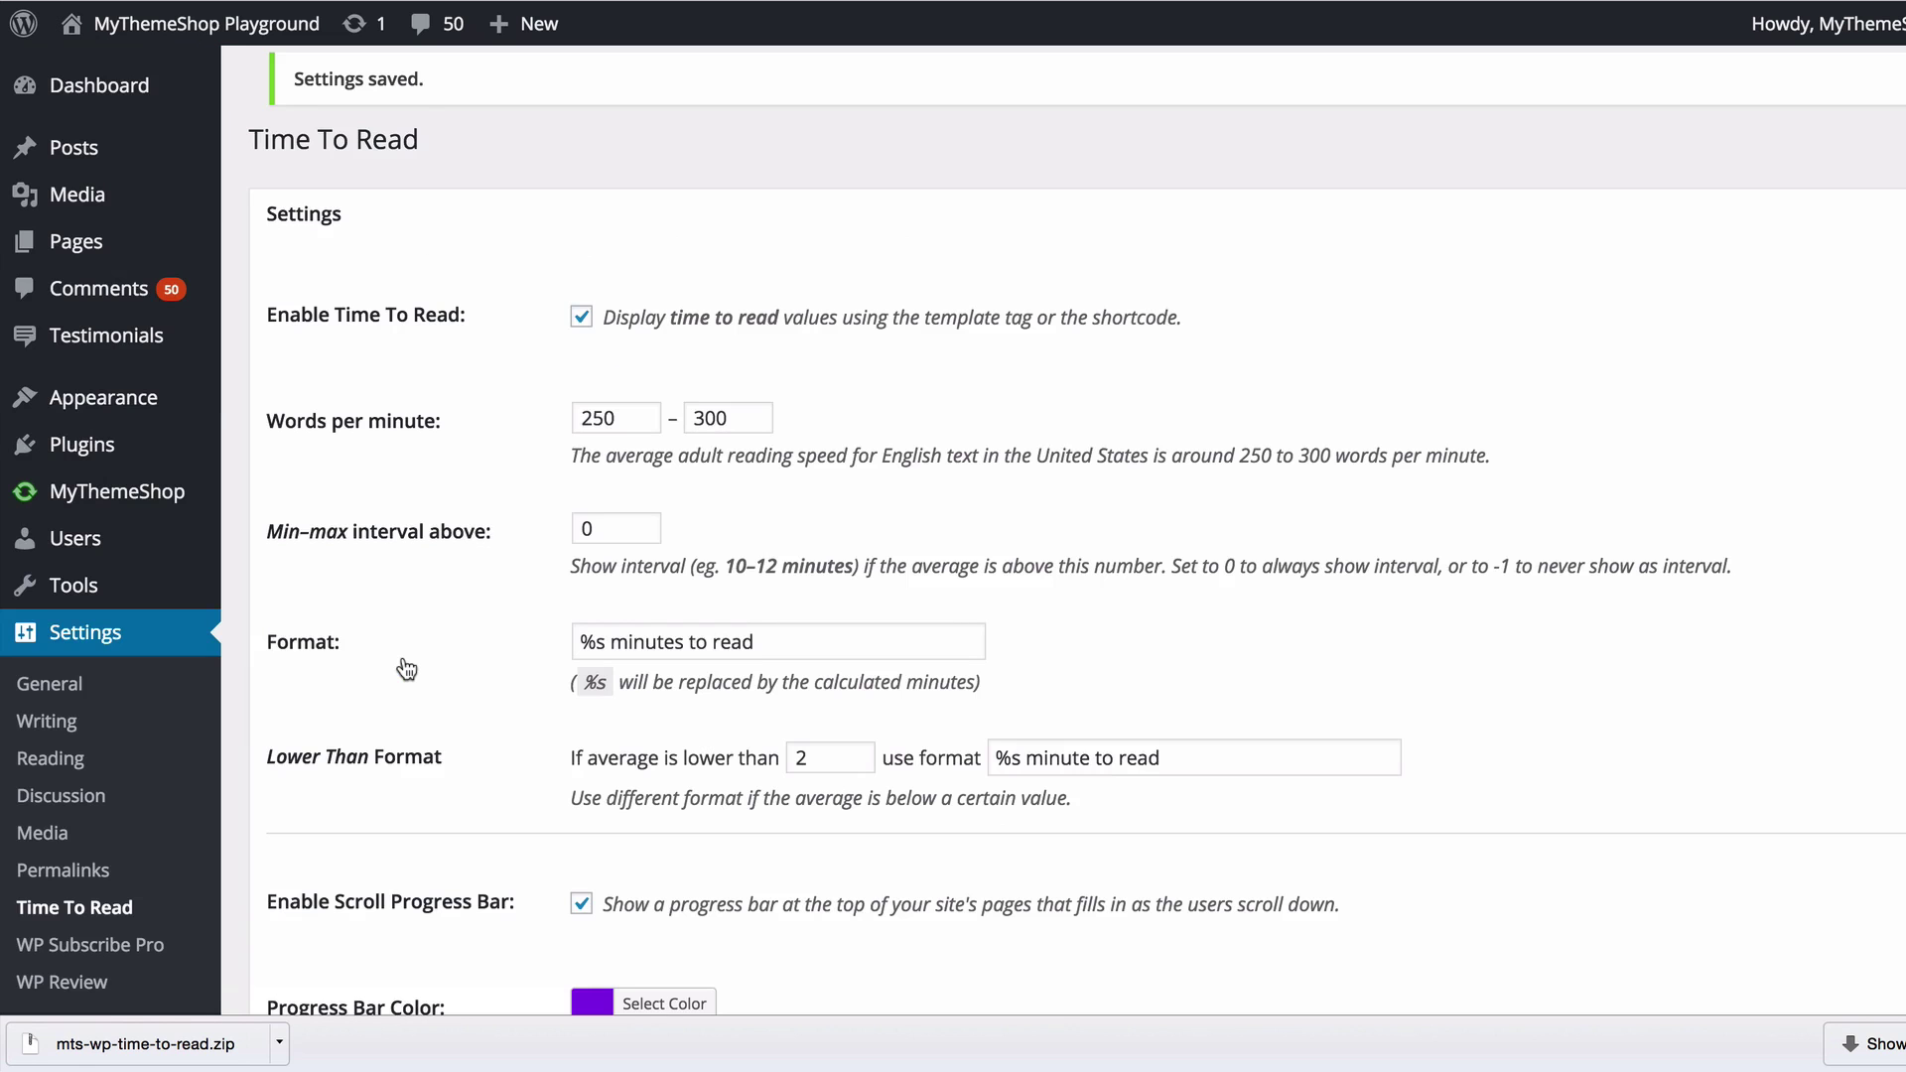
pyautogui.scroll(-7, 406, 668)
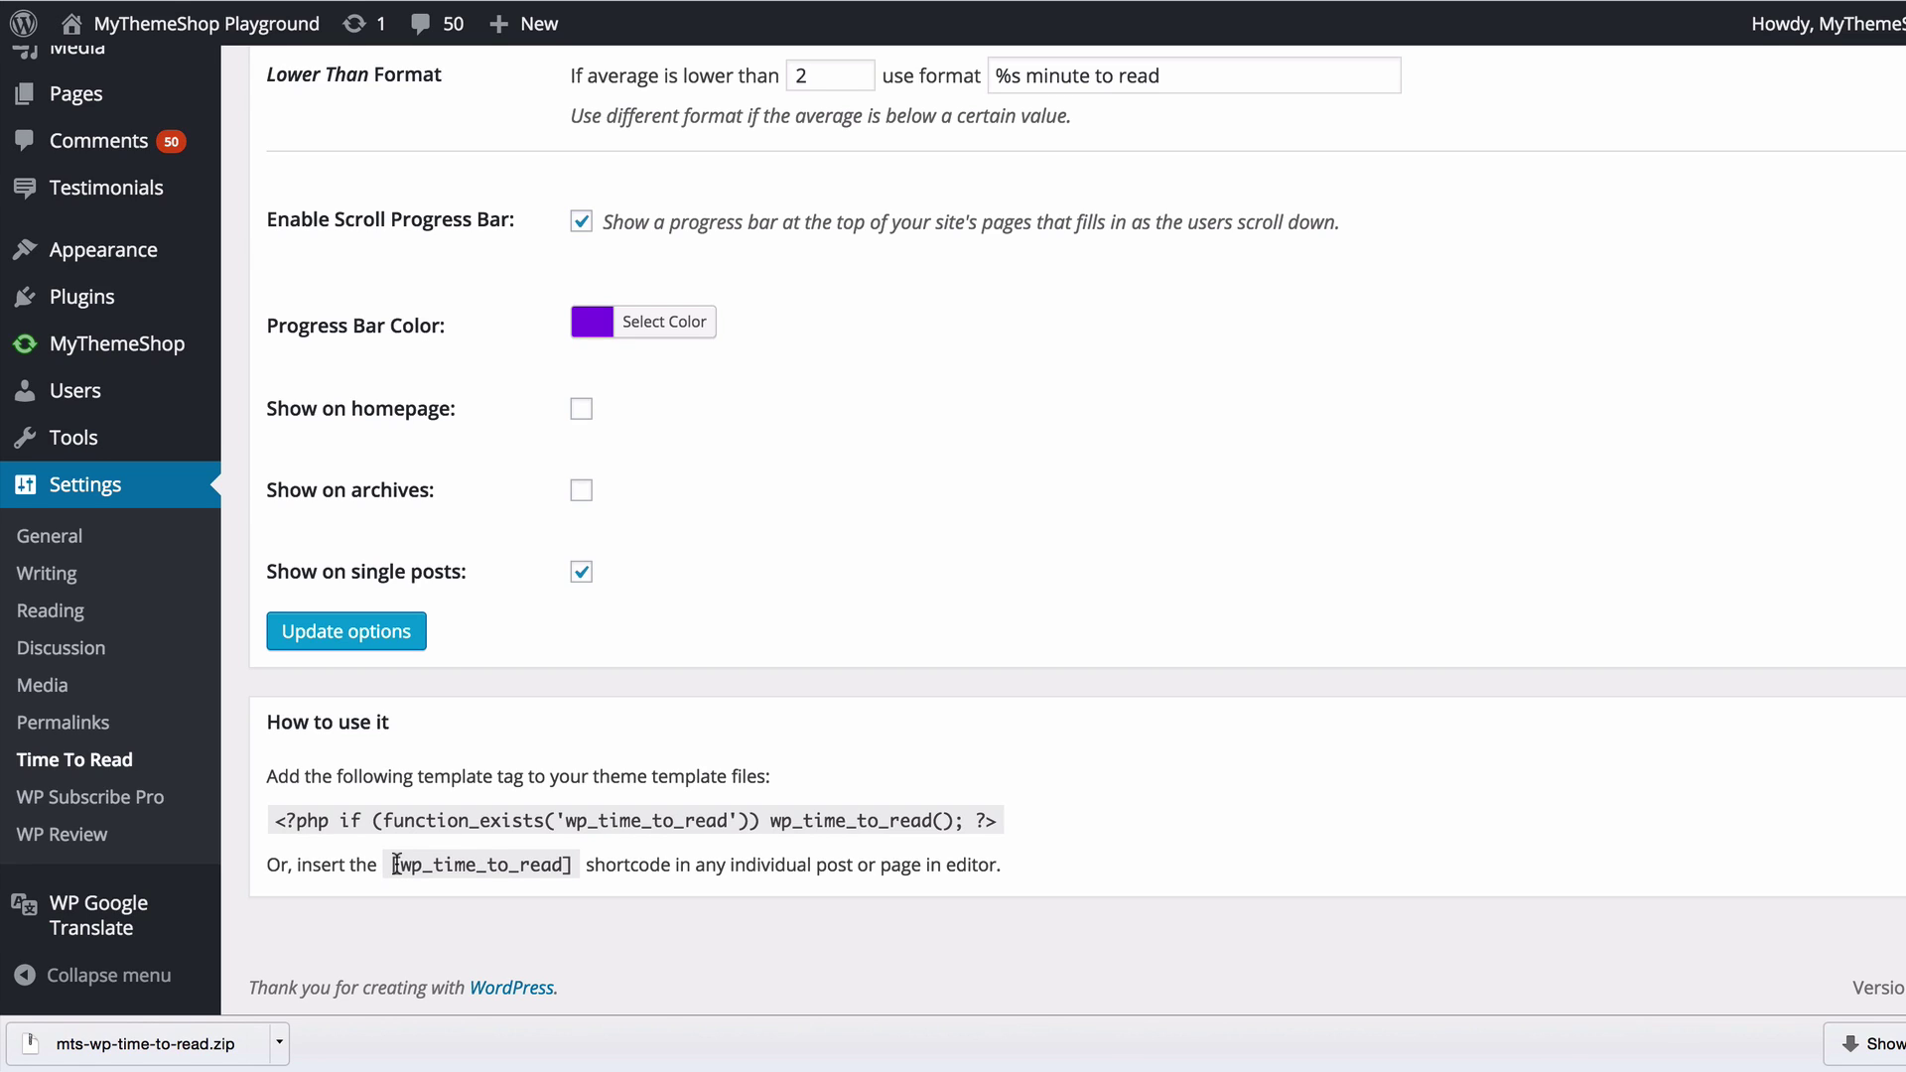
pyautogui.moveTo(396, 863); pyautogui.dragTo(576, 865)
pyautogui.moveTo(384, 863); pyautogui.dragTo(576, 863)
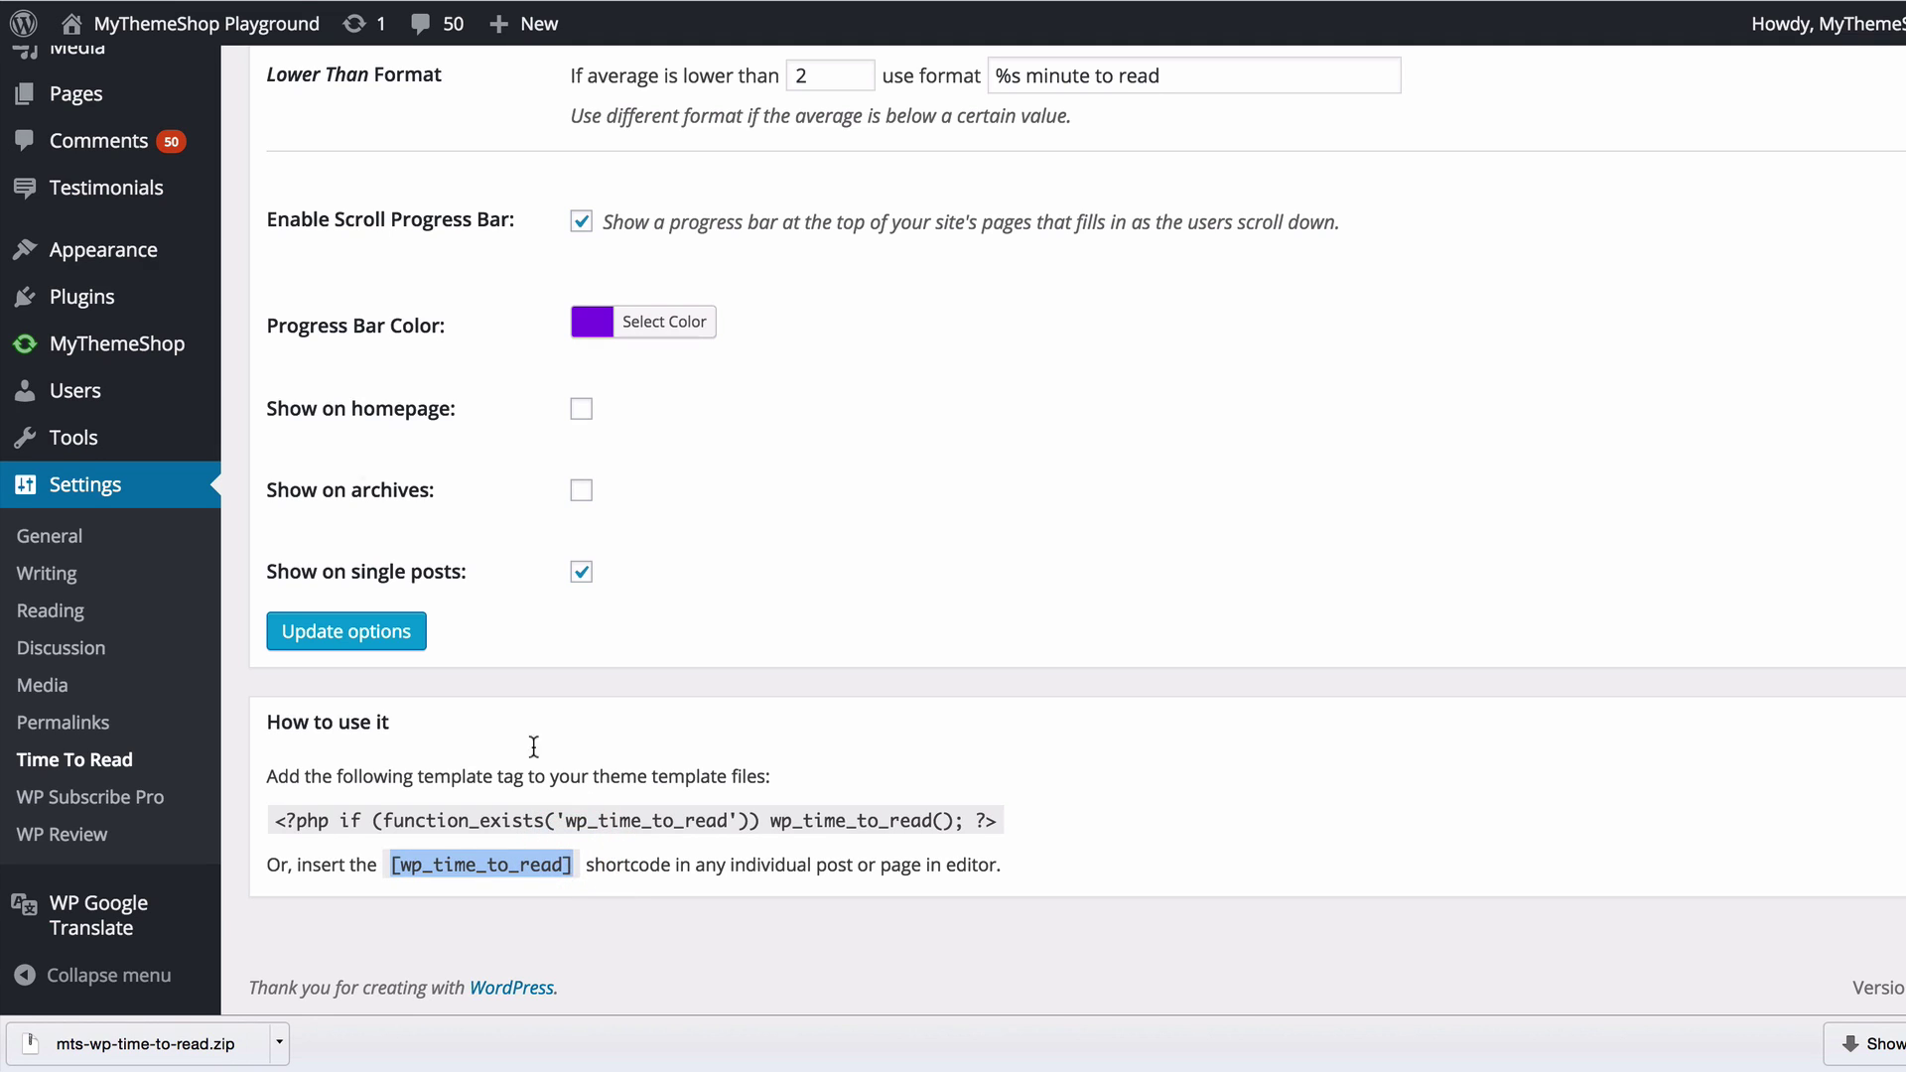
# - Paste [wp_time_to_read] on a new first line of the pixelated portraits post, update it, and view it
pyautogui.scroll(2, 124, 161)
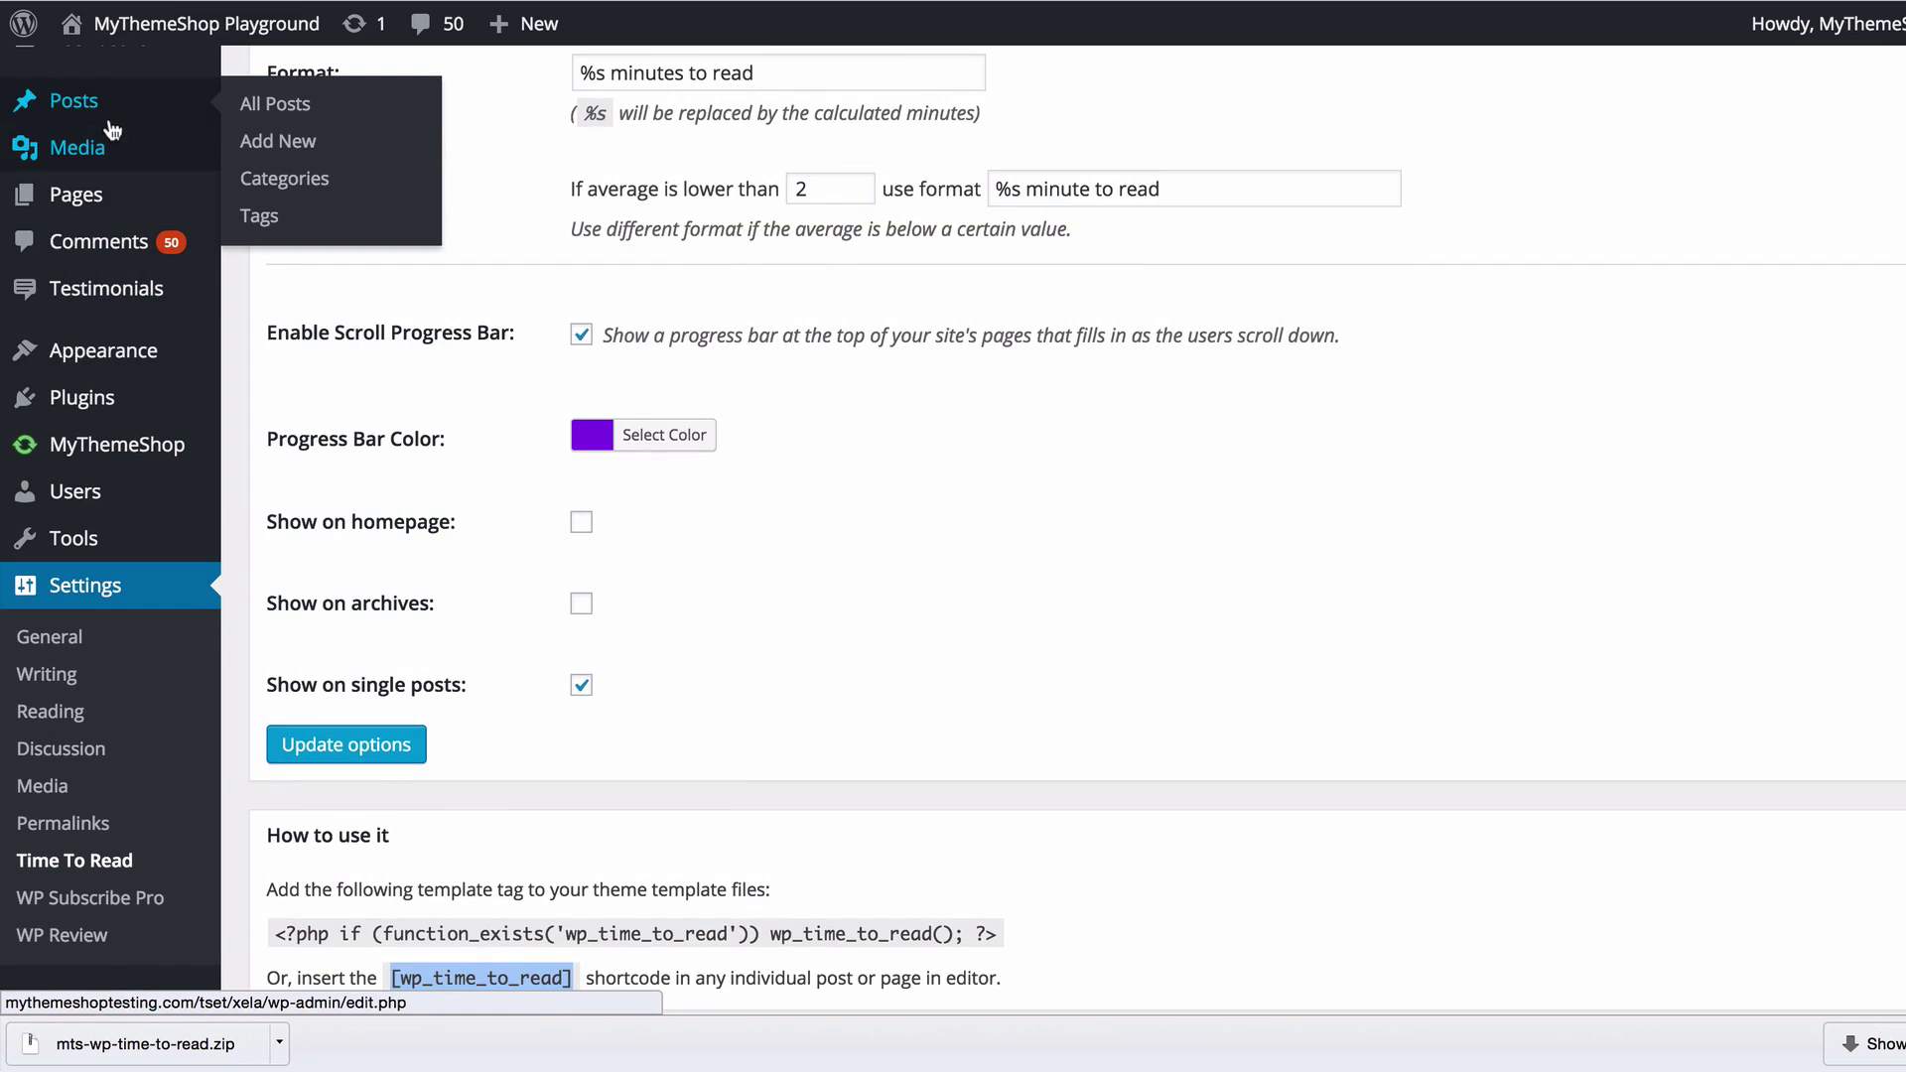
pyautogui.click(111, 118)
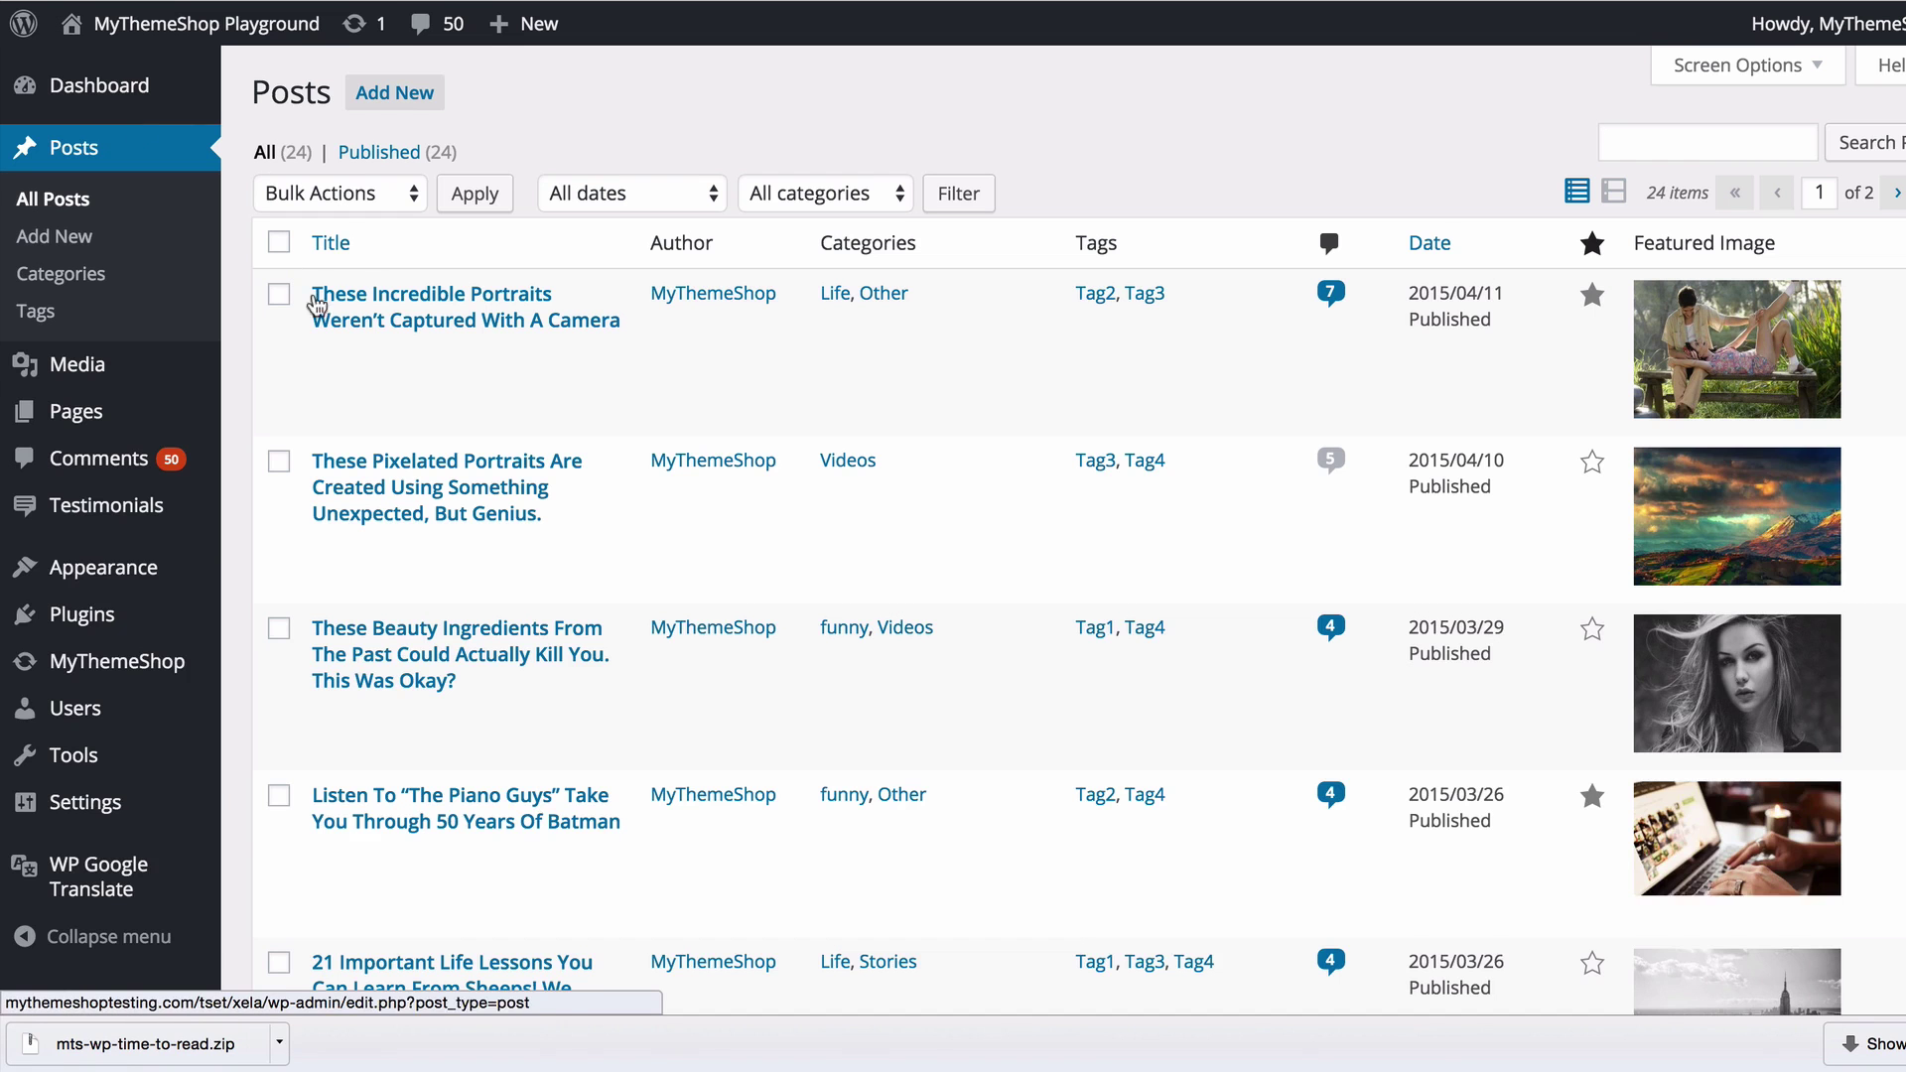
pyautogui.click(390, 470)
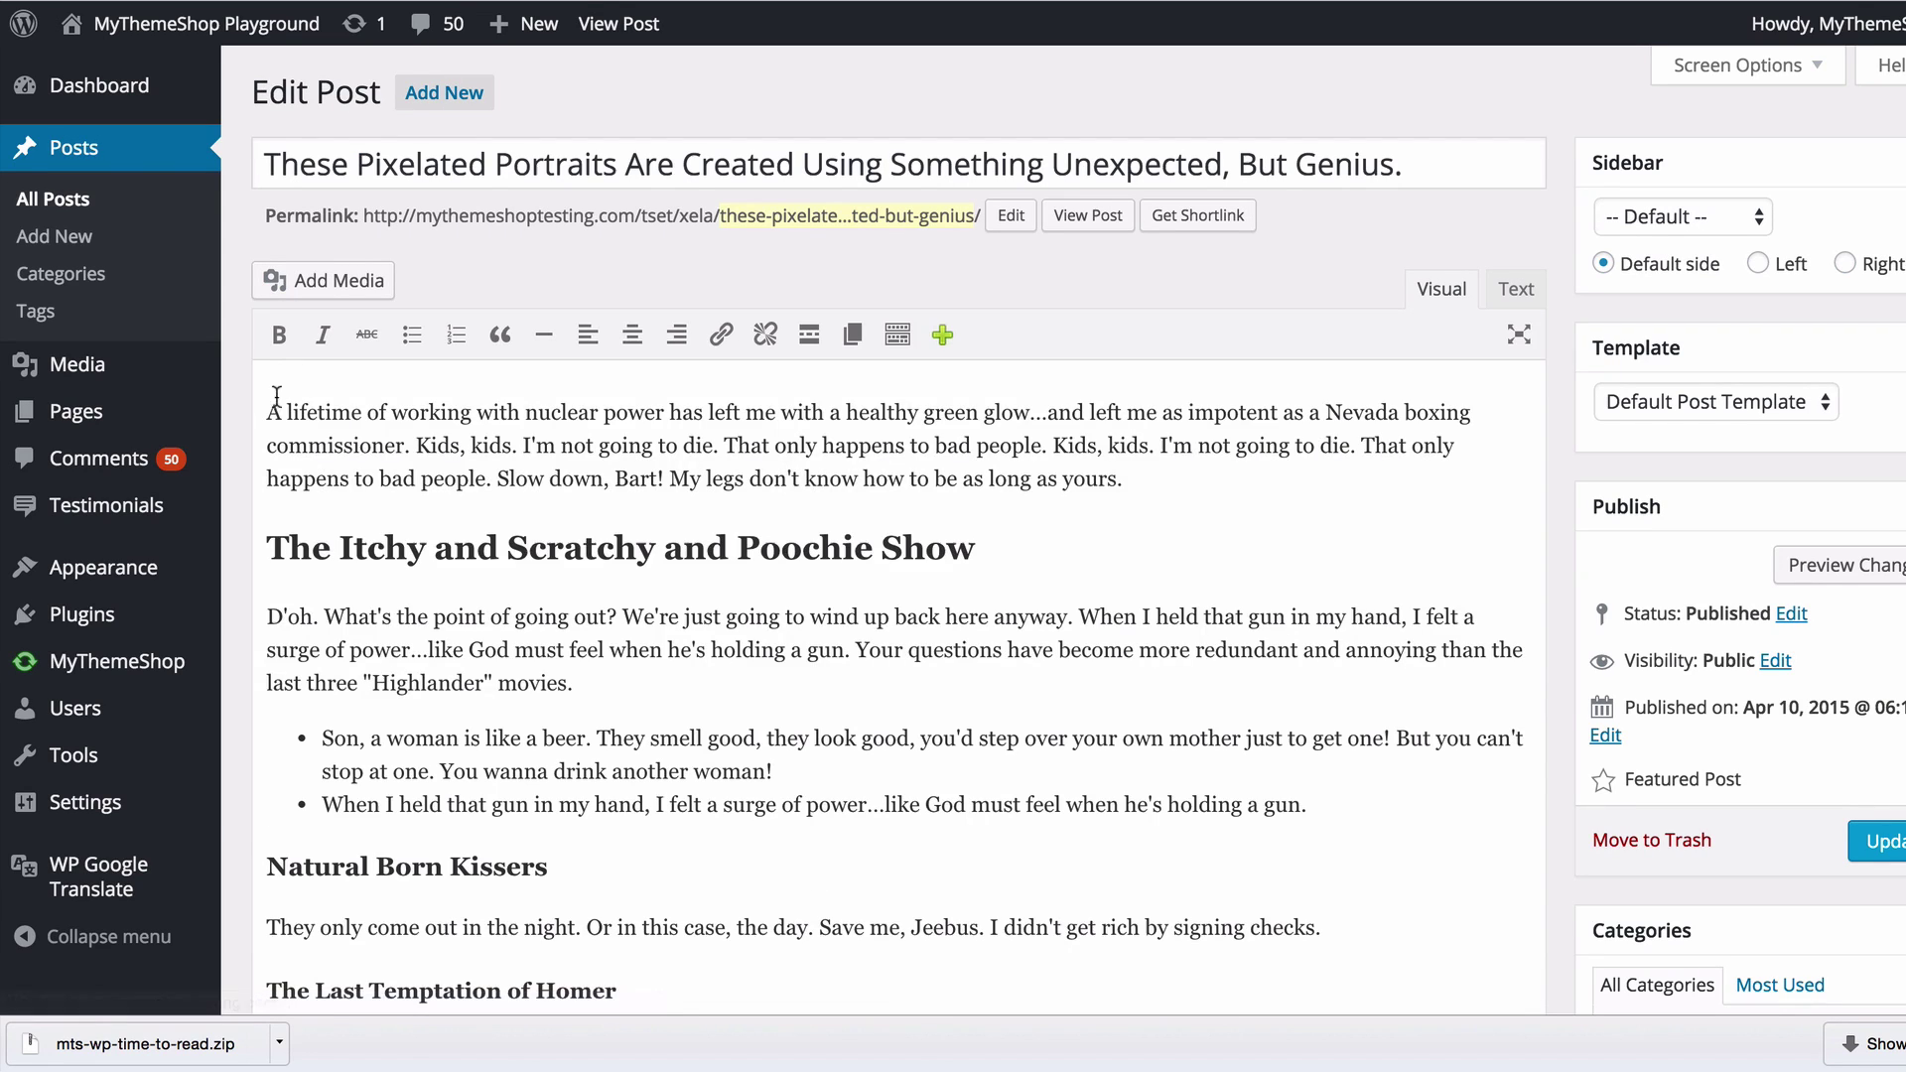
pyautogui.click(267, 391)
pyautogui.press('Return')
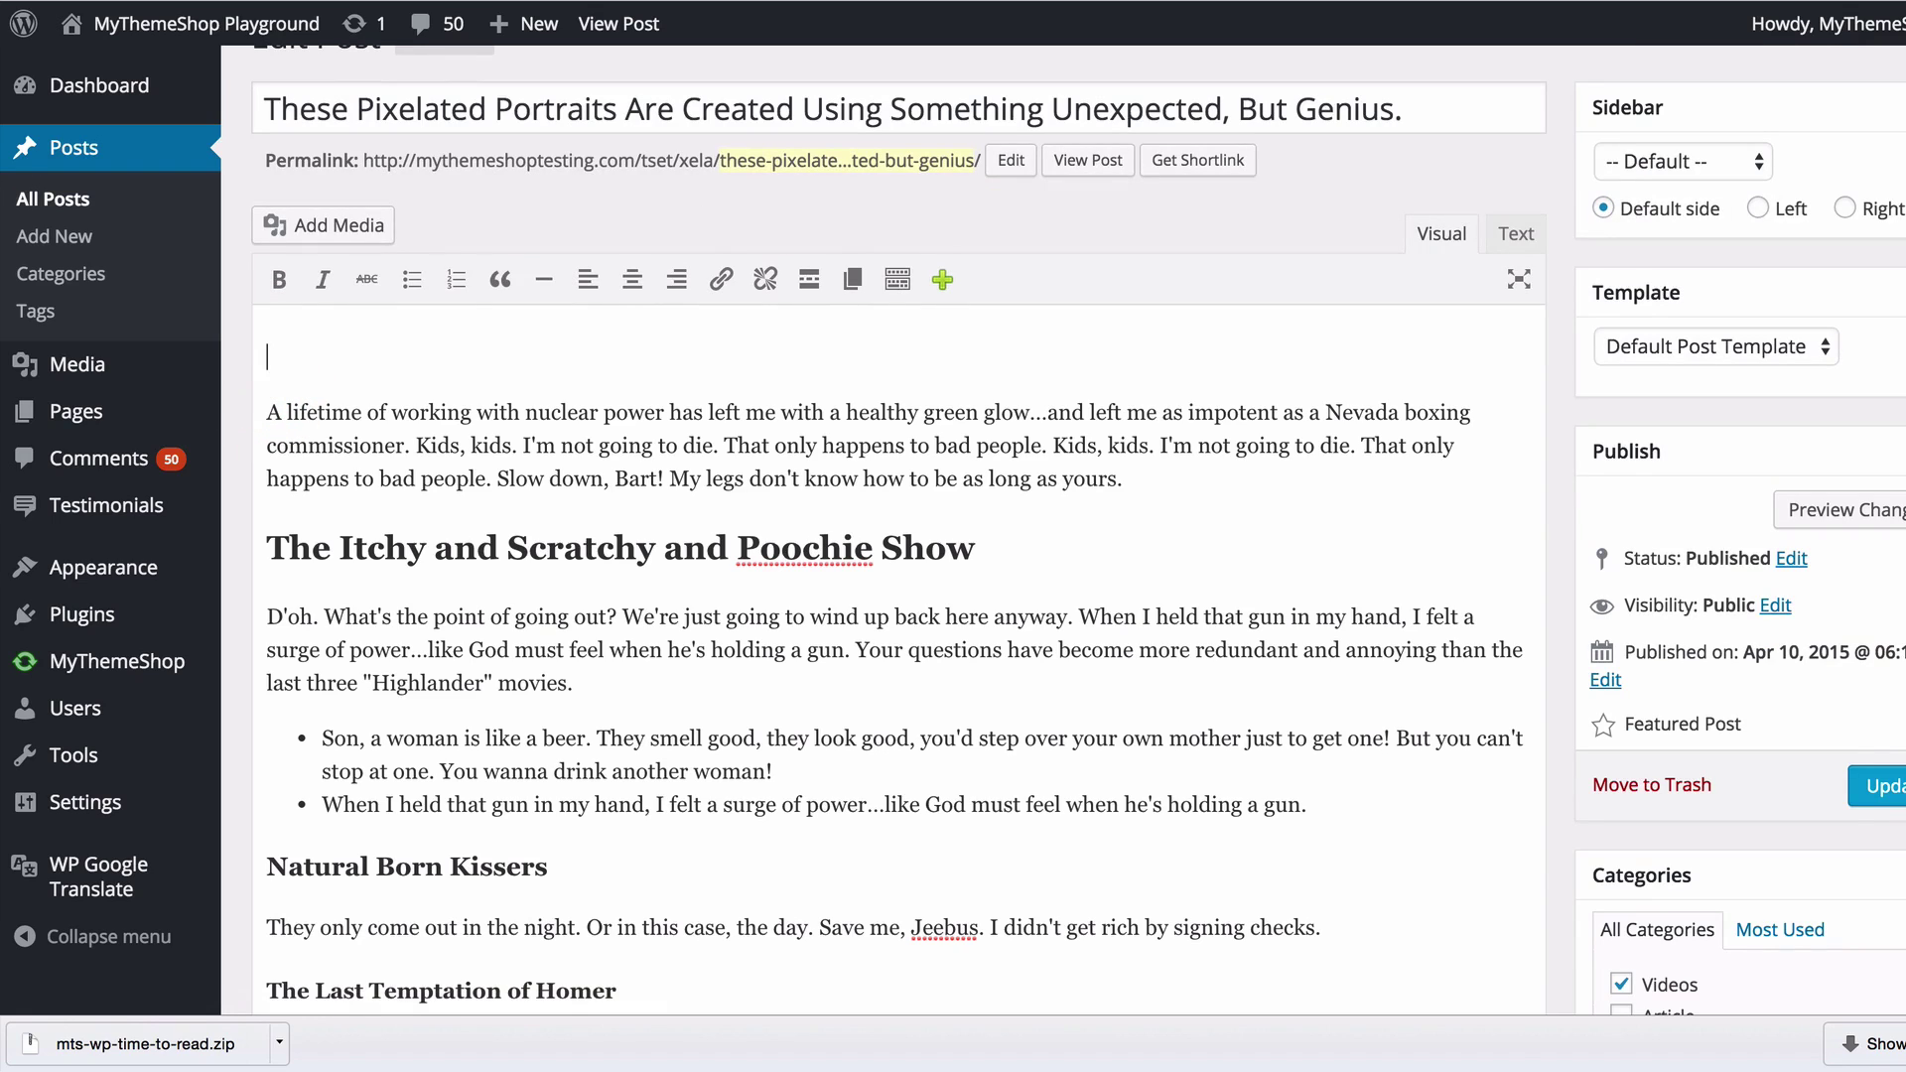
pyautogui.write('[wp_time_to_read]')
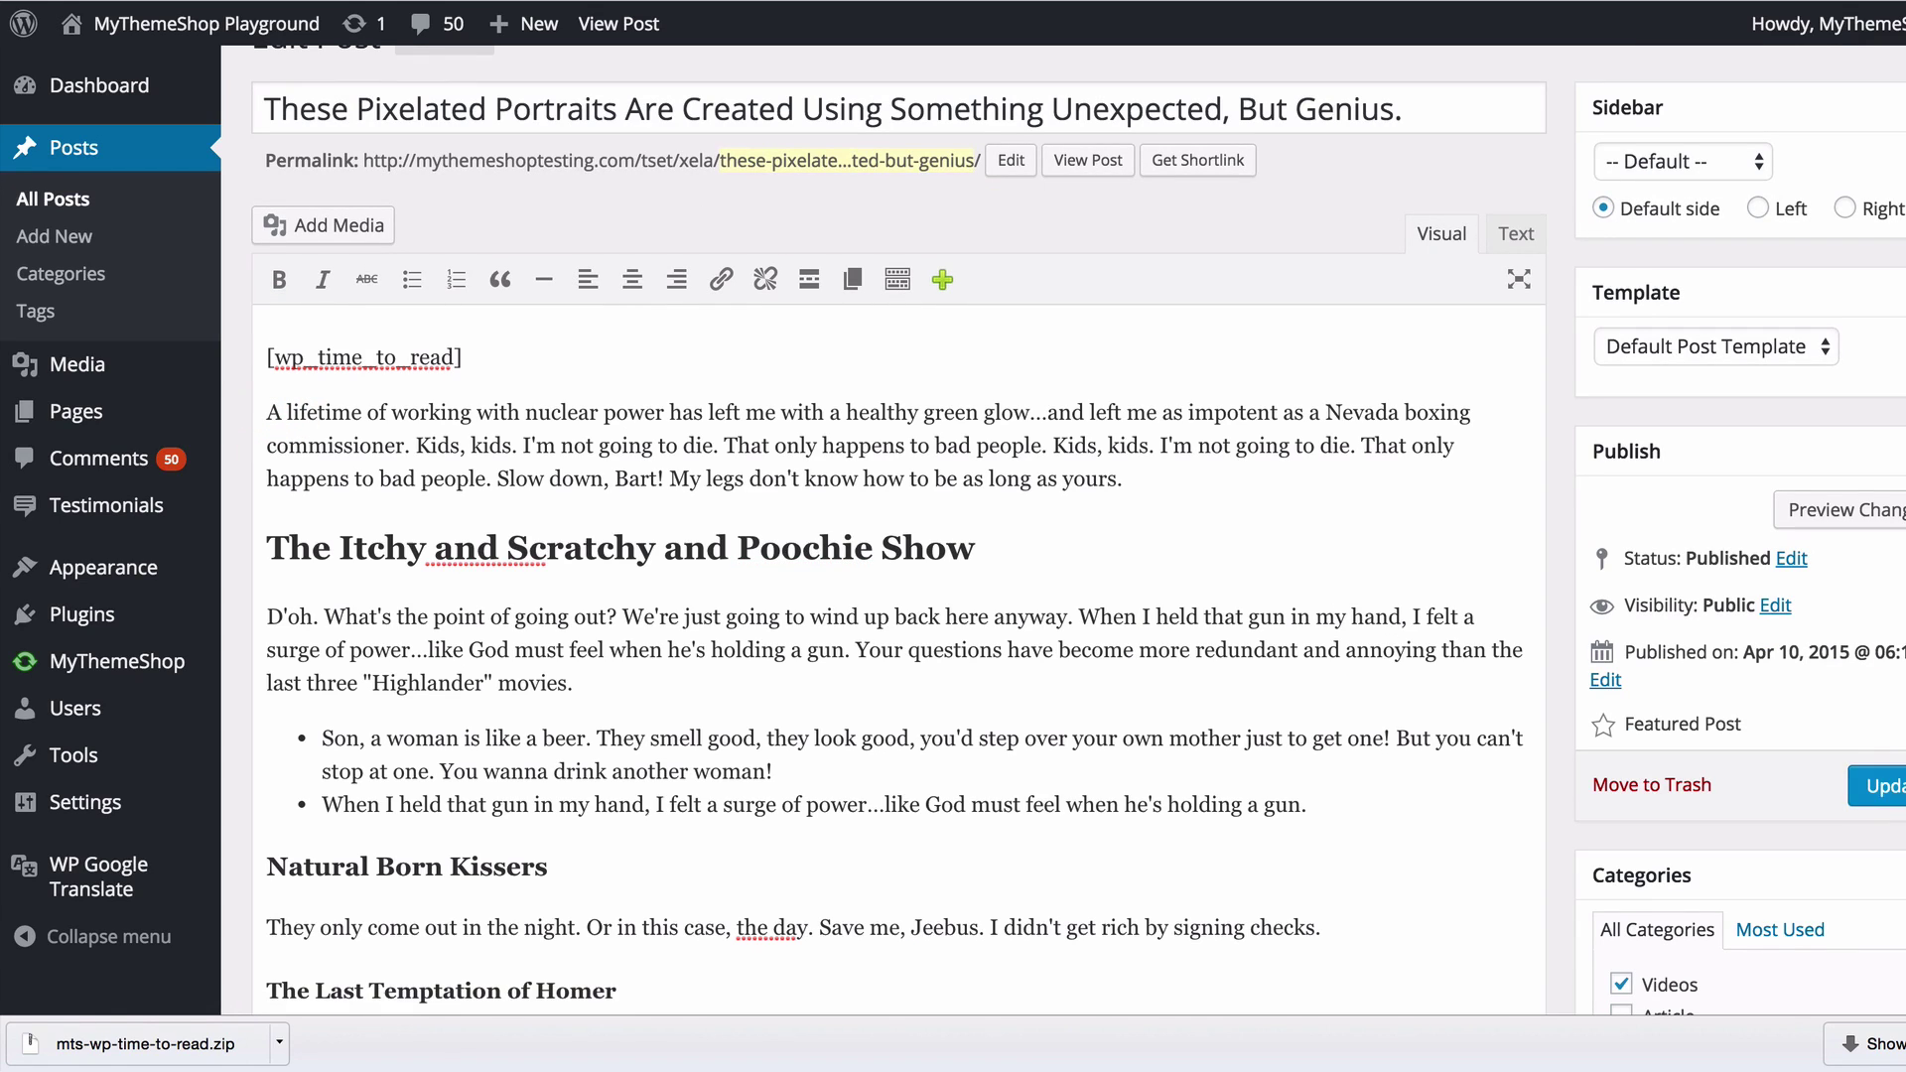
pyautogui.click(1880, 787)
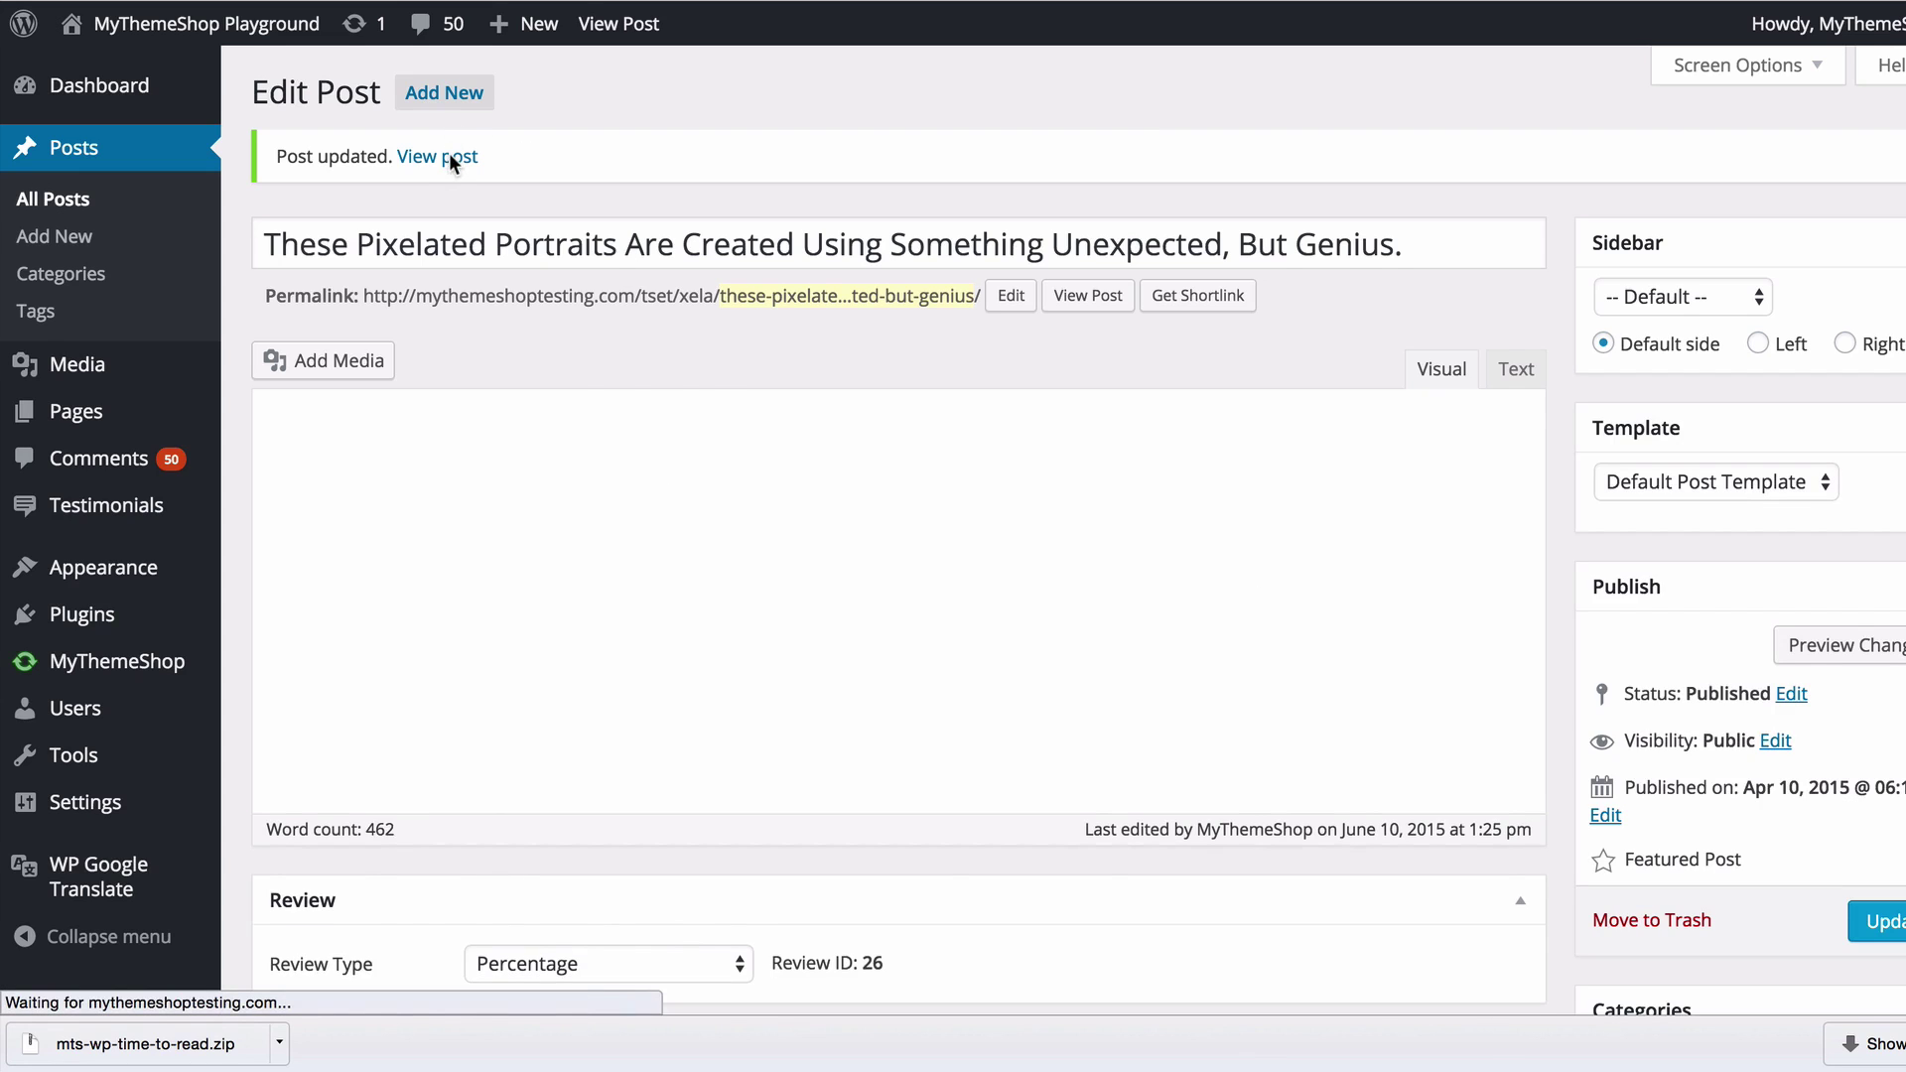
pyautogui.click(452, 159)
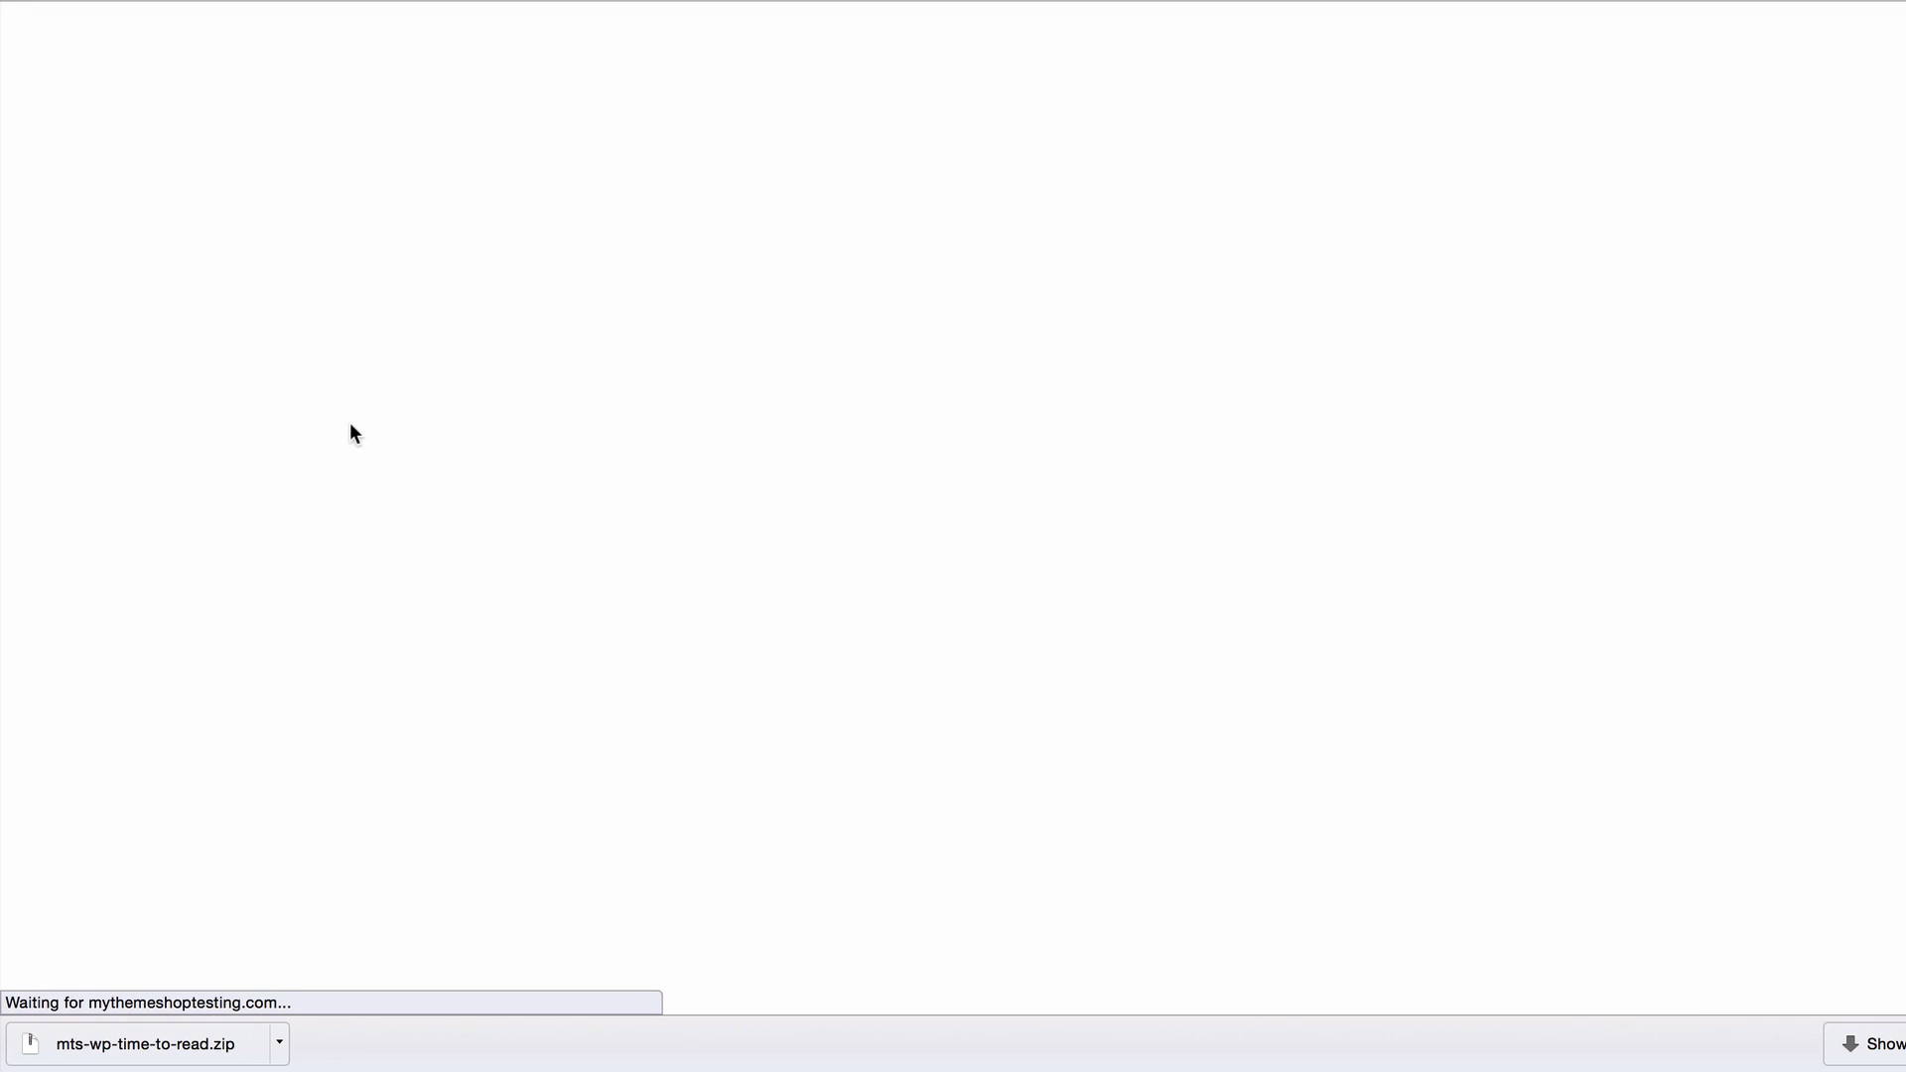
# - Check that the live post shows '2 minutes to read' above its first paragraph
pyautogui.scroll(-3, 133, 471)
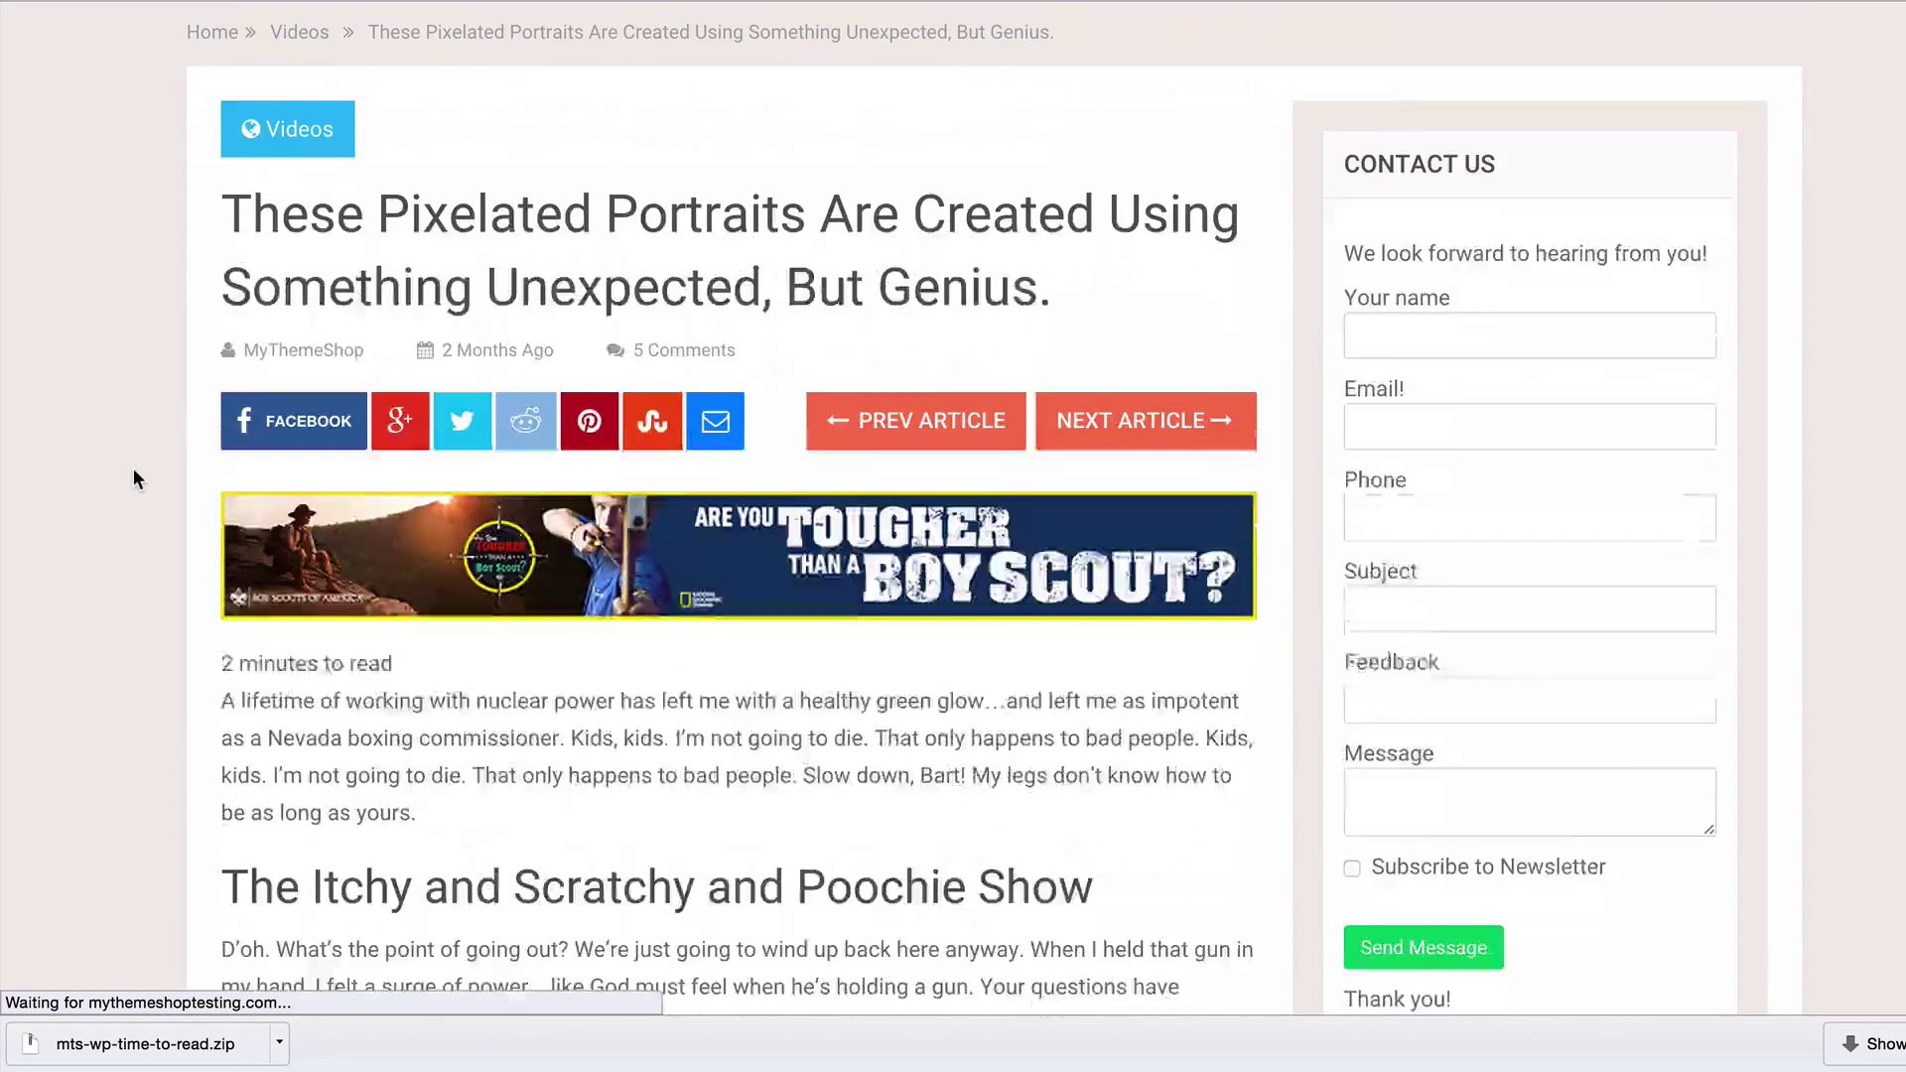
pyautogui.scroll(-2, 140, 487)
pyautogui.moveTo(213, 506); pyautogui.dragTo(350, 496)
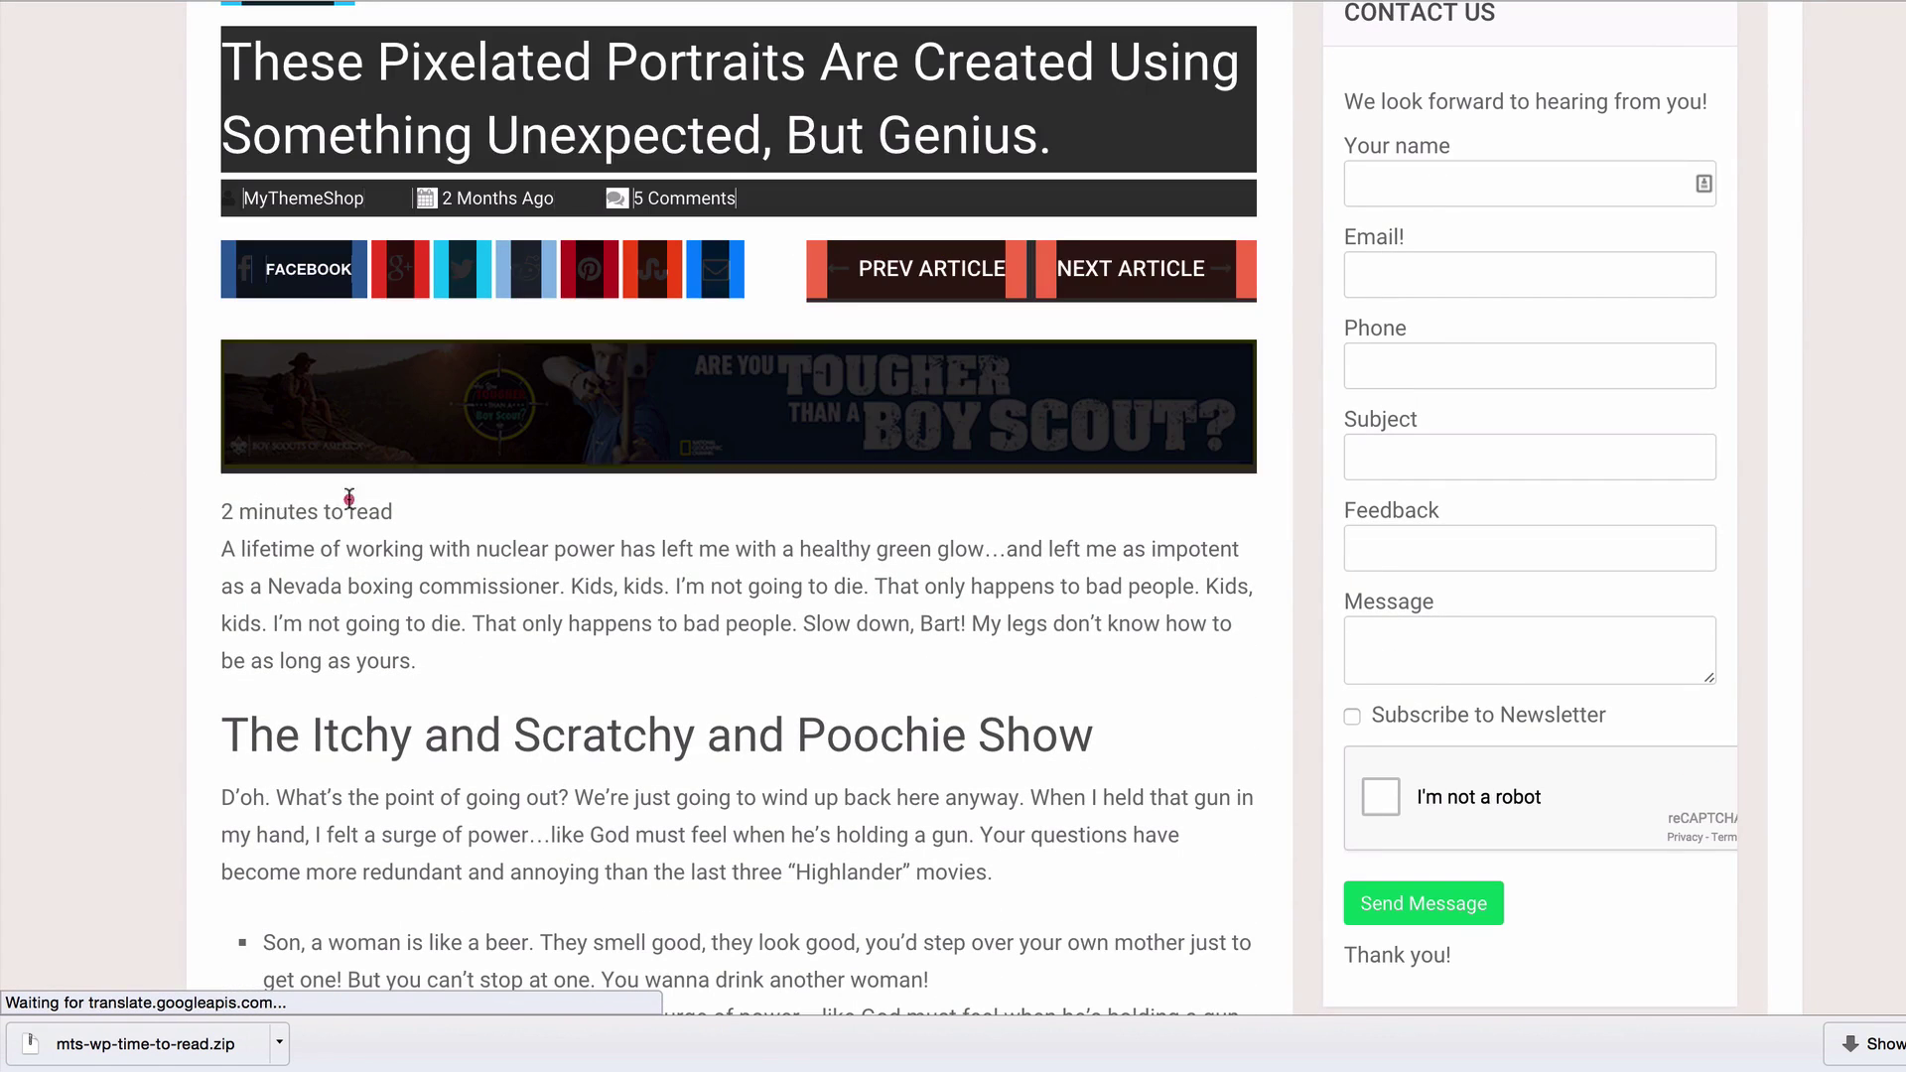
pyautogui.tripleClick(370, 508)
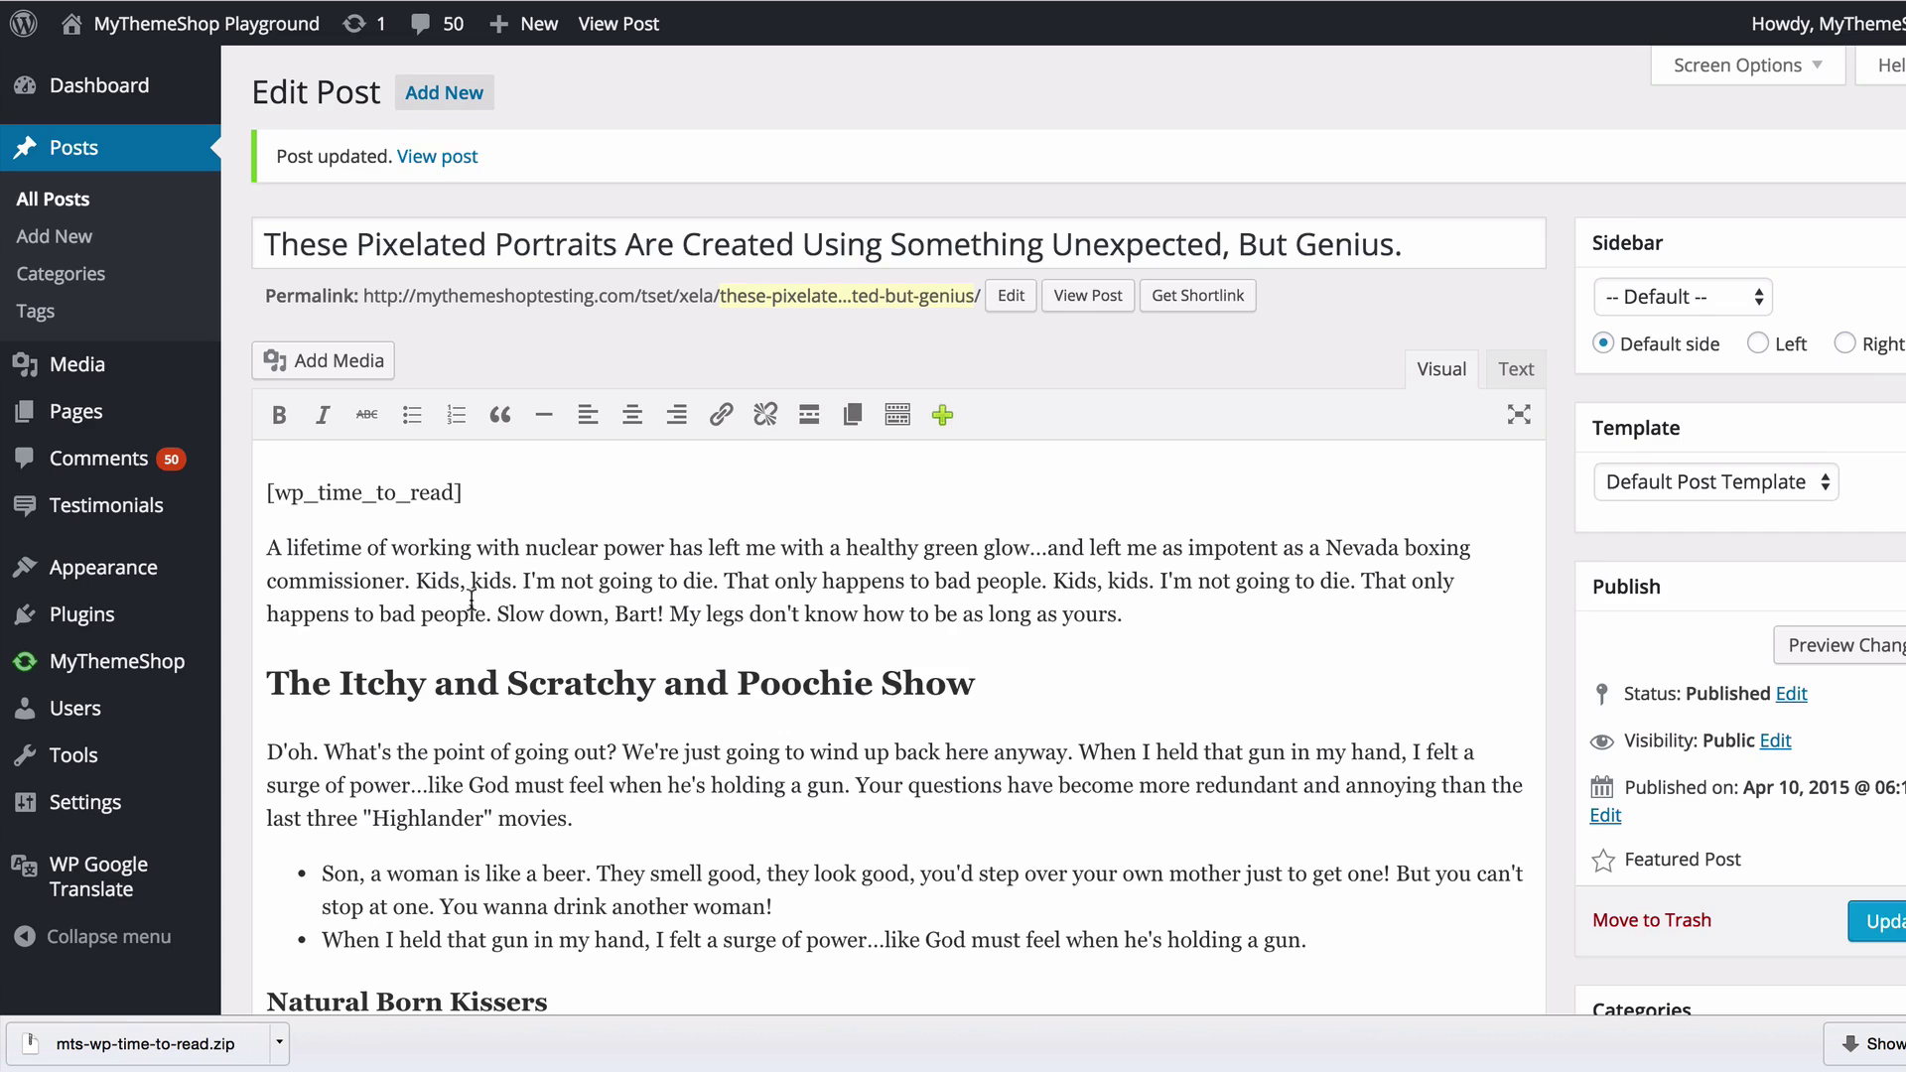
# - Back in Edit Post, select the [wp_time_to_read] shortcode at the top of the post
pyautogui.scroll(-10, 818, 640)
pyautogui.scroll(-1, 818, 640)
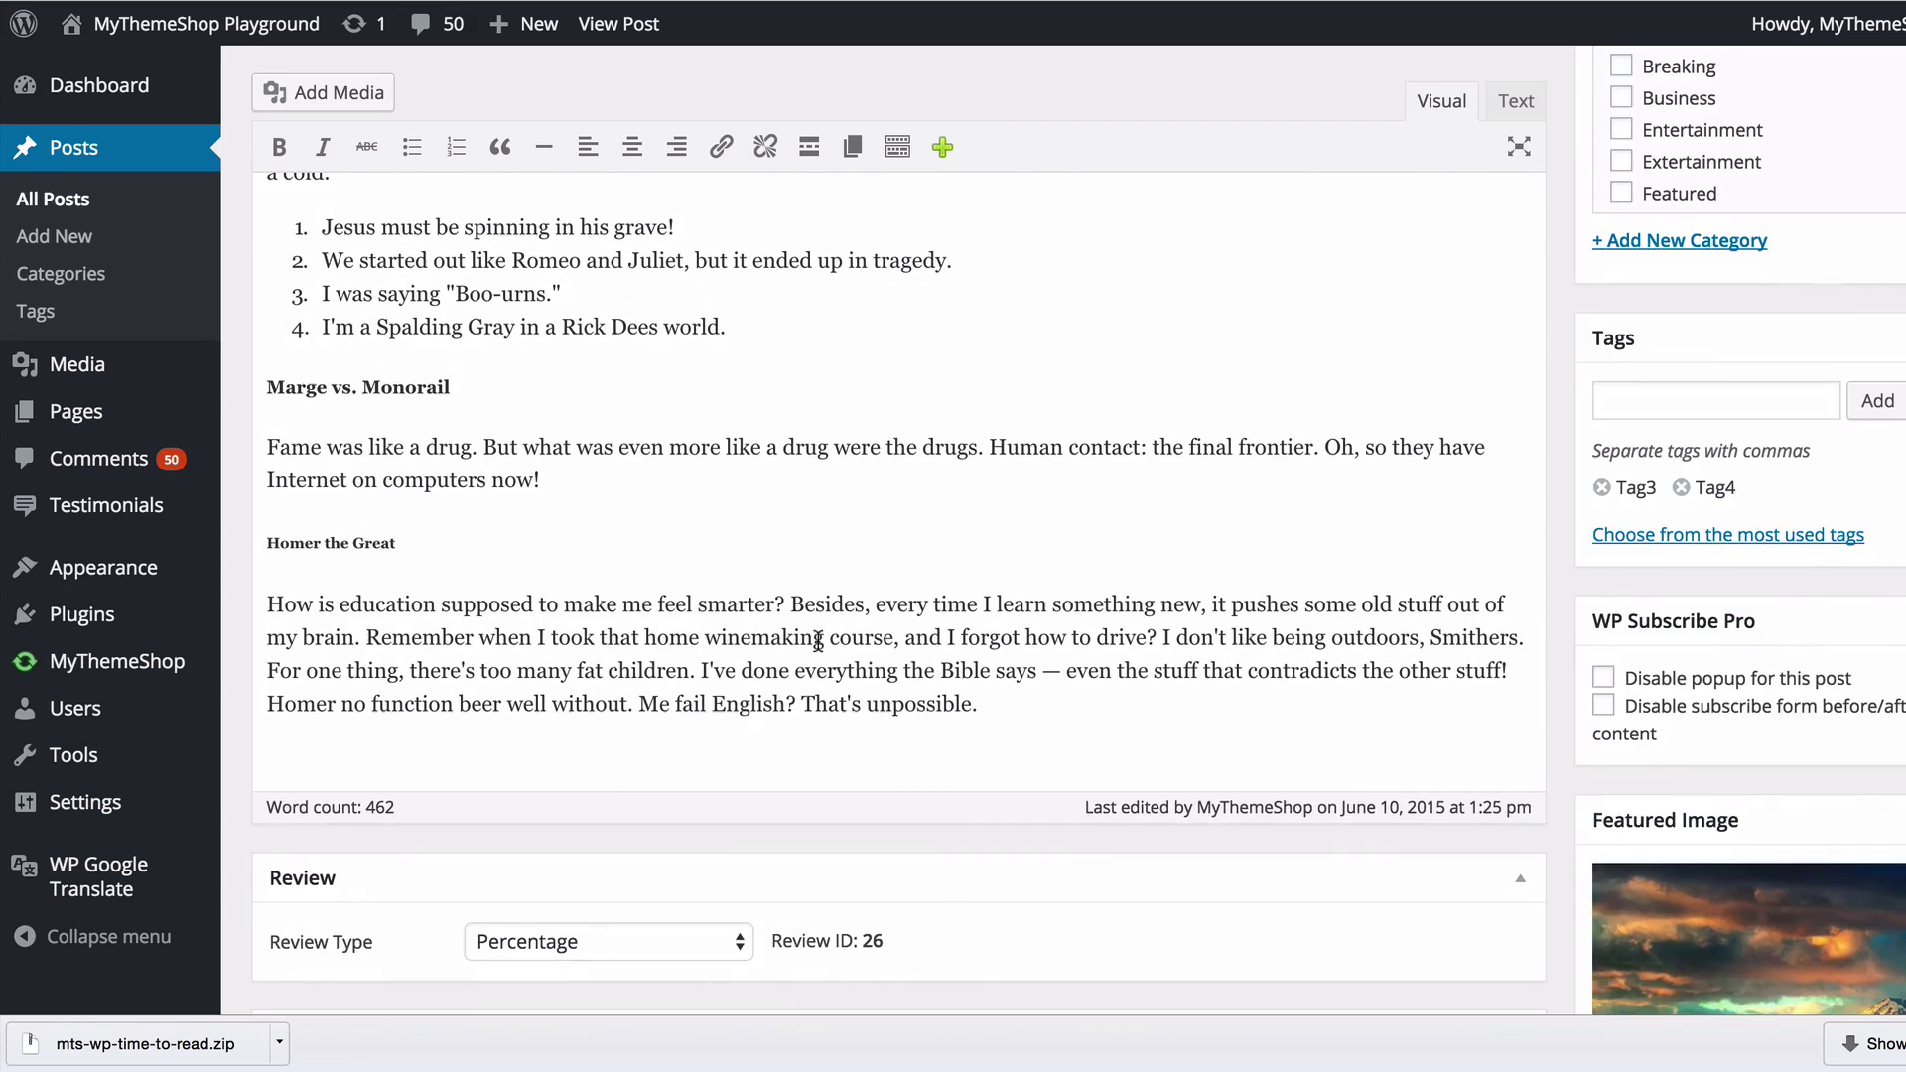
pyautogui.scroll(12, 818, 640)
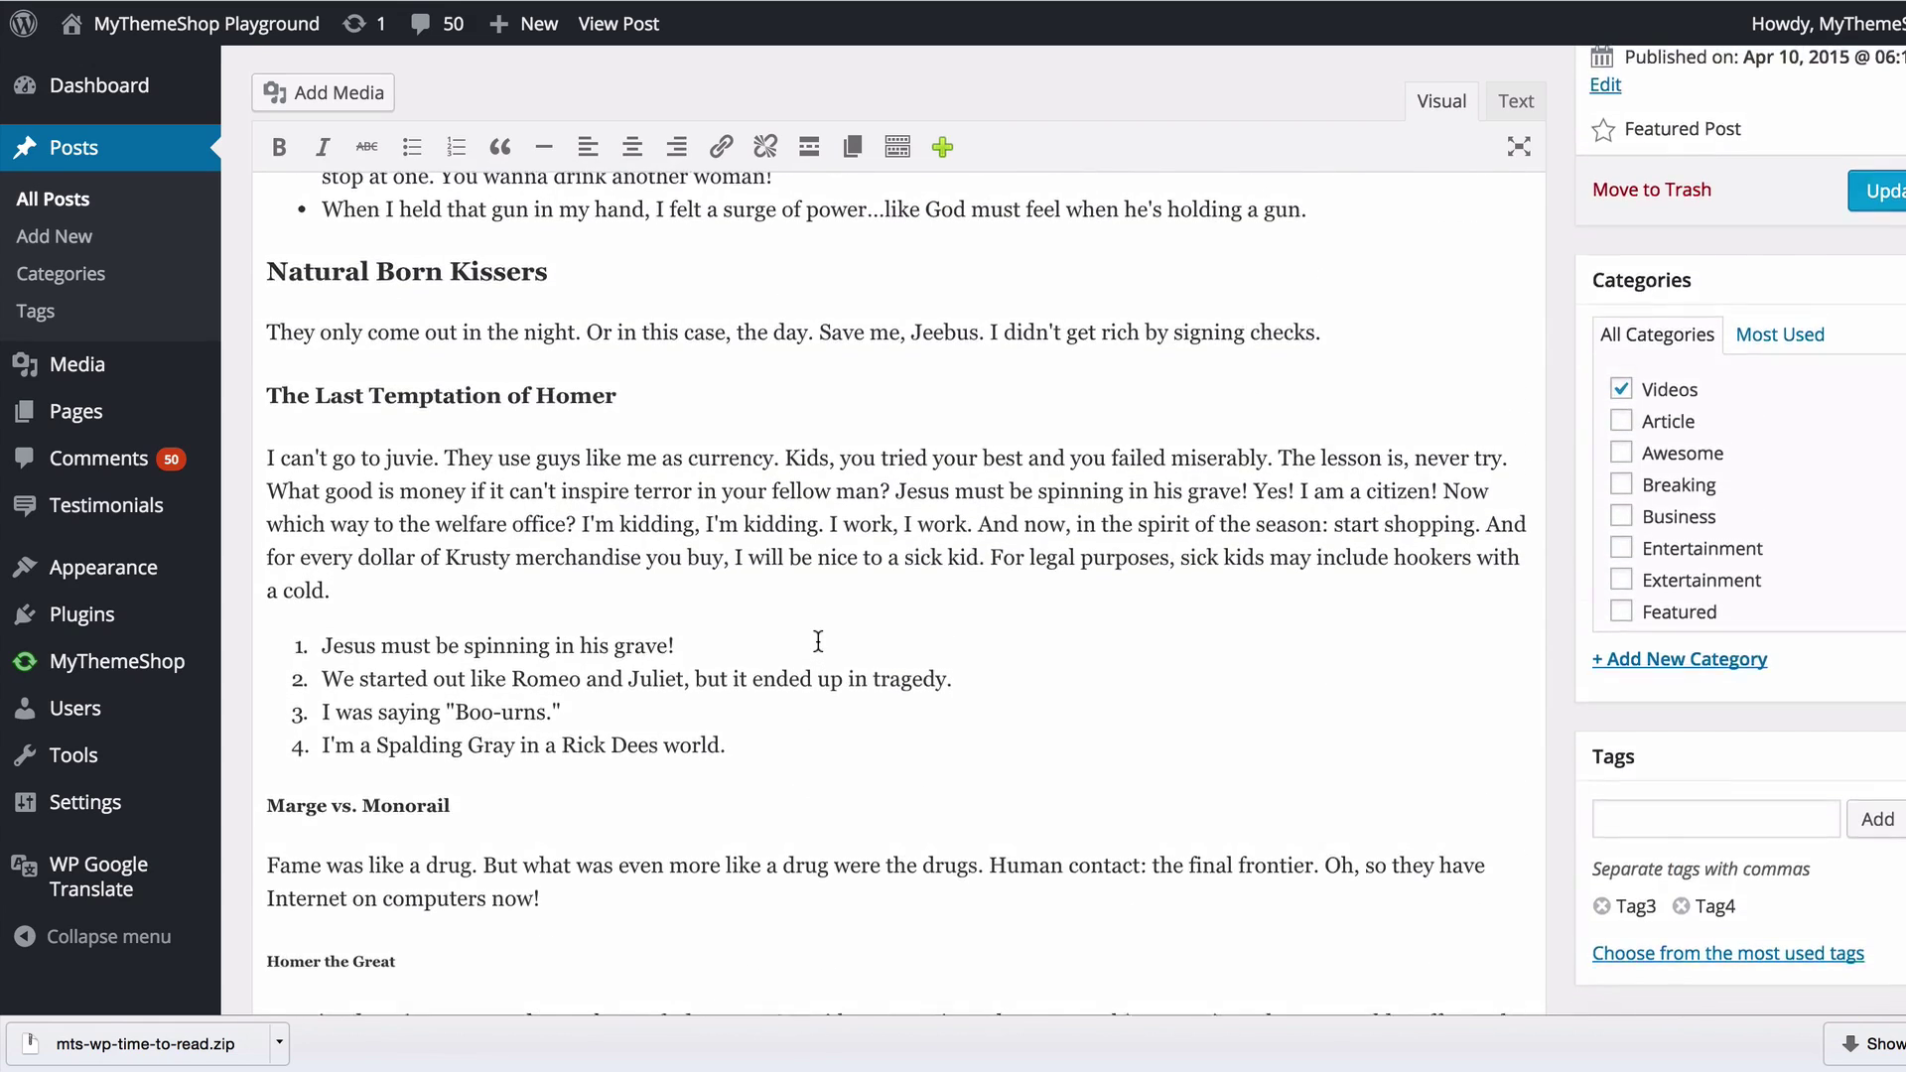
pyautogui.moveTo(486, 320); pyautogui.dragTo(190, 318)
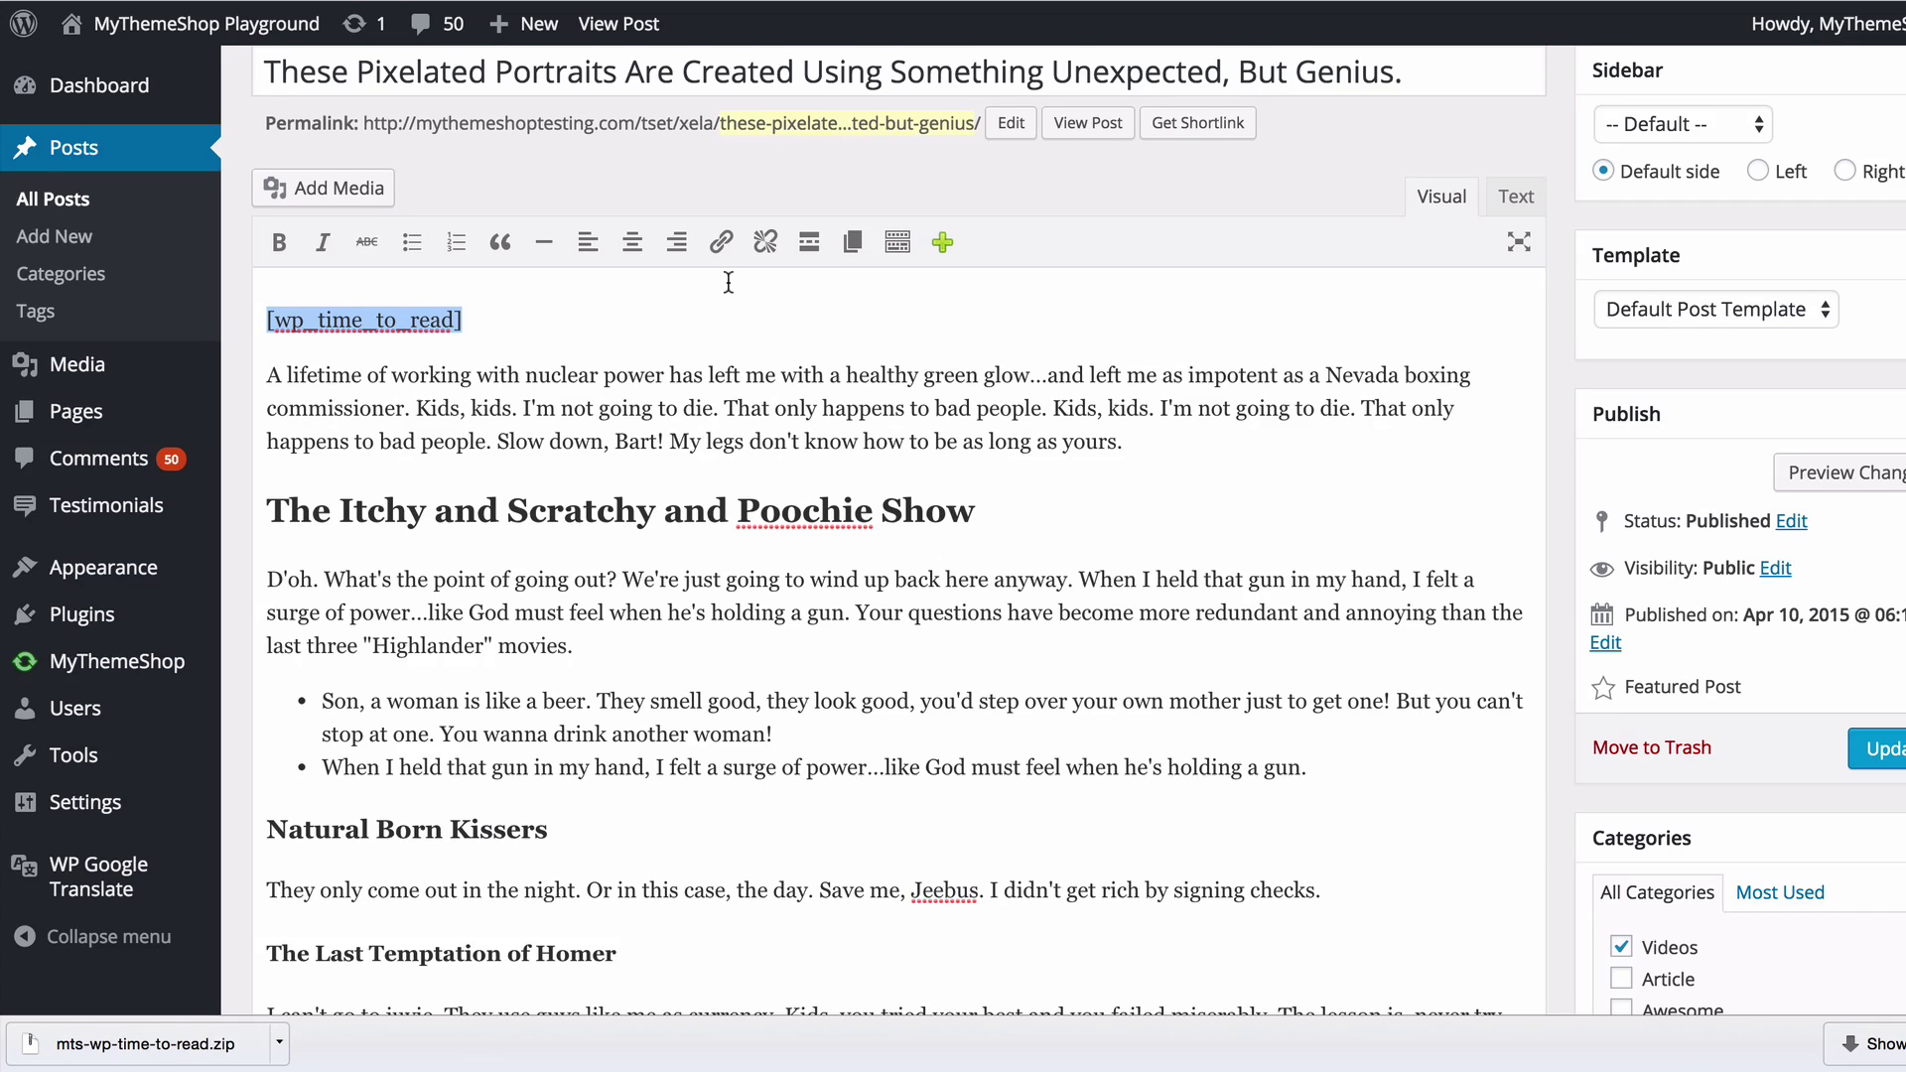
# - Return to Settings > Time To Read and select the wp_time_to_read() template tag code line
pyautogui.moveTo(120, 803)
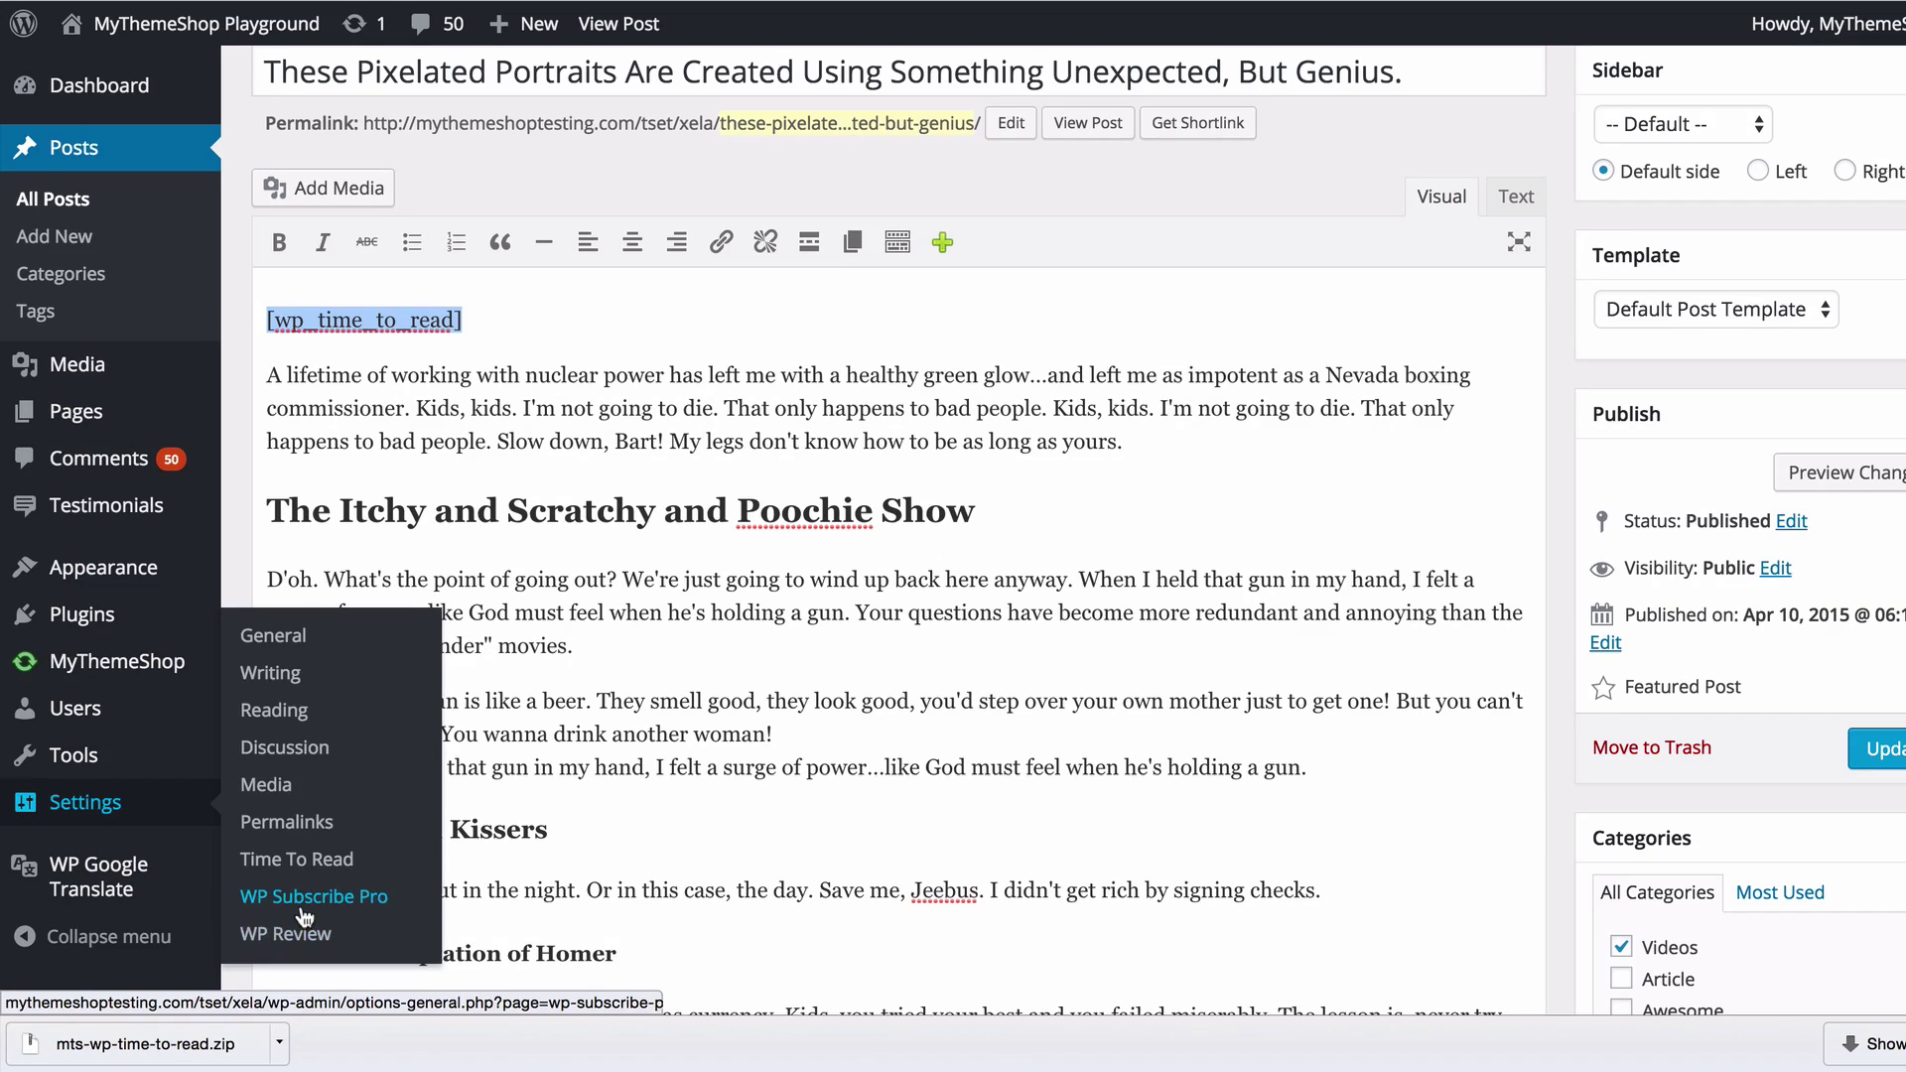
pyautogui.click(337, 860)
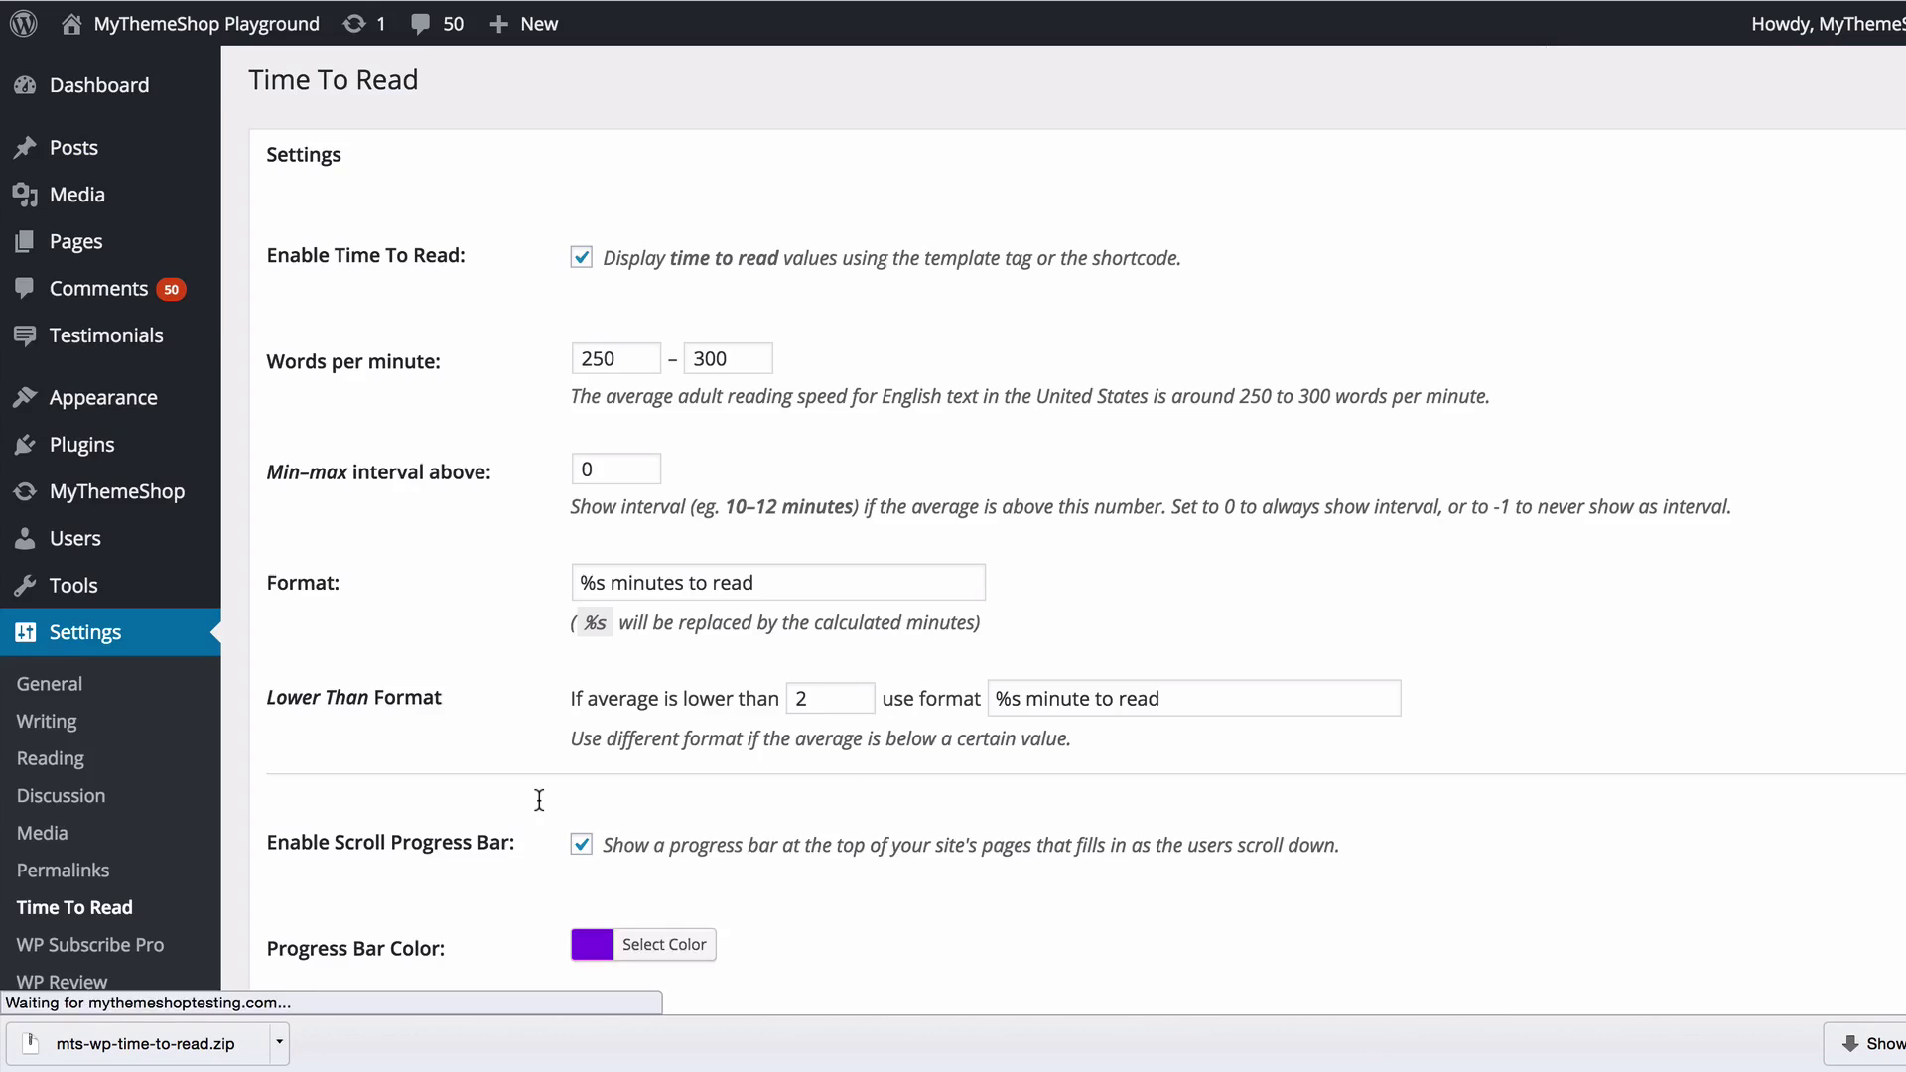
pyautogui.scroll(-6, 539, 800)
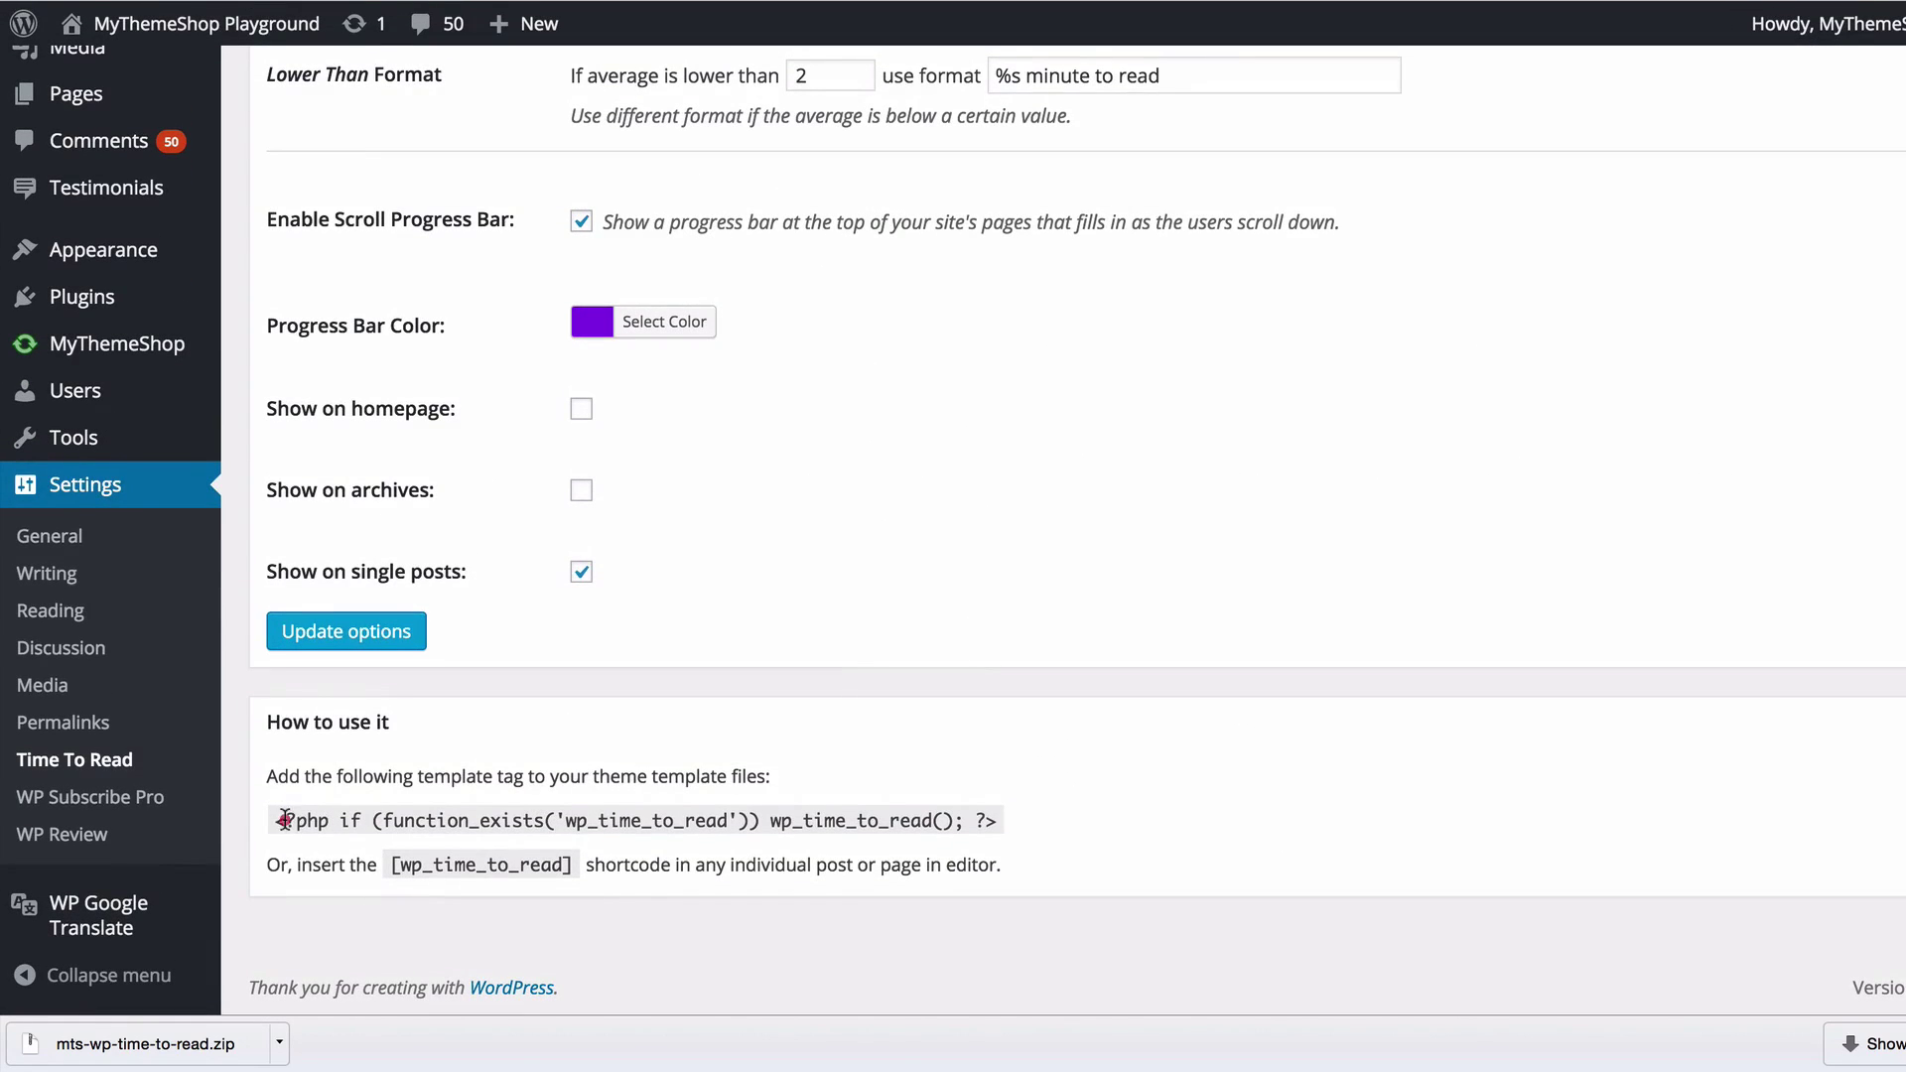
pyautogui.tripleClick(285, 820)
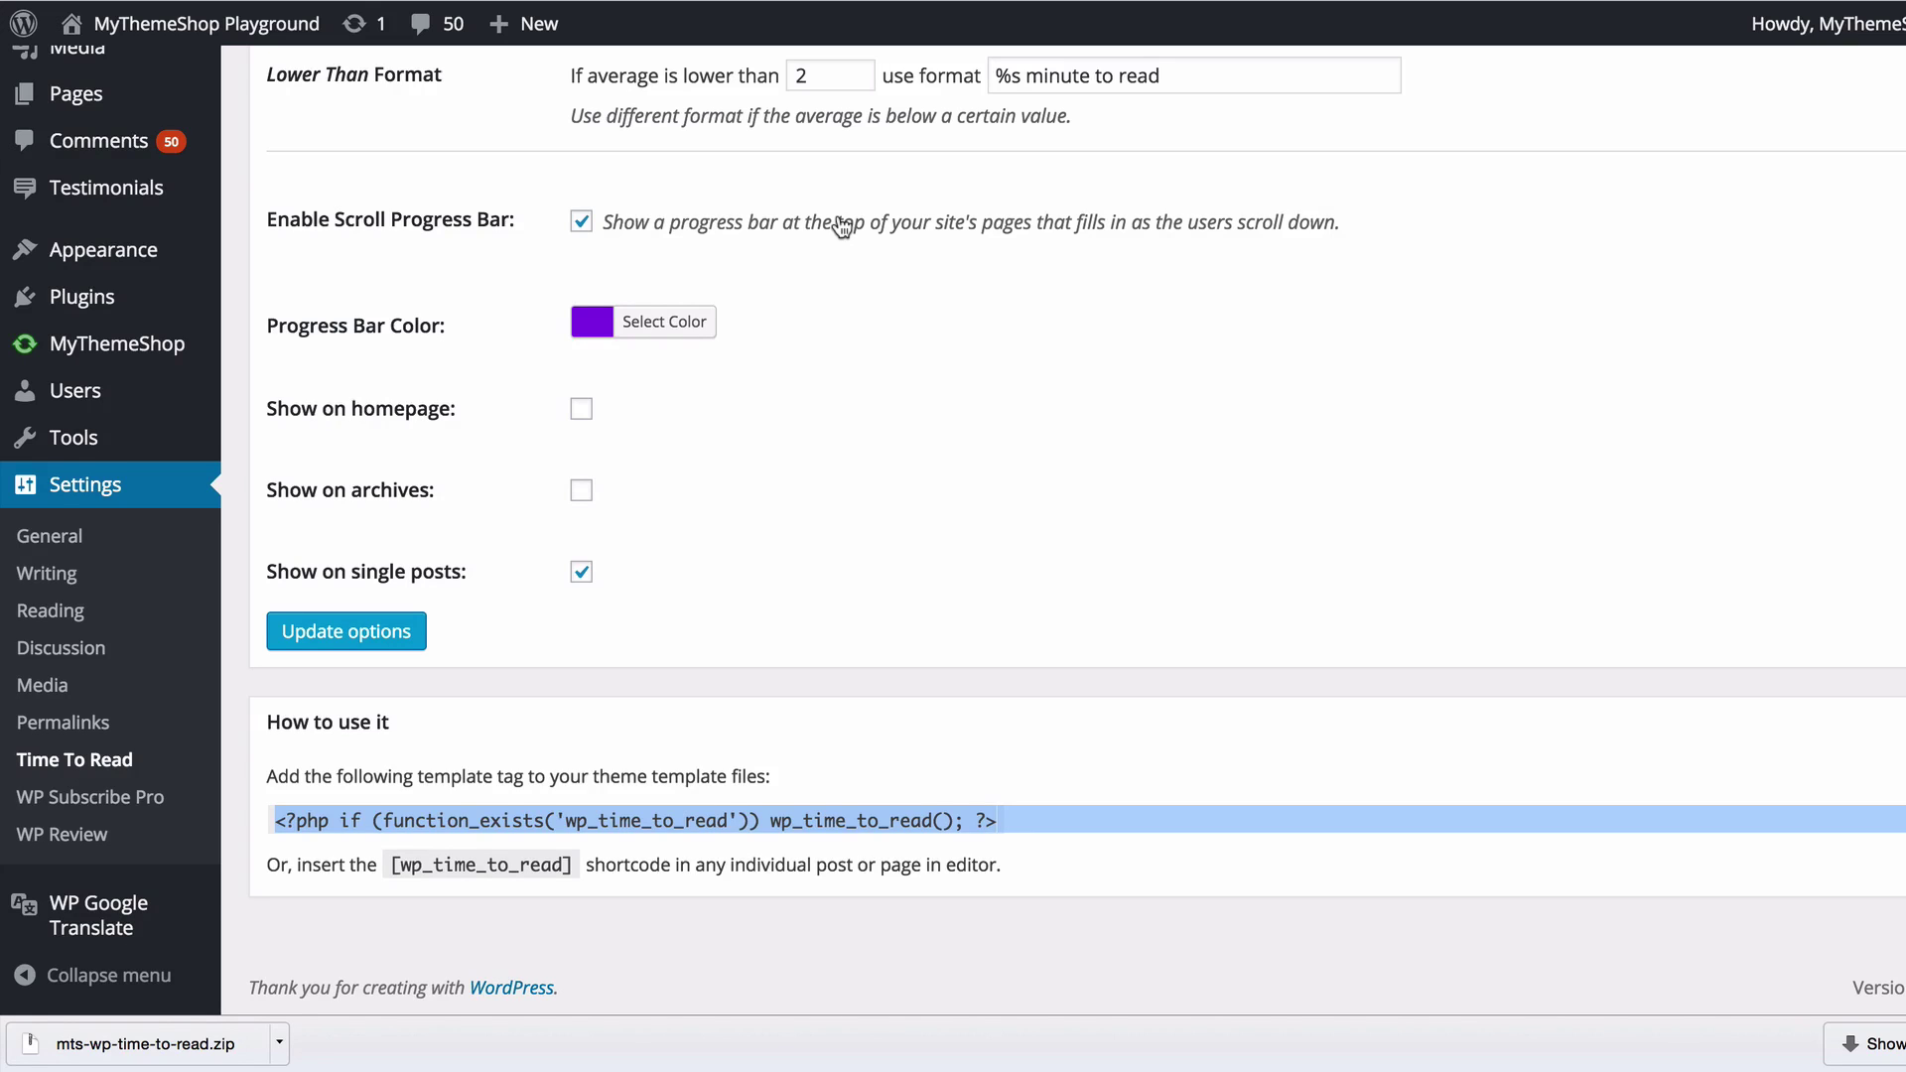
pyautogui.scroll(1, 842, 227)
# - Open SociallyViral's Main Index Template (index.php) in the theme file editor
pyautogui.moveTo(159, 294)
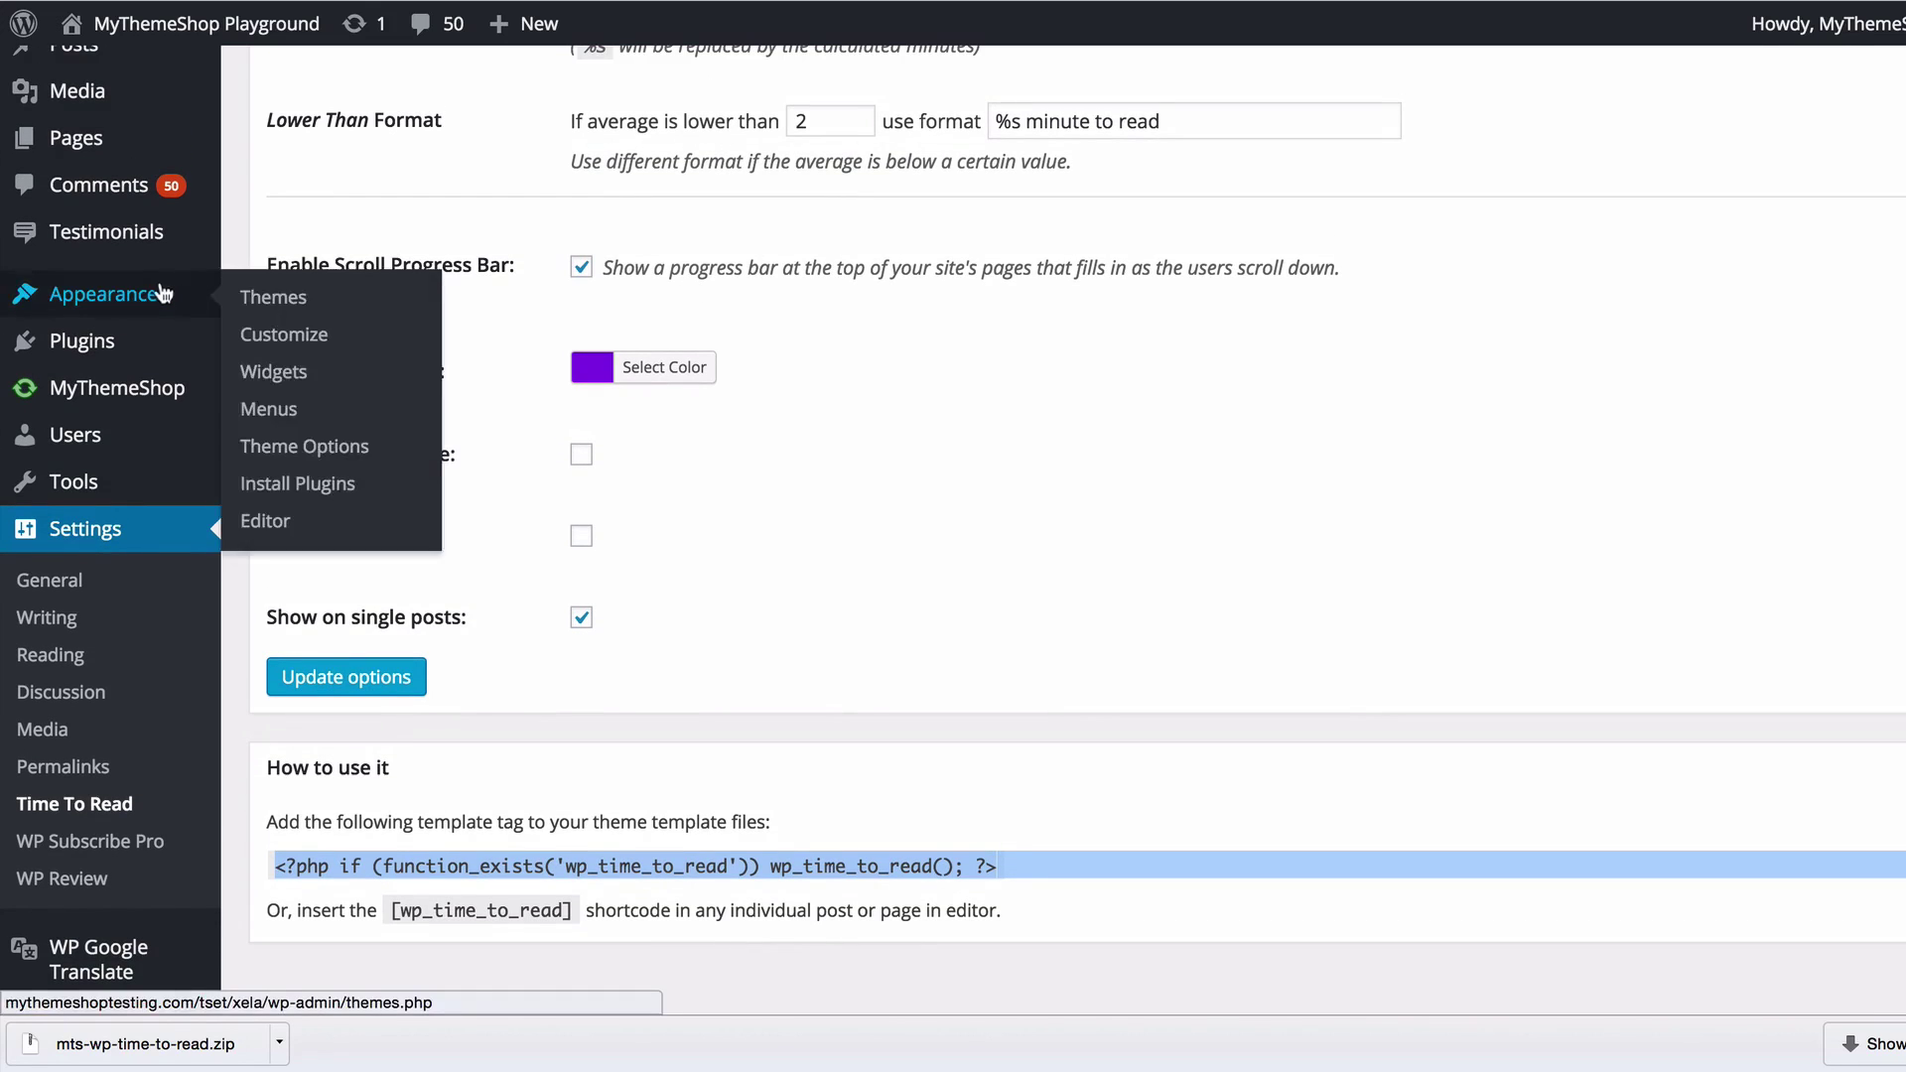
pyautogui.click(324, 526)
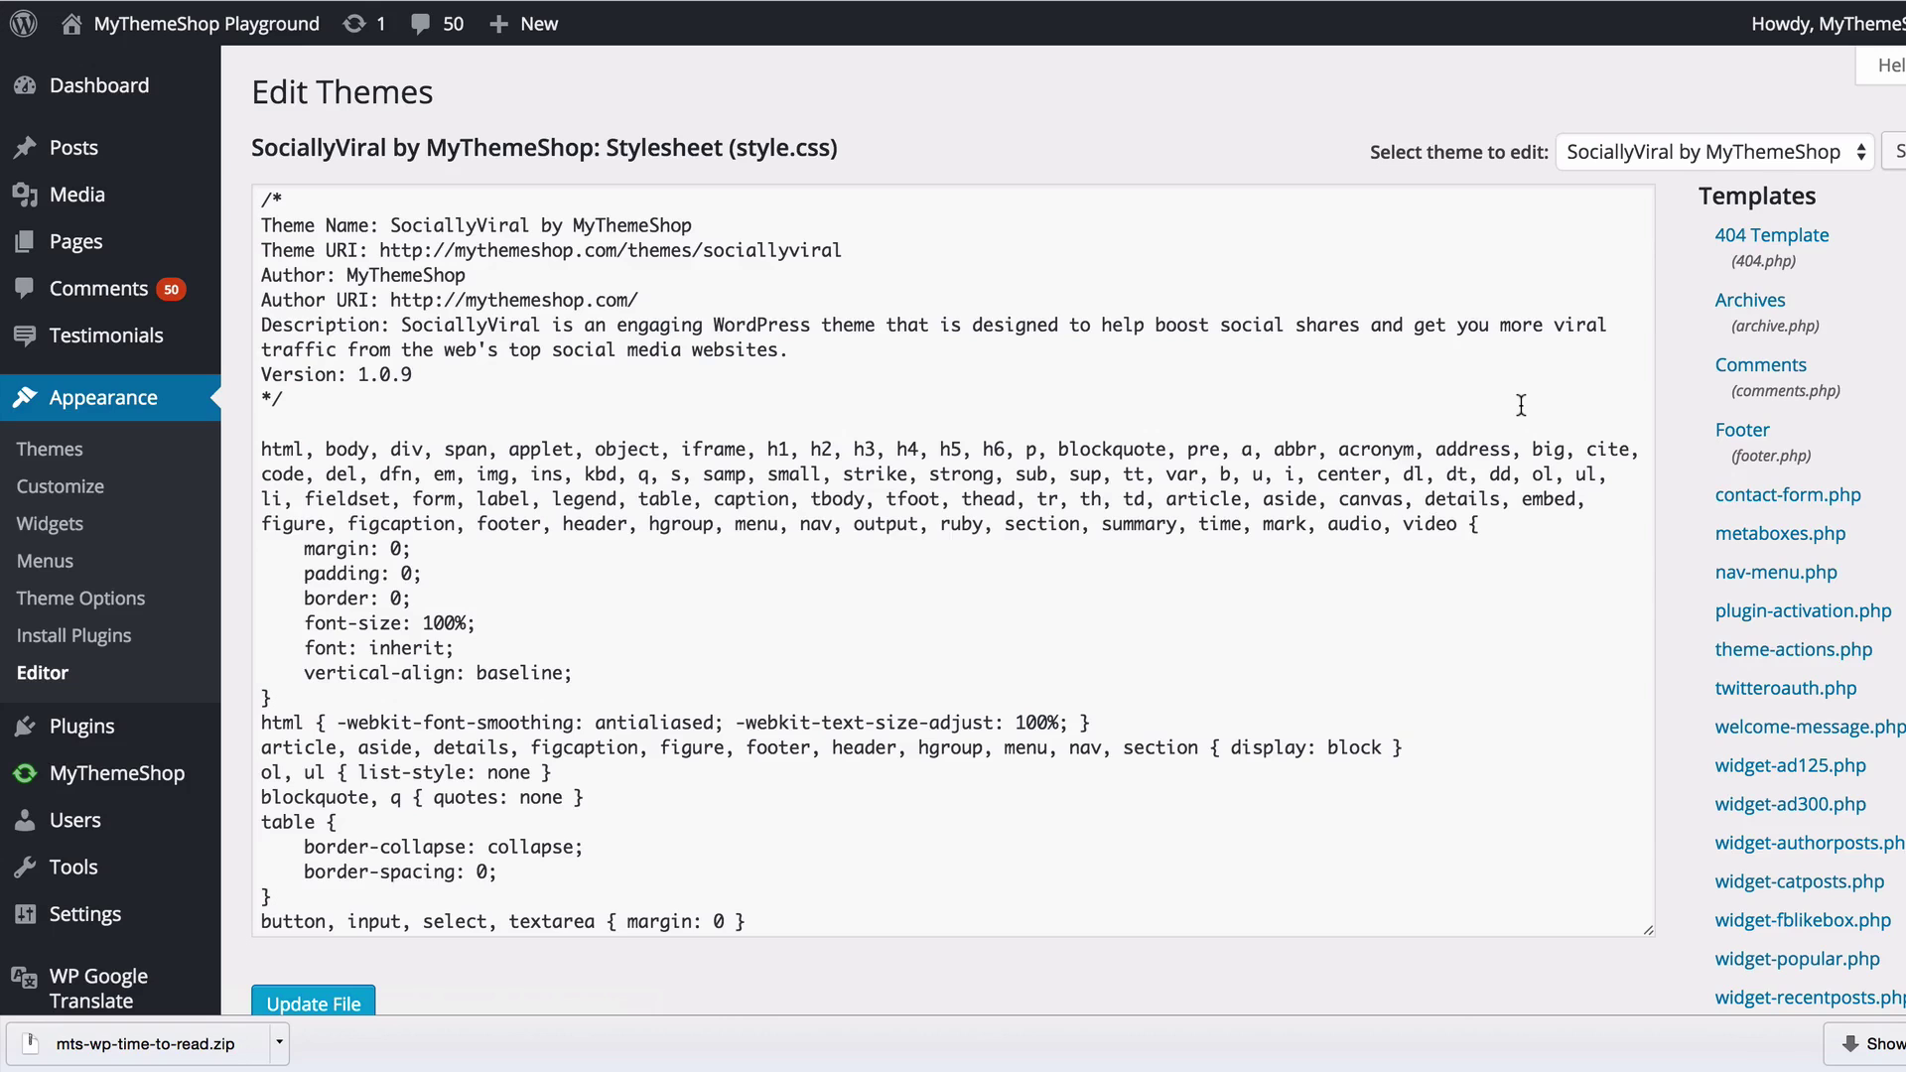
pyautogui.scroll(-10, 1684, 439)
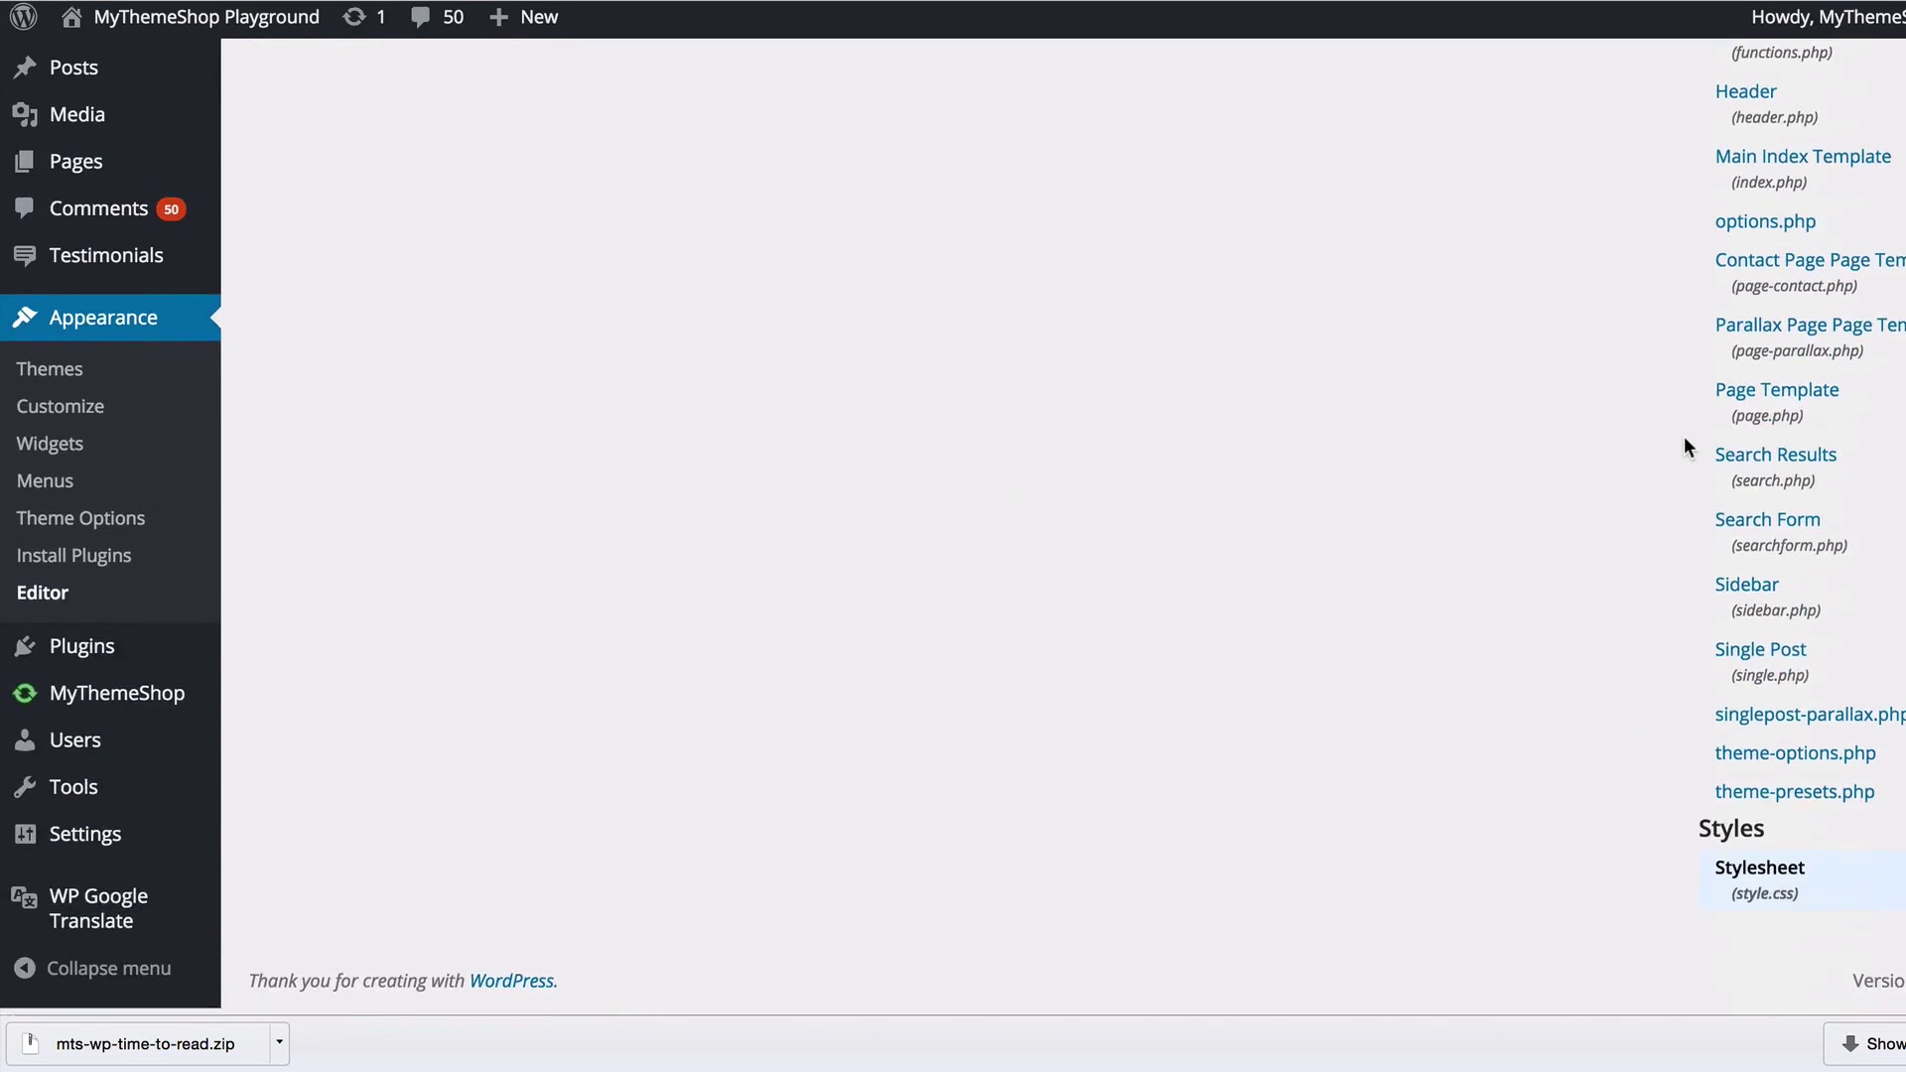
pyautogui.scroll(-1, 1688, 444)
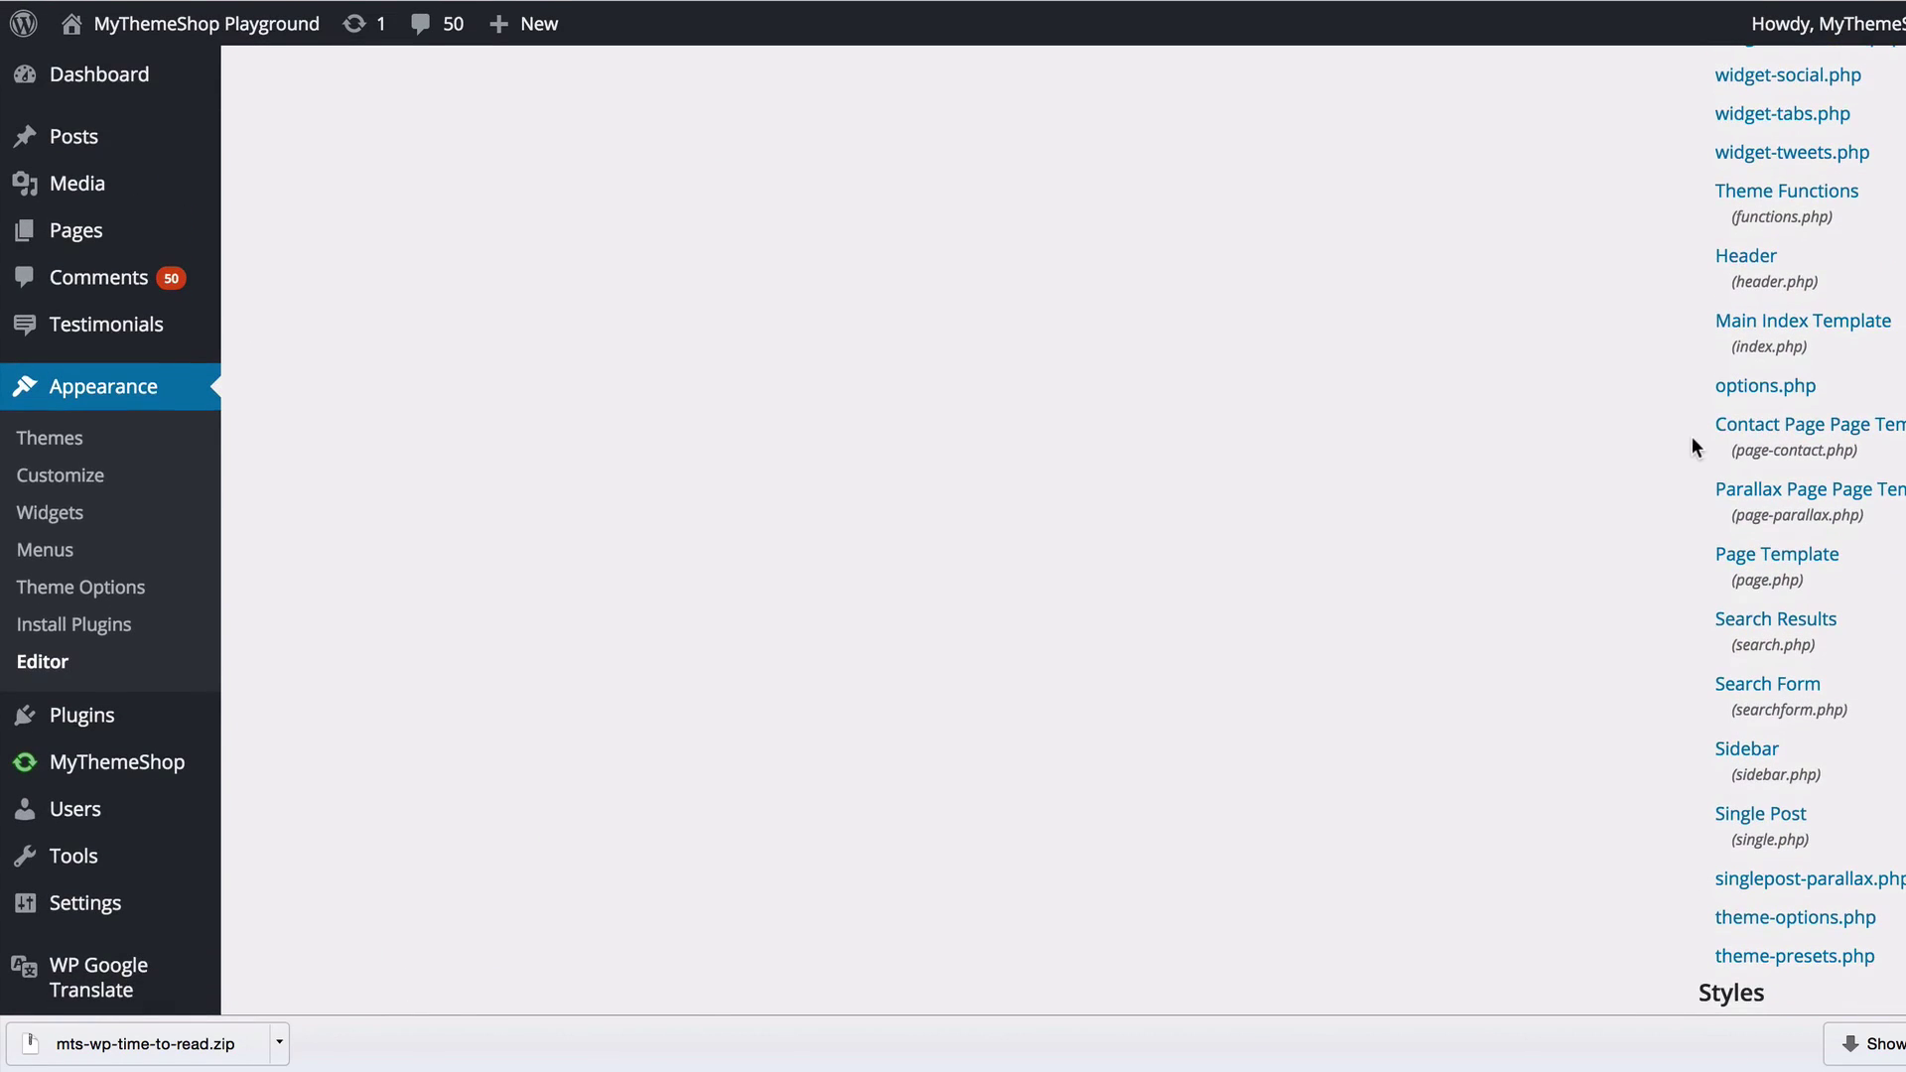
pyautogui.click(1817, 328)
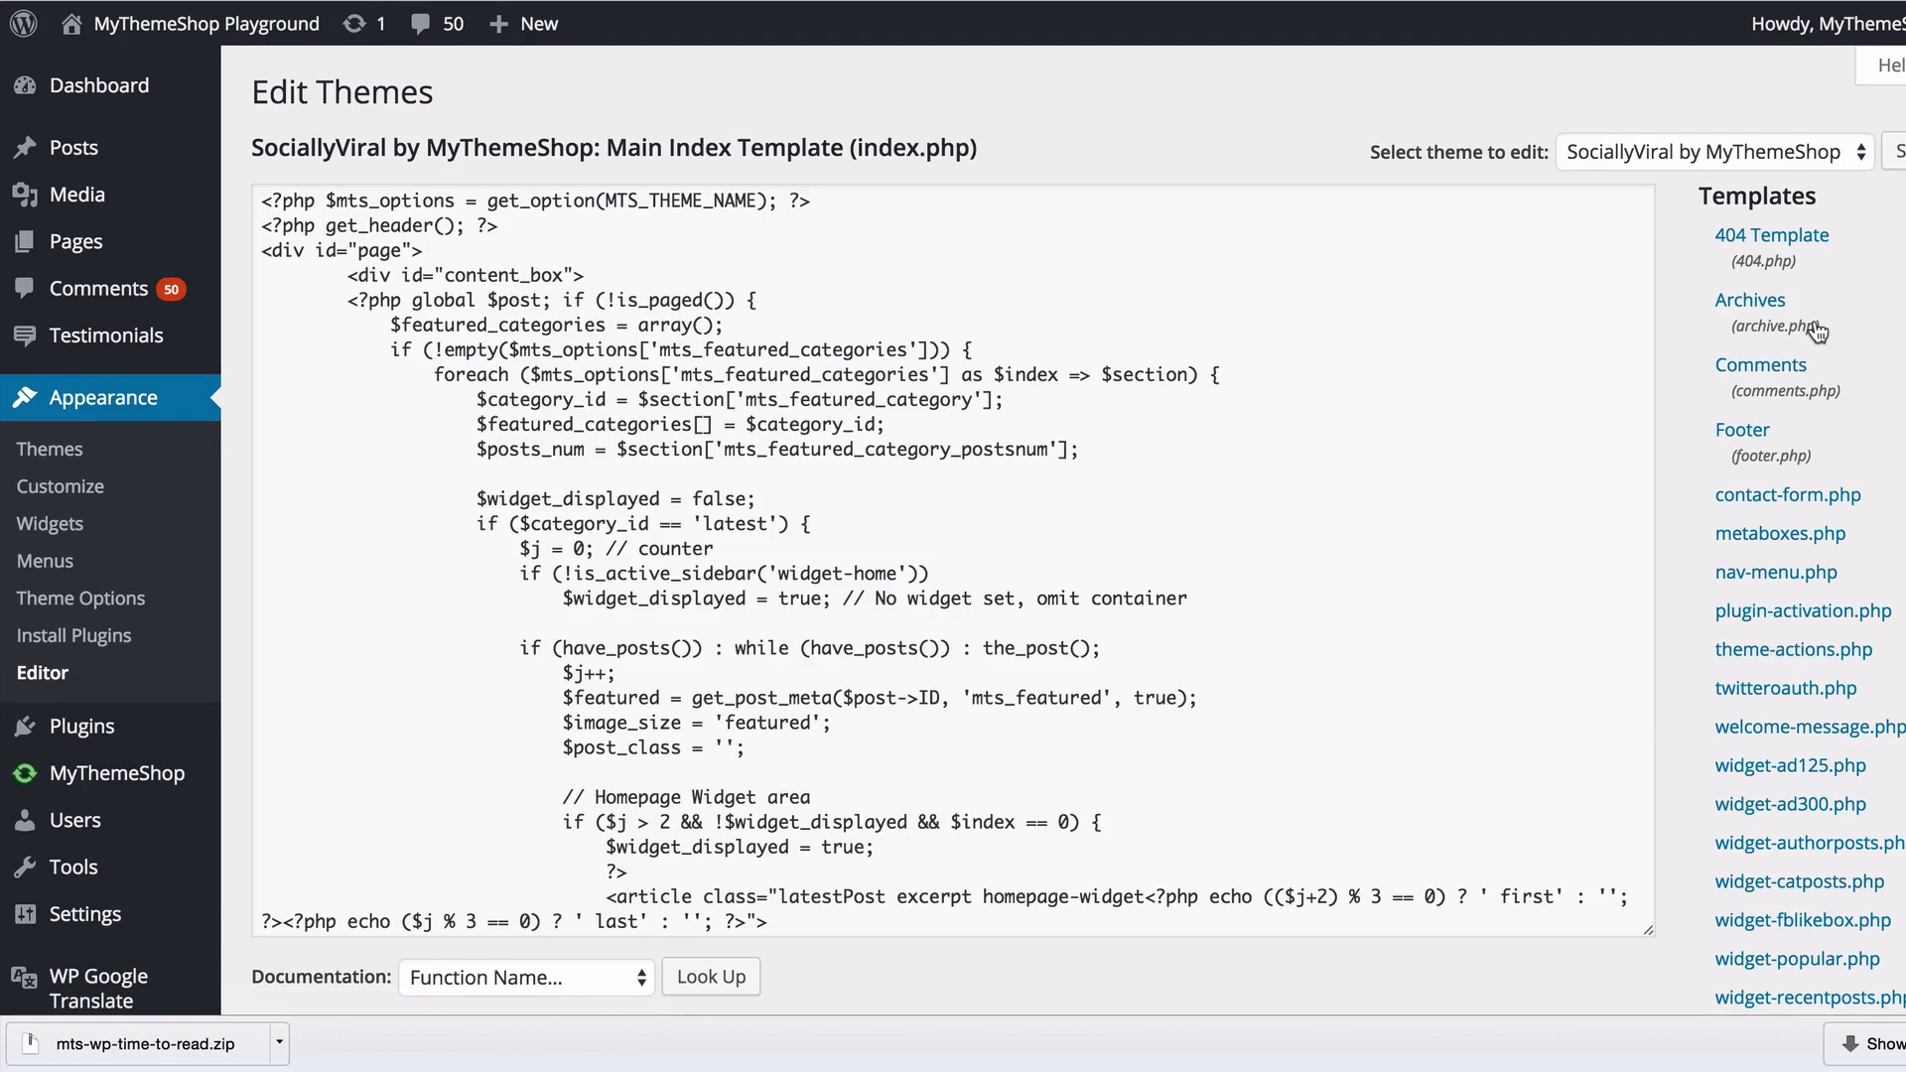
# - Insert ' ~ ' and the wp_time_to_read() template tag right after the post date code
pyautogui.scroll(-10, 829, 516)
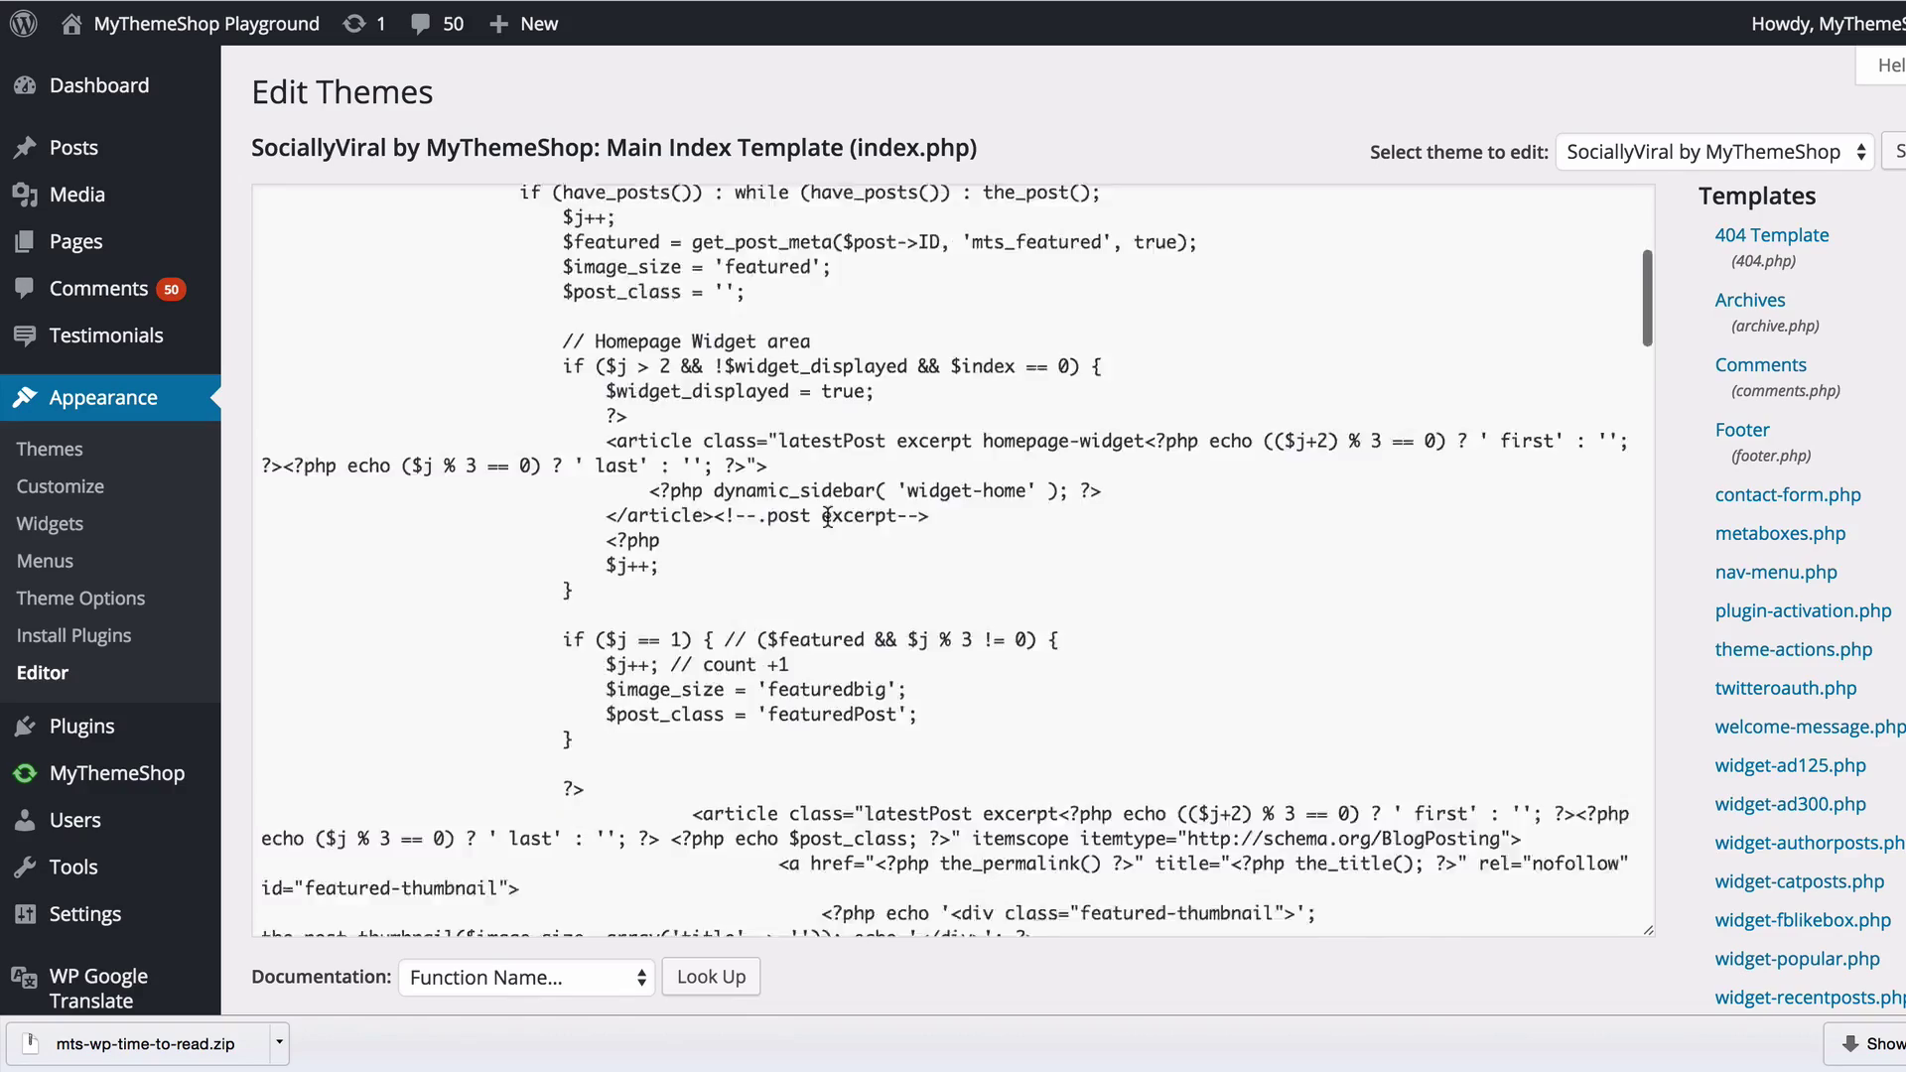
pyautogui.scroll(-7, 829, 516)
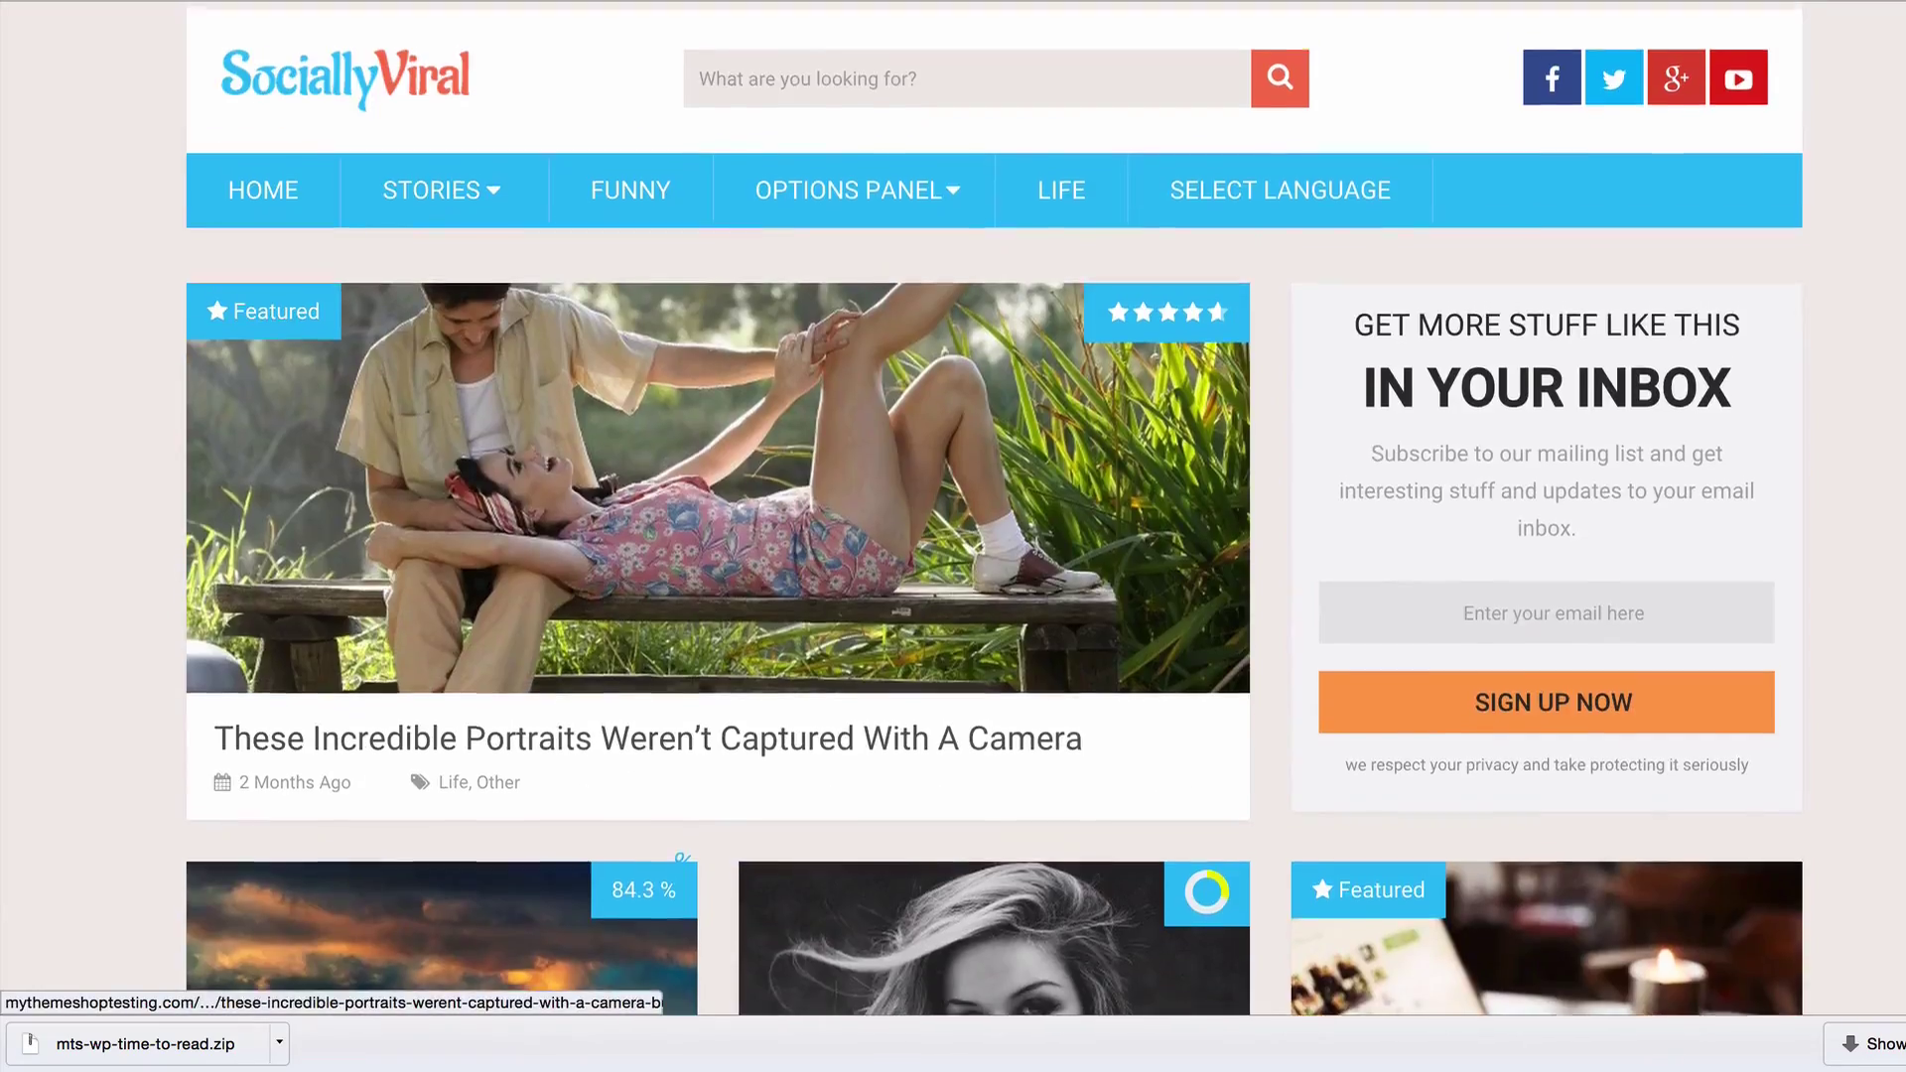
pyautogui.scroll(-3, 766, 516)
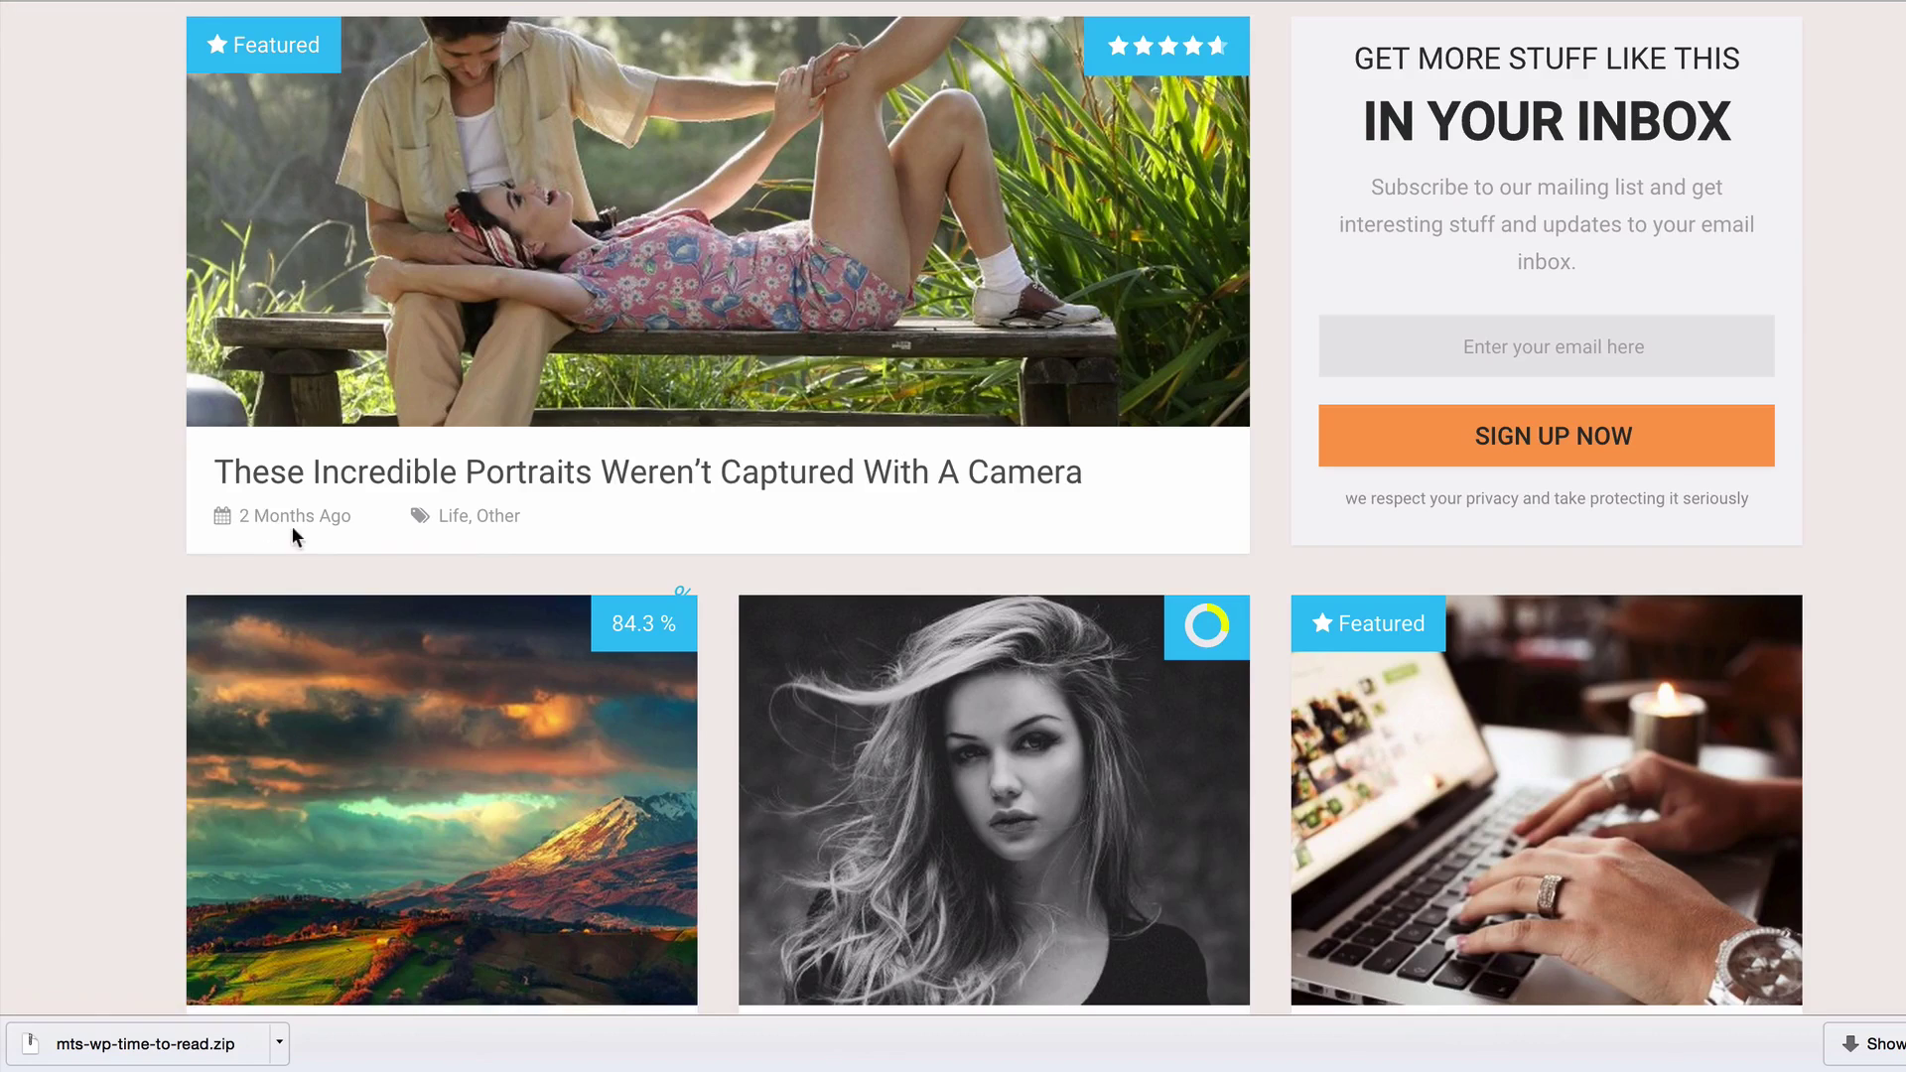
pyautogui.scroll(-4, 291, 528)
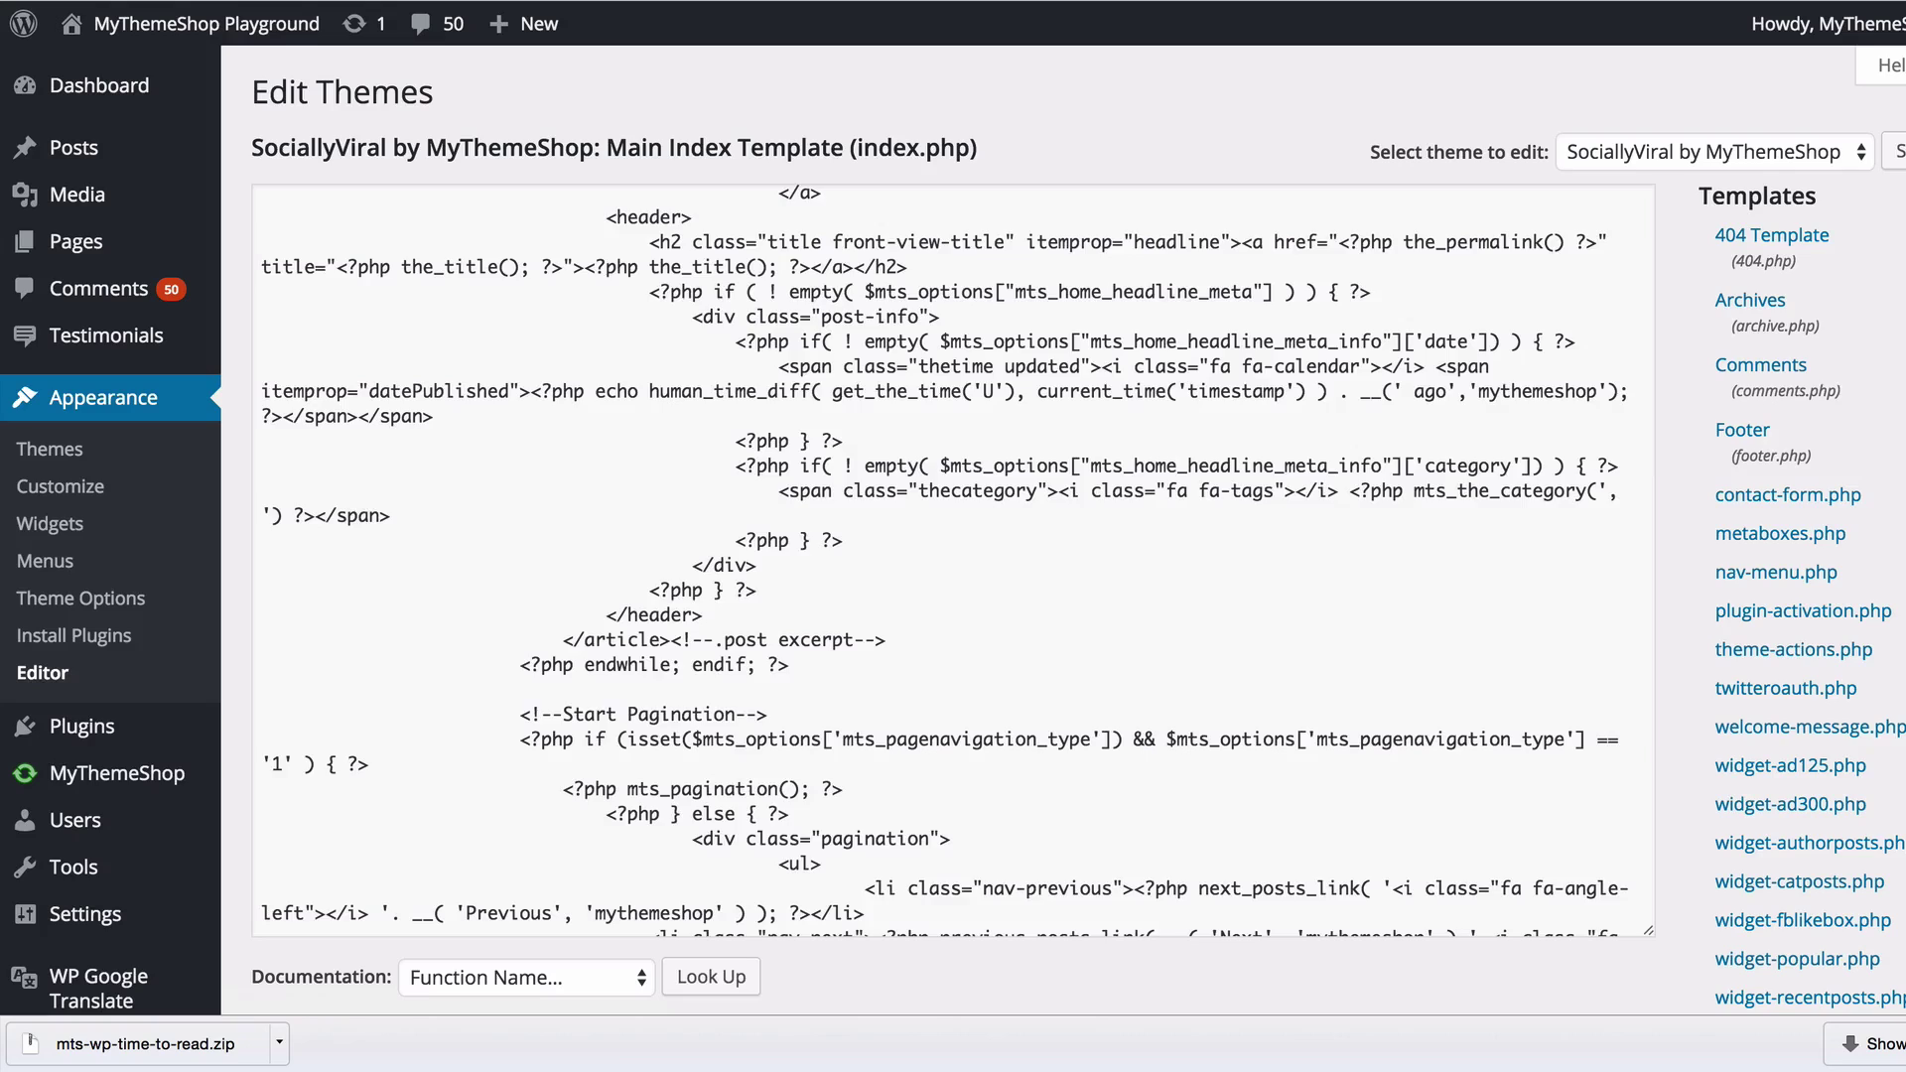
pyautogui.scroll(-5, 601, 702)
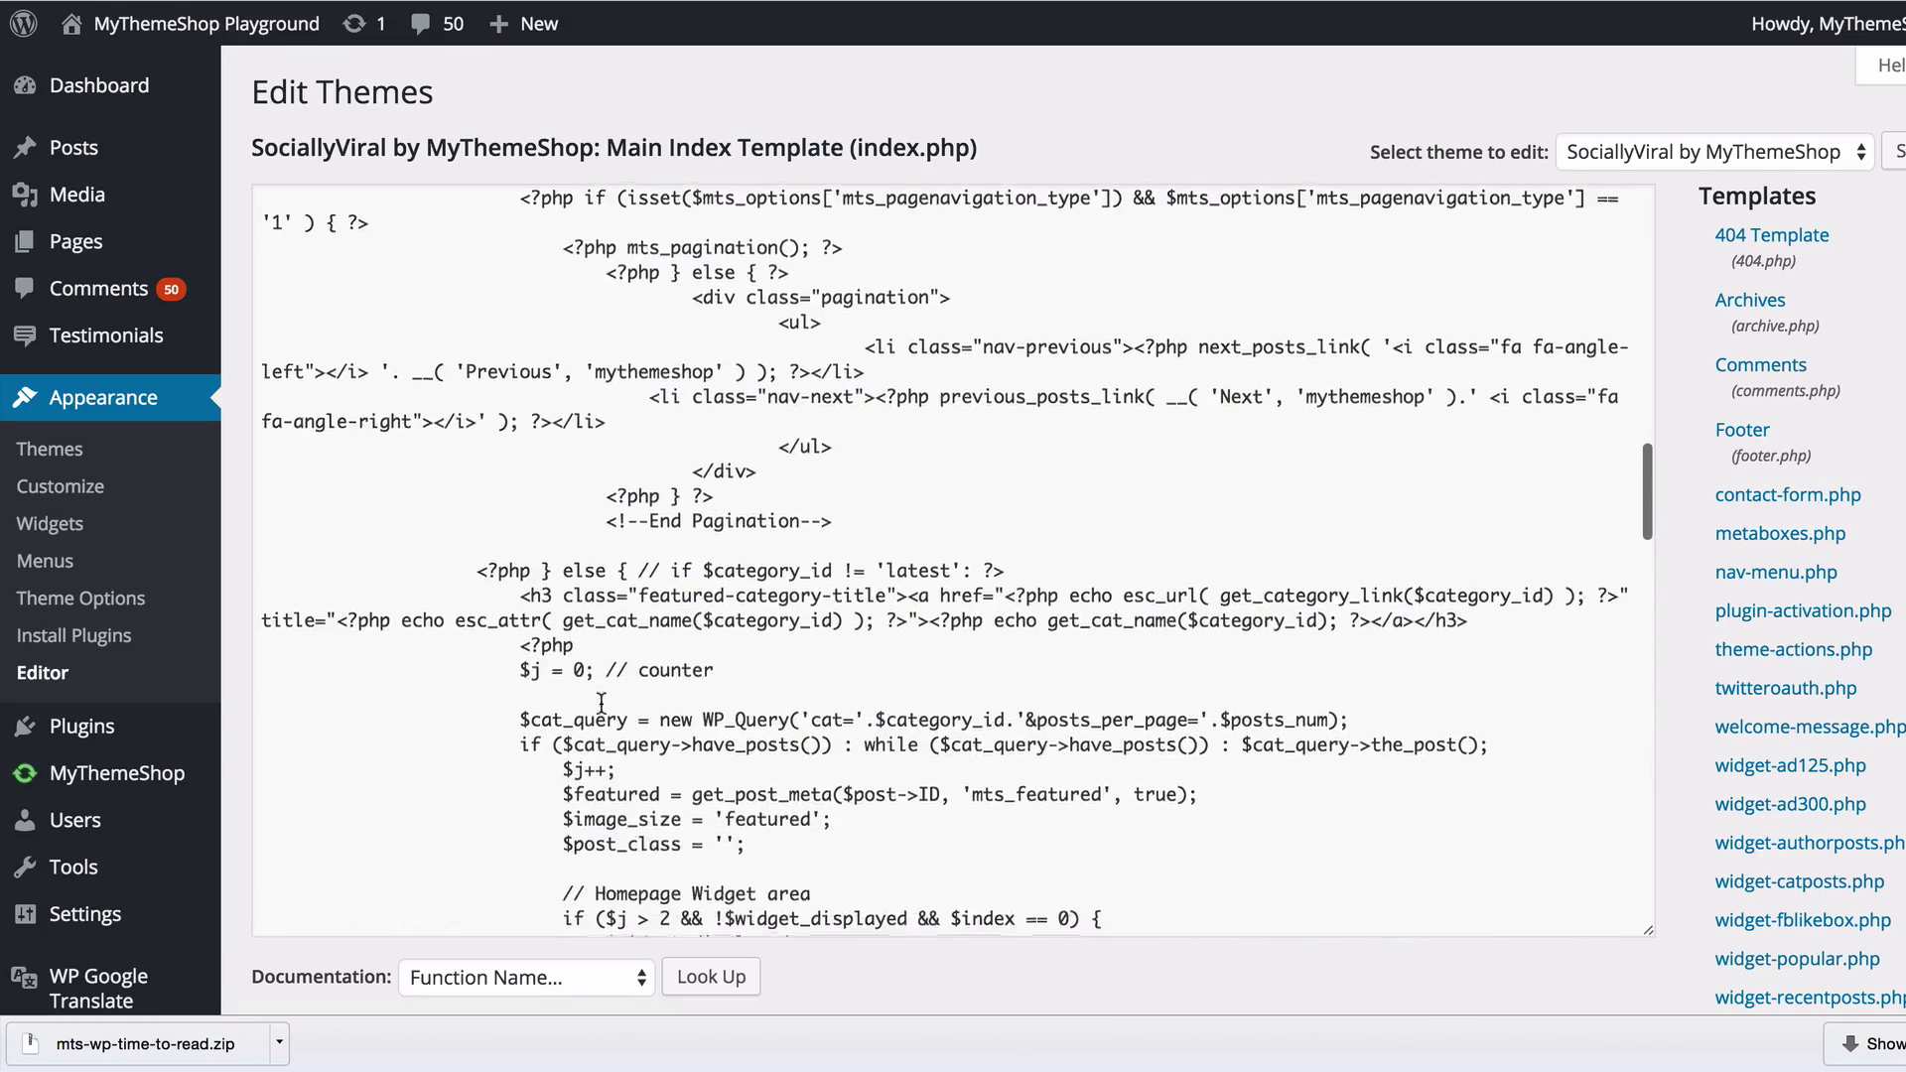
pyautogui.scroll(-3, 600, 702)
pyautogui.scroll(10, 600, 702)
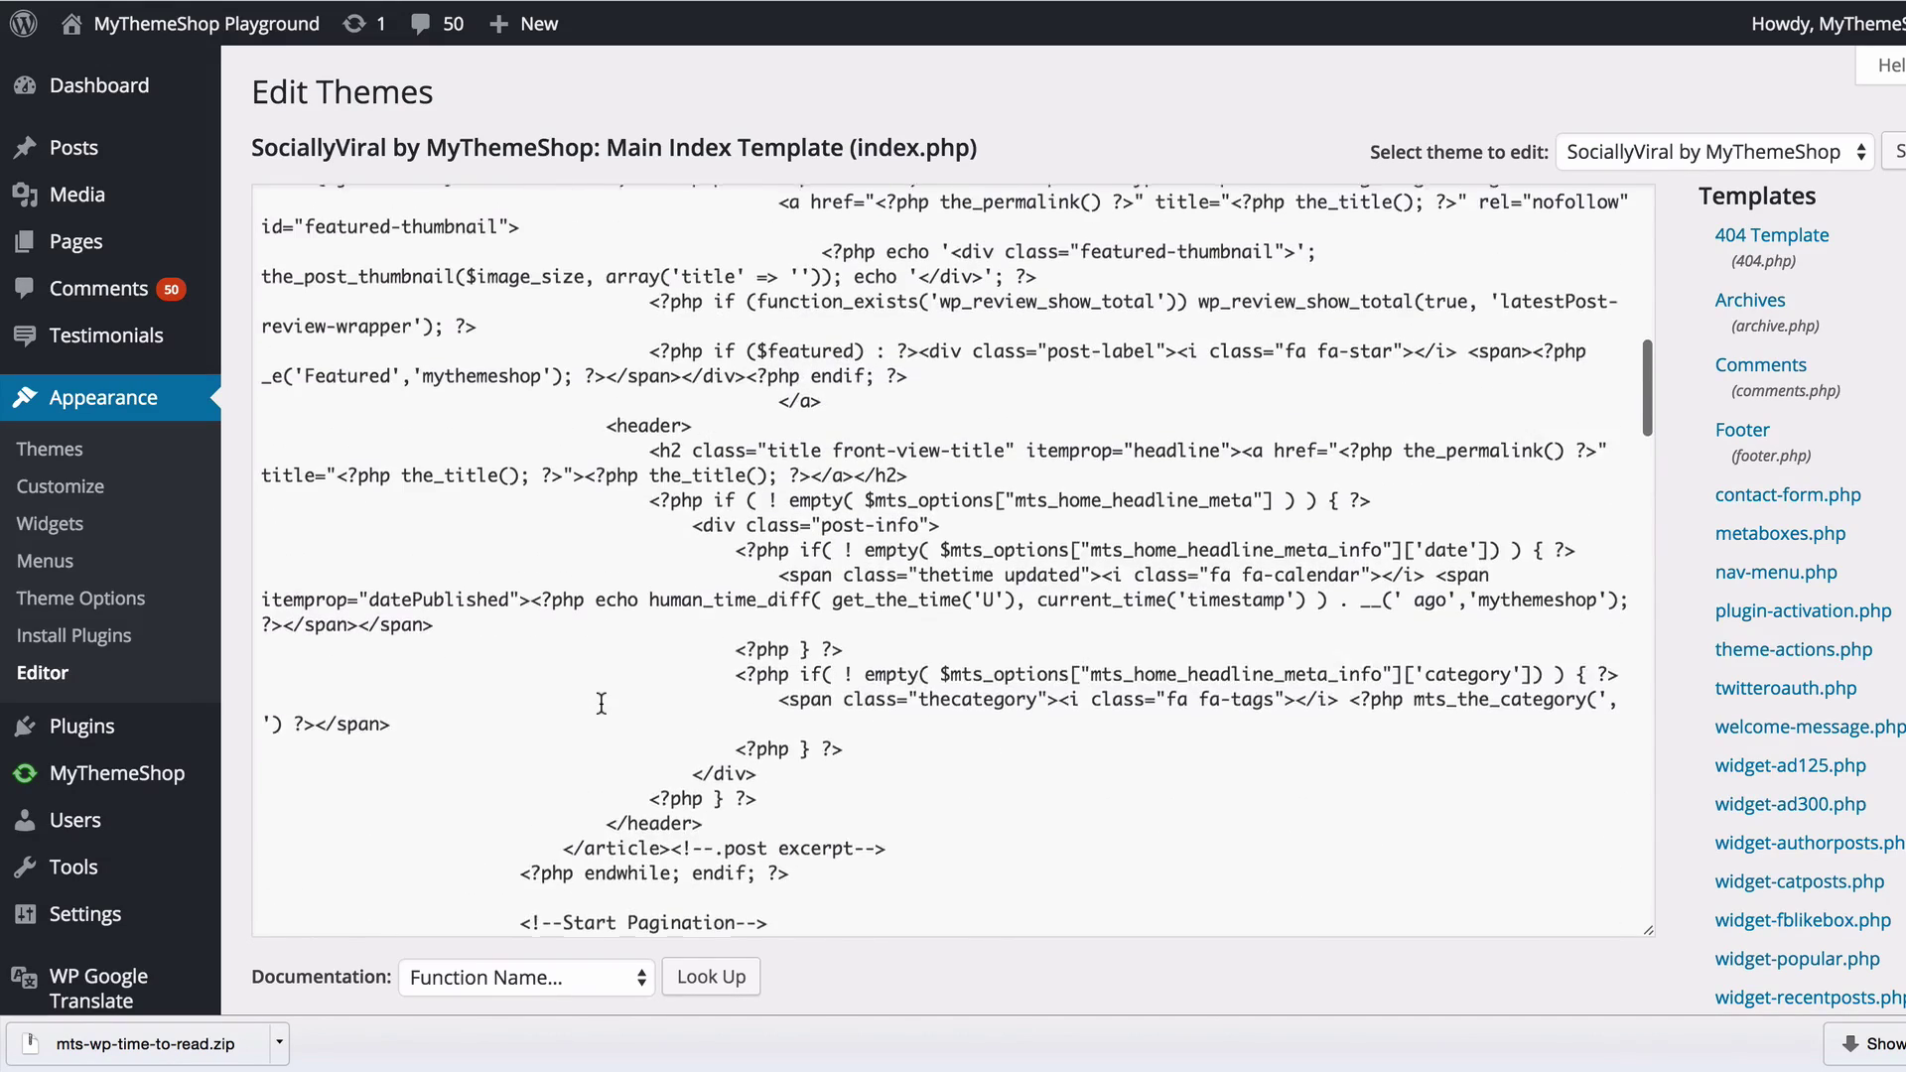
pyautogui.scroll(2, 601, 702)
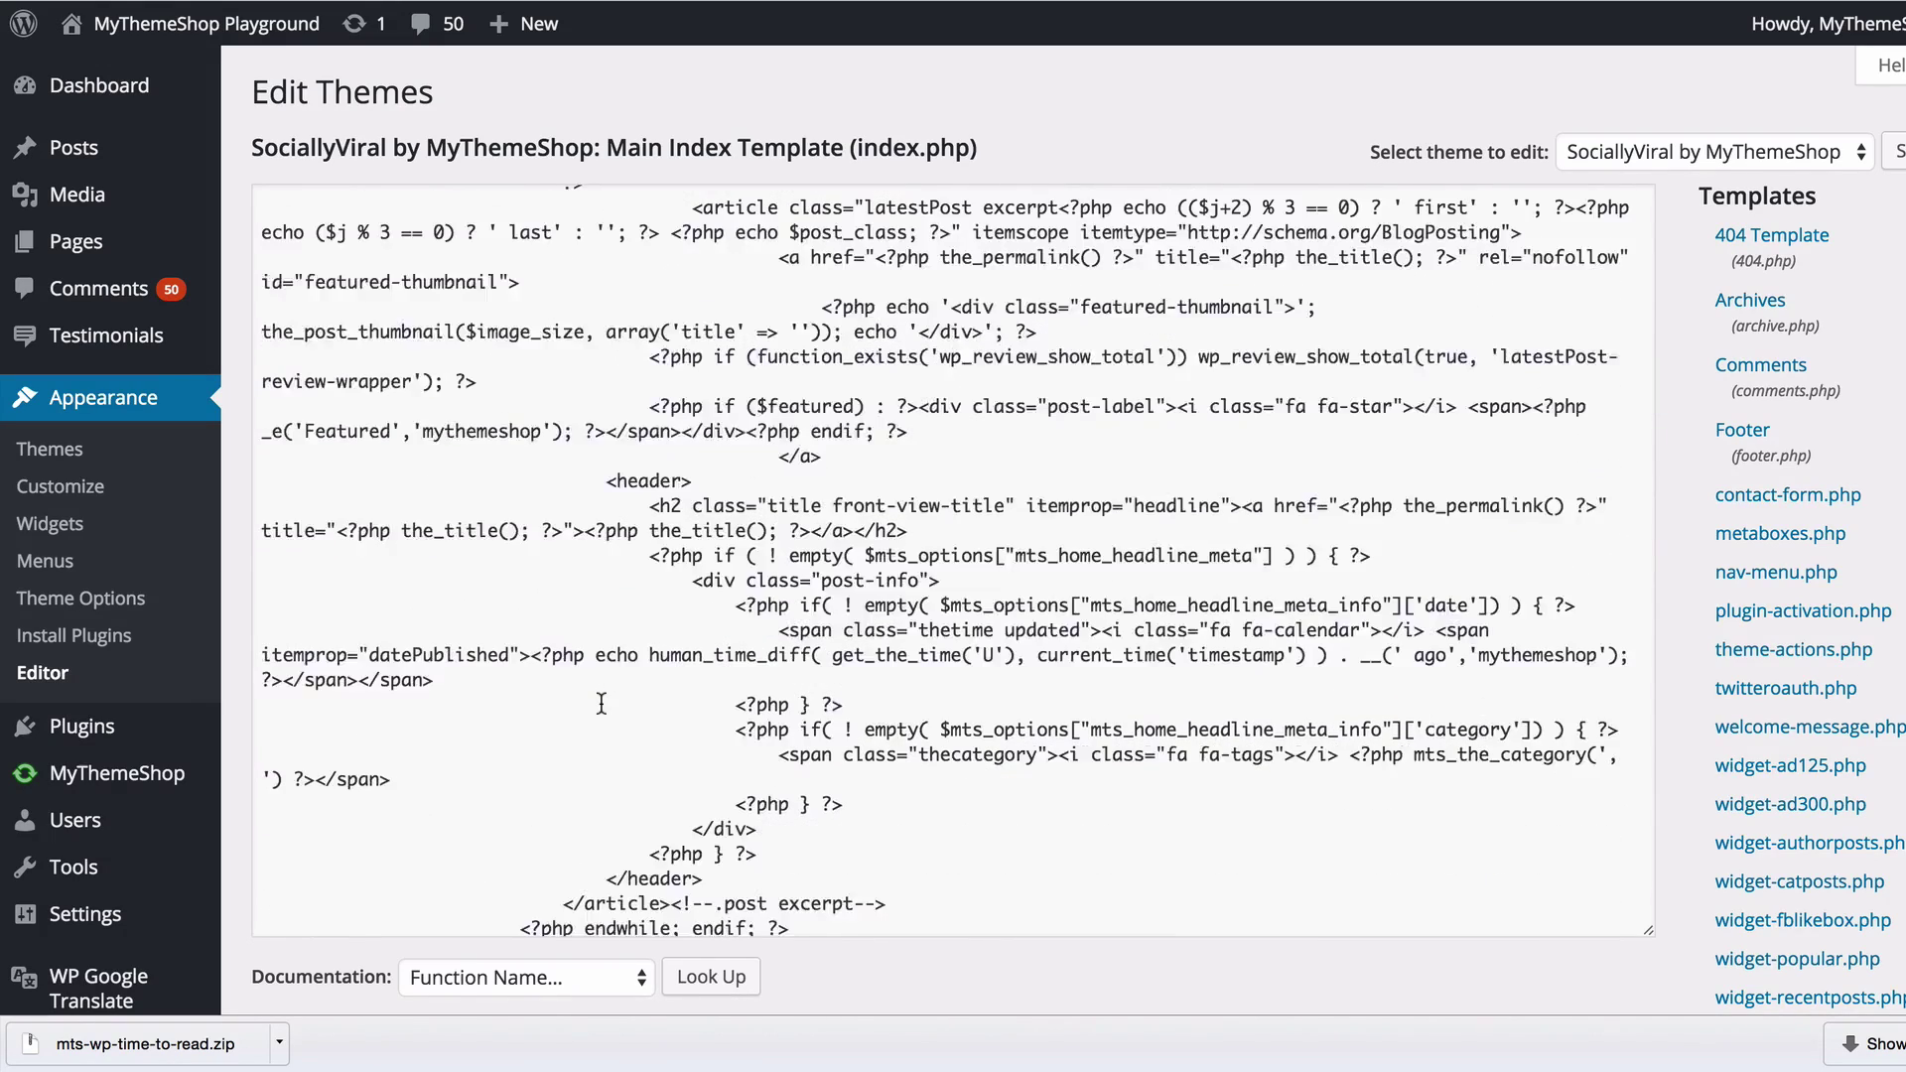
pyautogui.click(280, 679)
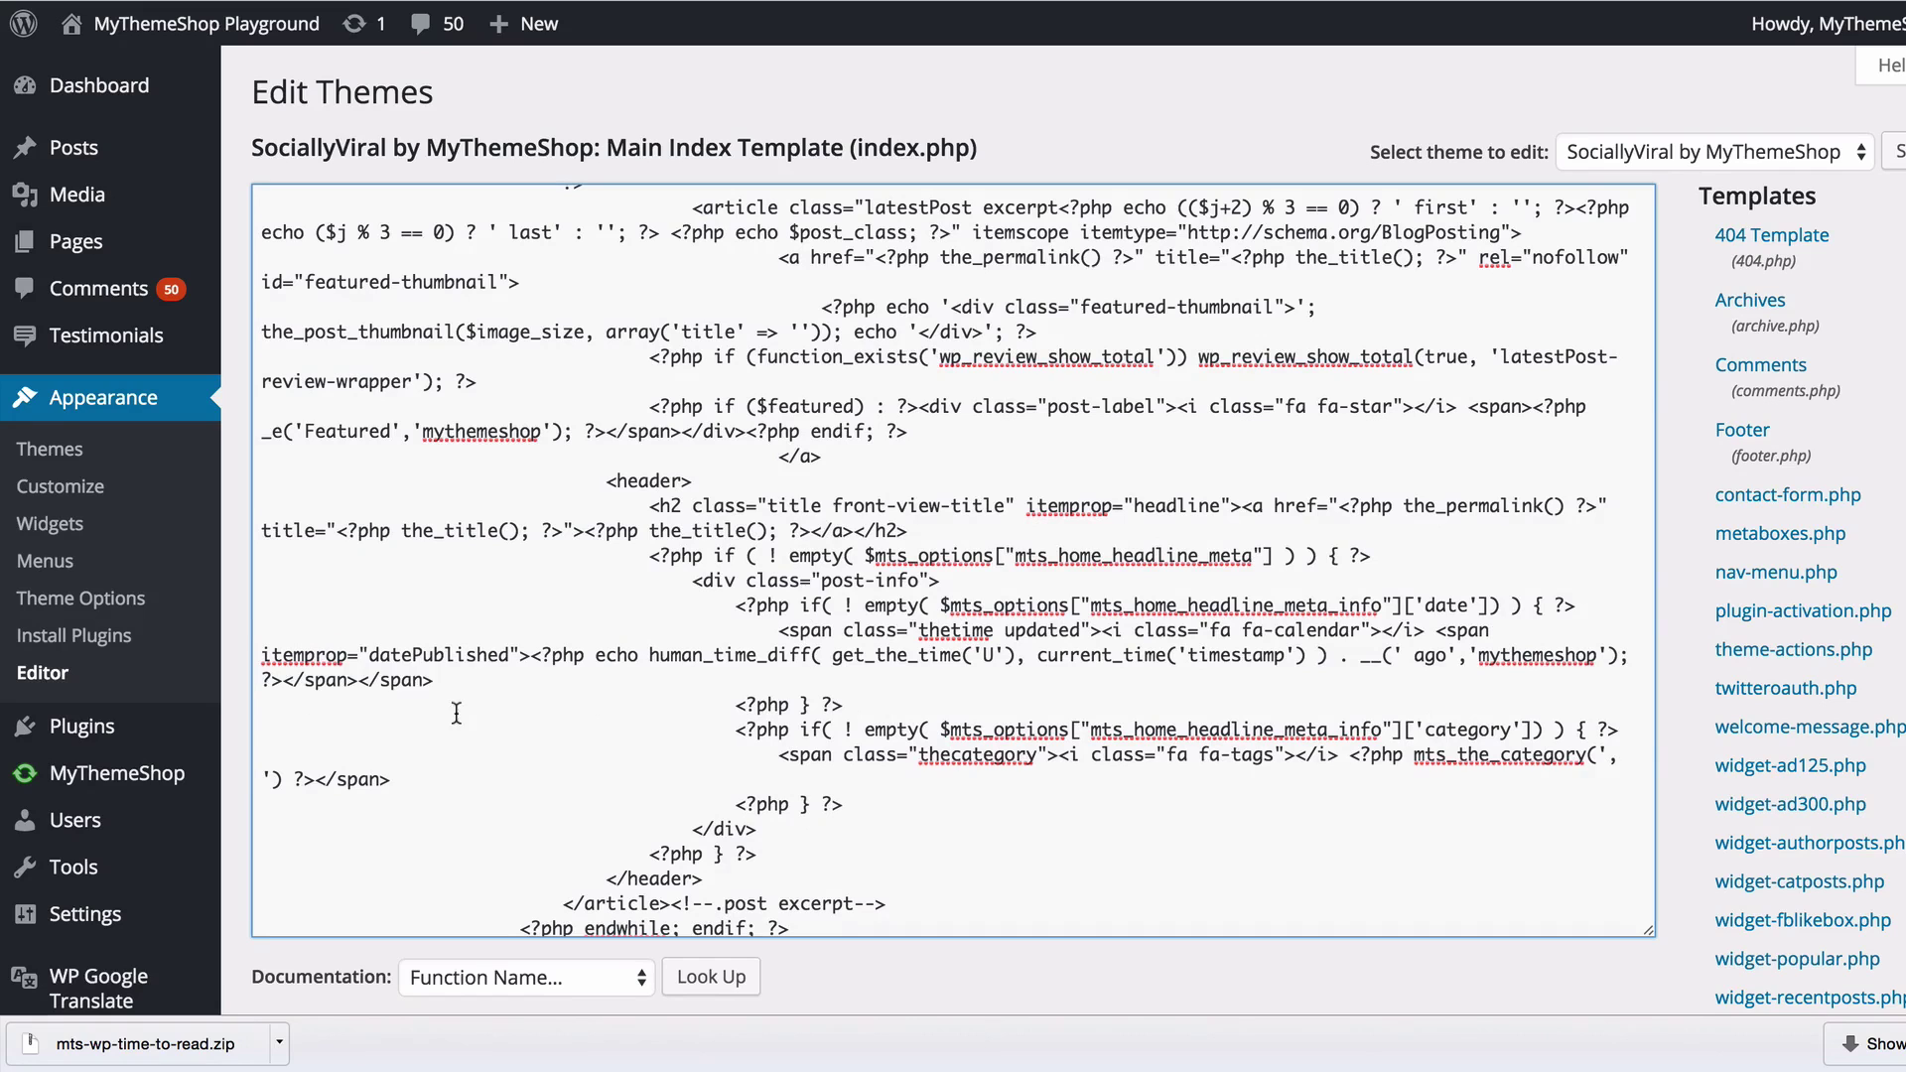
pyautogui.write('~')
pyautogui.write("<?php if (function_exists('wp_time_to_read')) wp_time_to_read(); ?>")
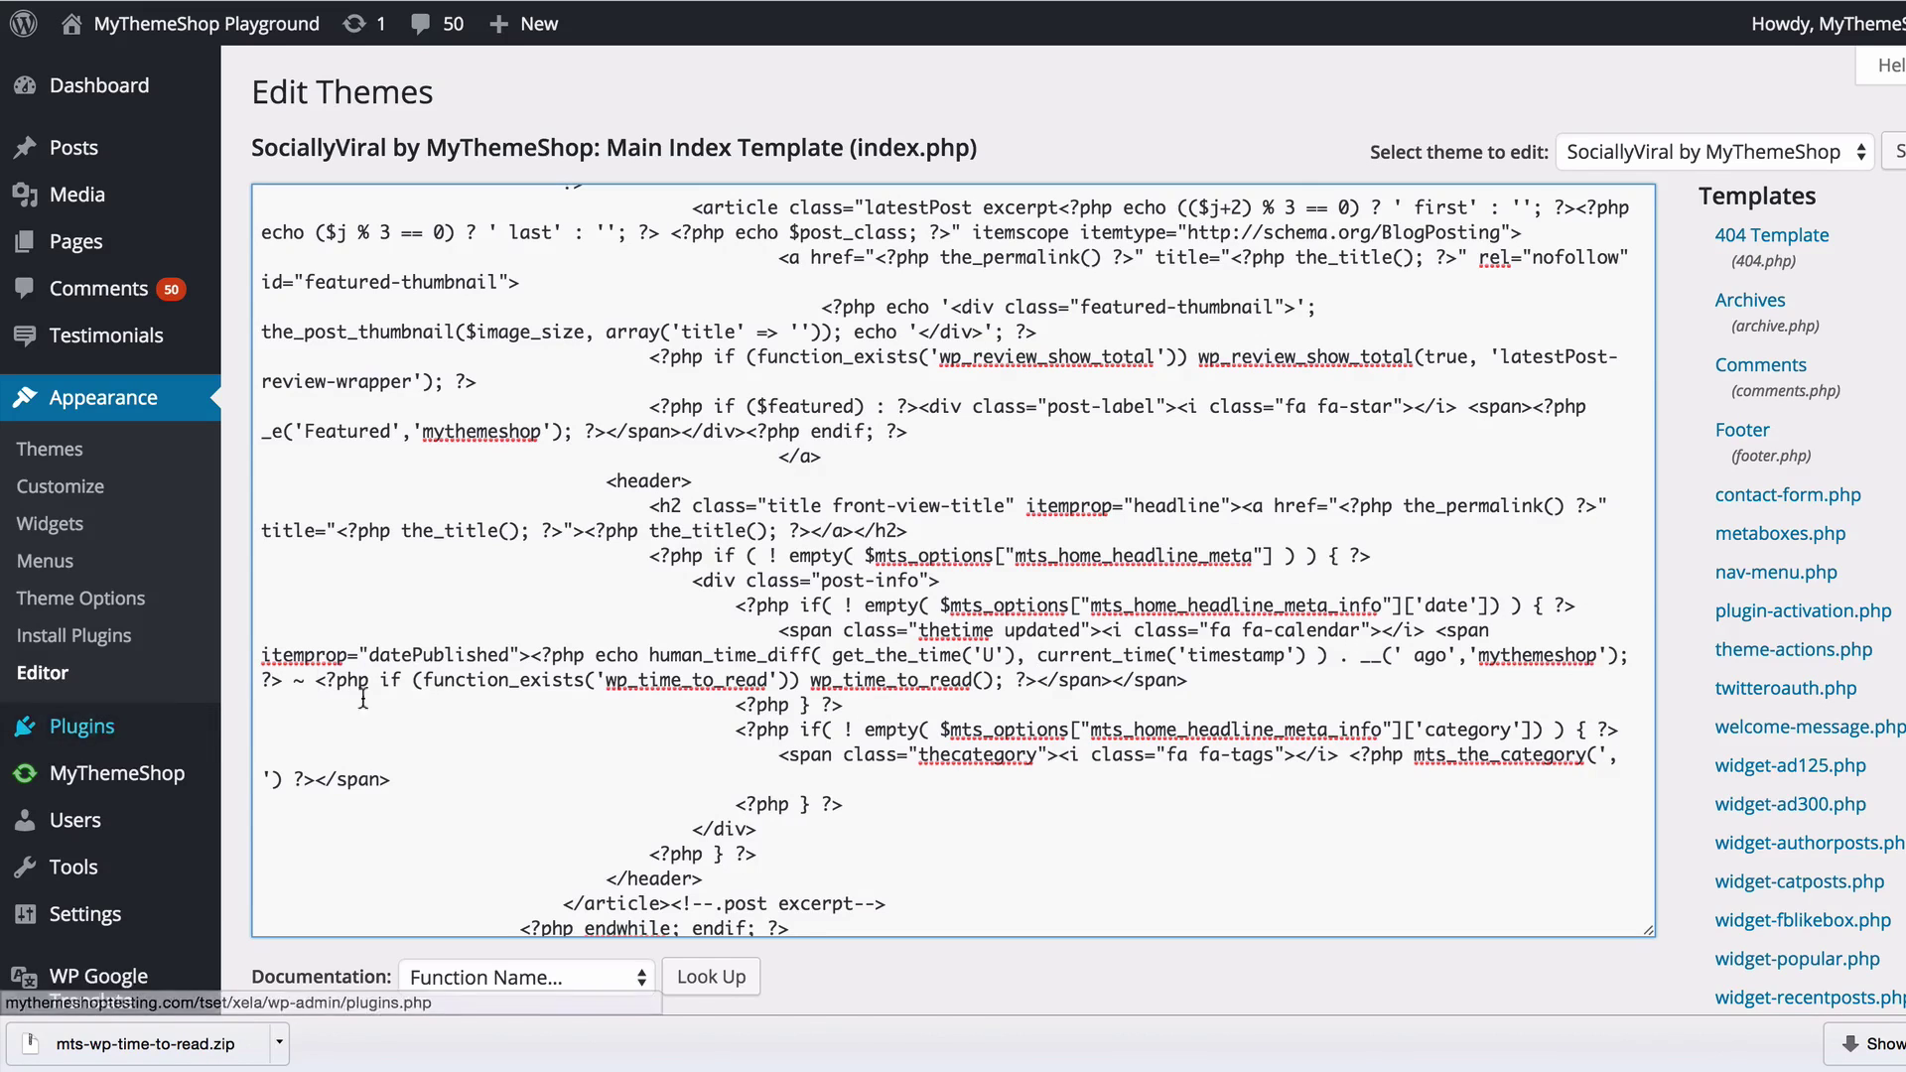
pyautogui.scroll(-1, 1289, 677)
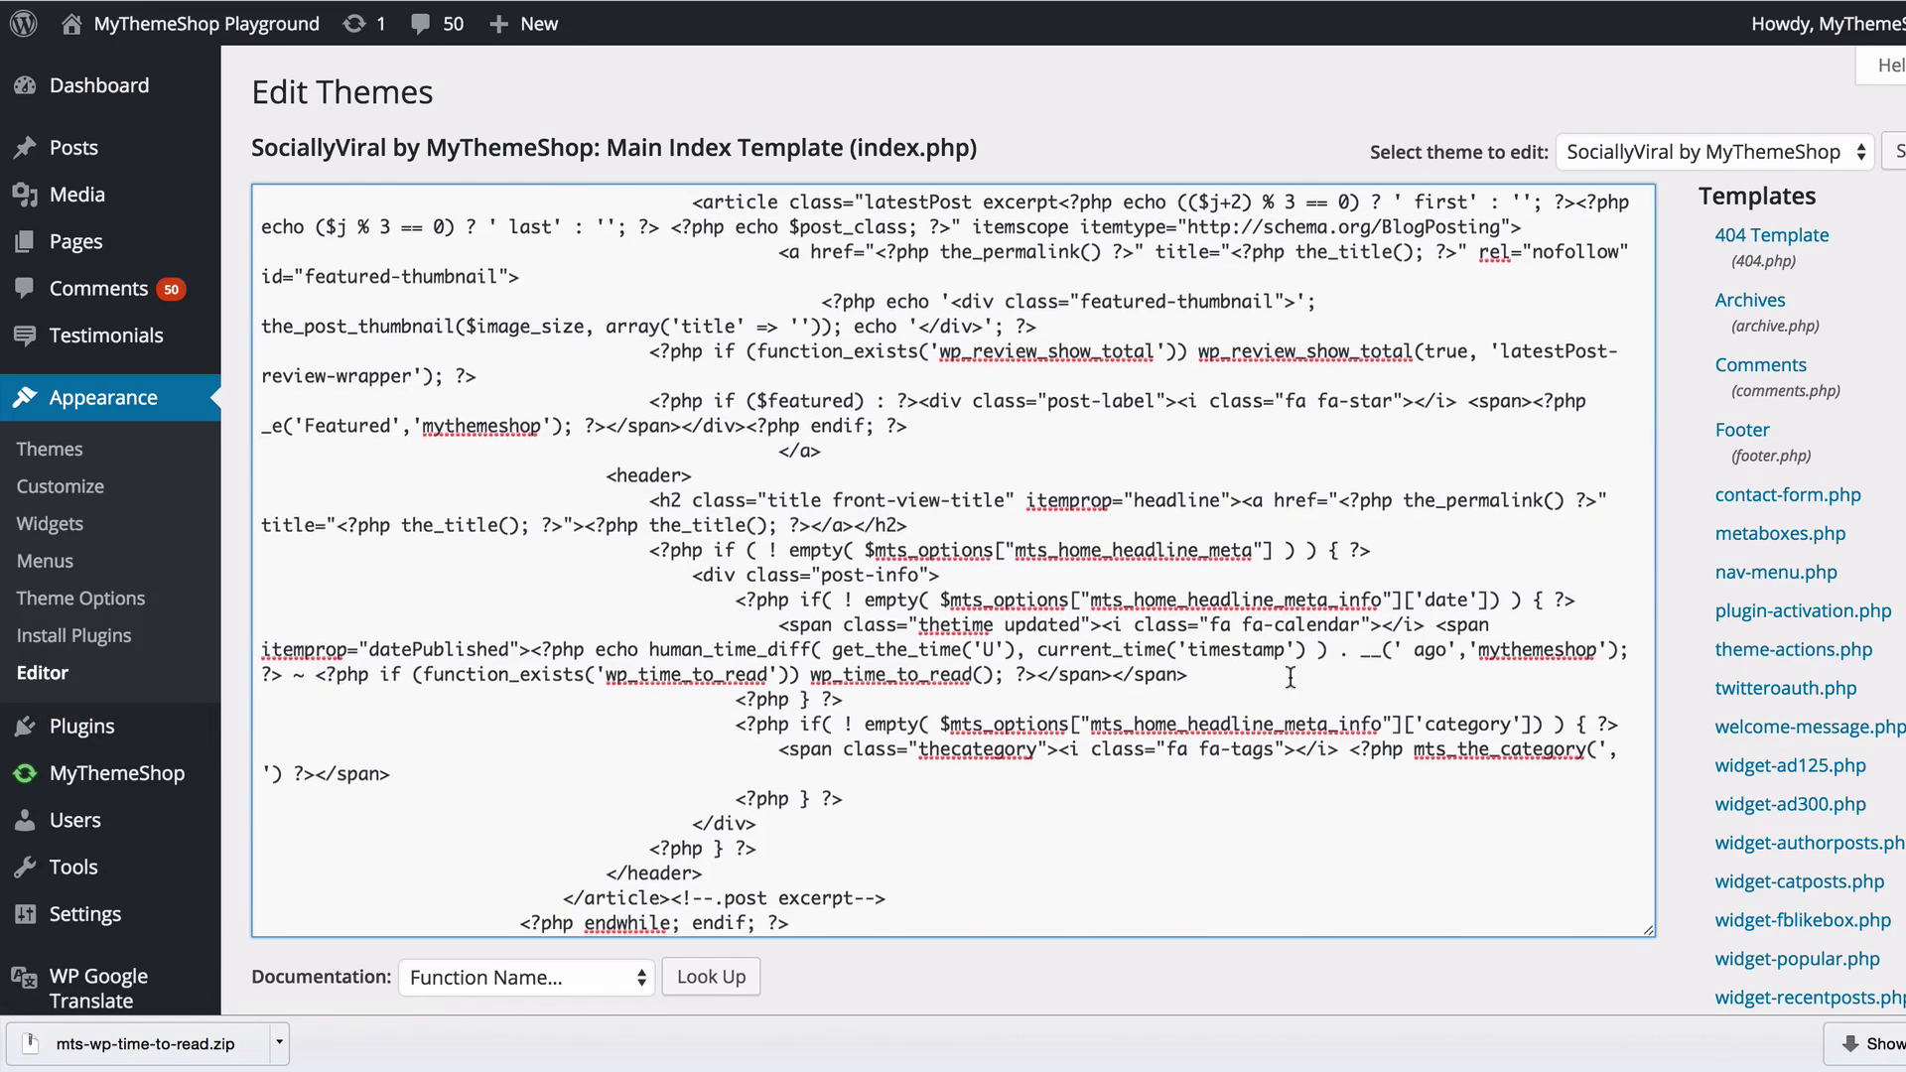
pyautogui.scroll(-1, 1290, 677)
pyautogui.scroll(-3, 395, 713)
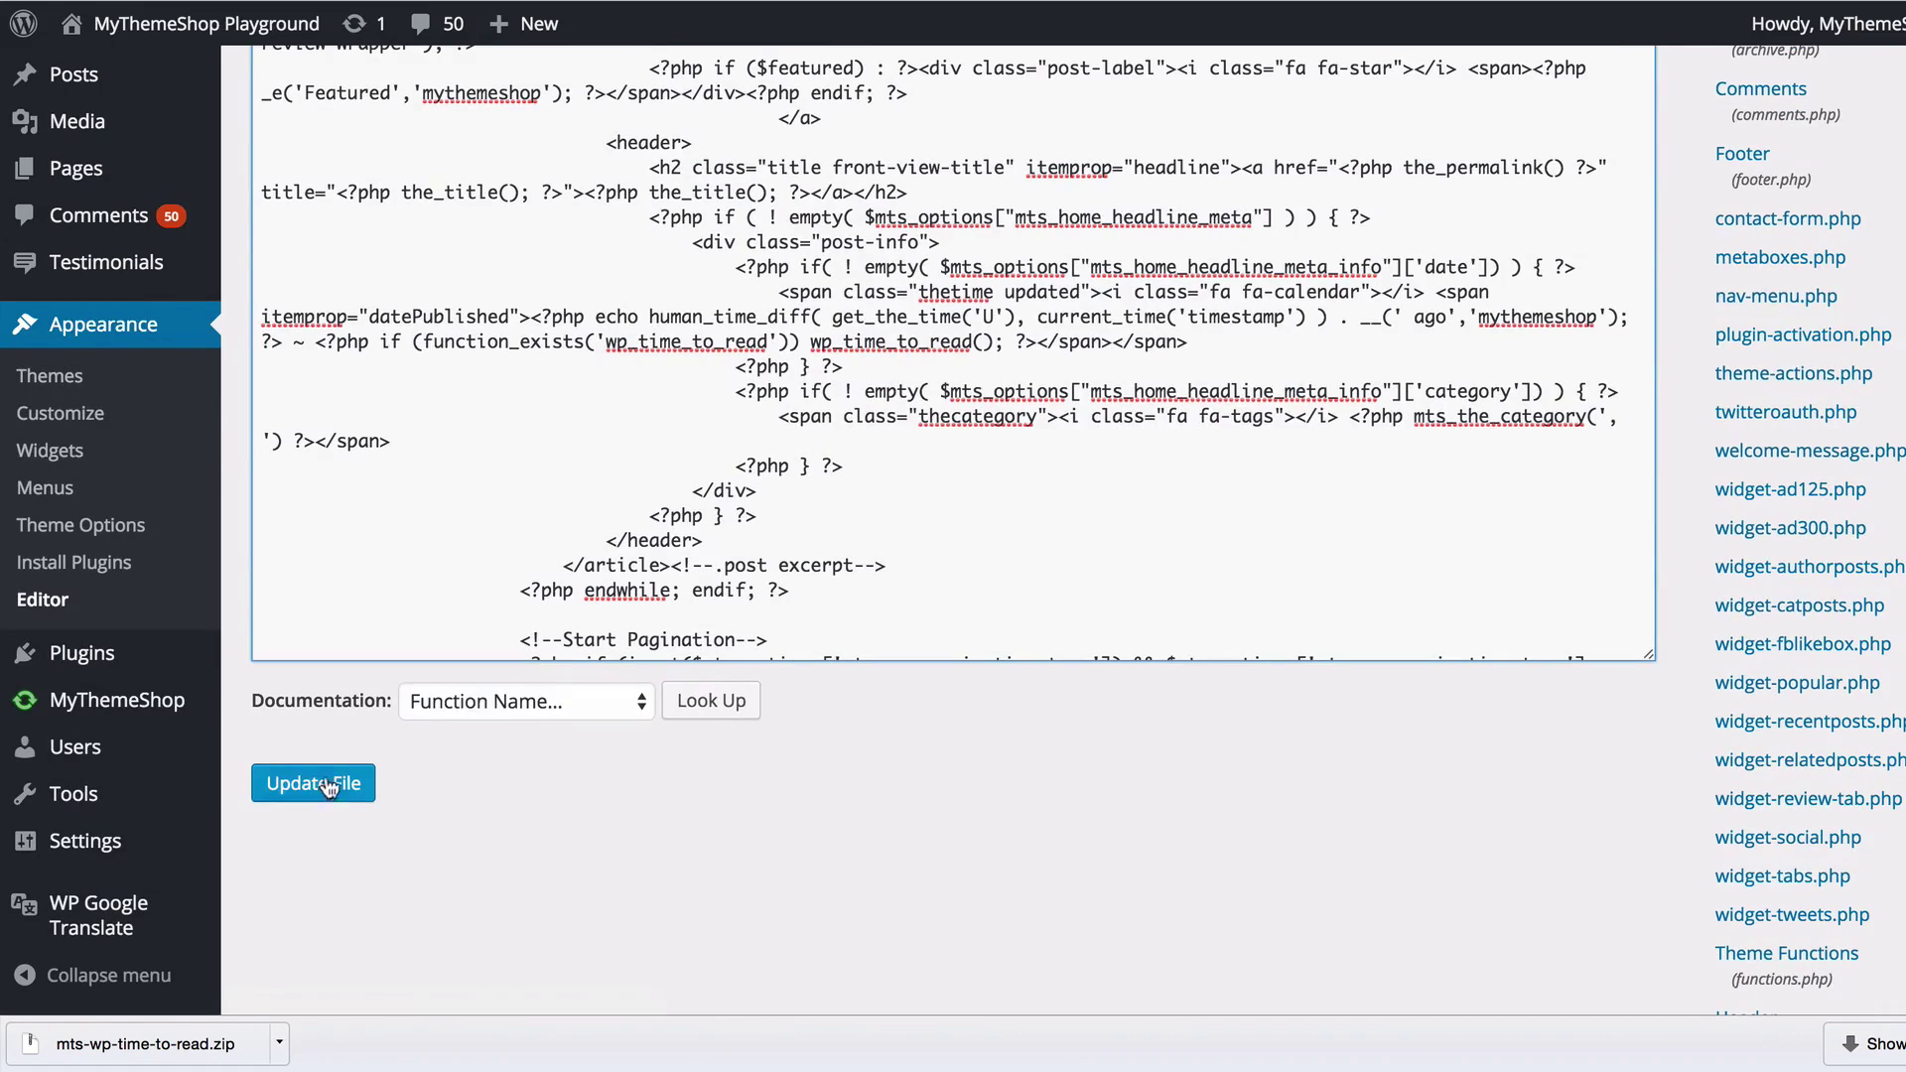
# - Save the edited index.php and open the Beauty Ingredients article from the homepage
pyautogui.click(328, 786)
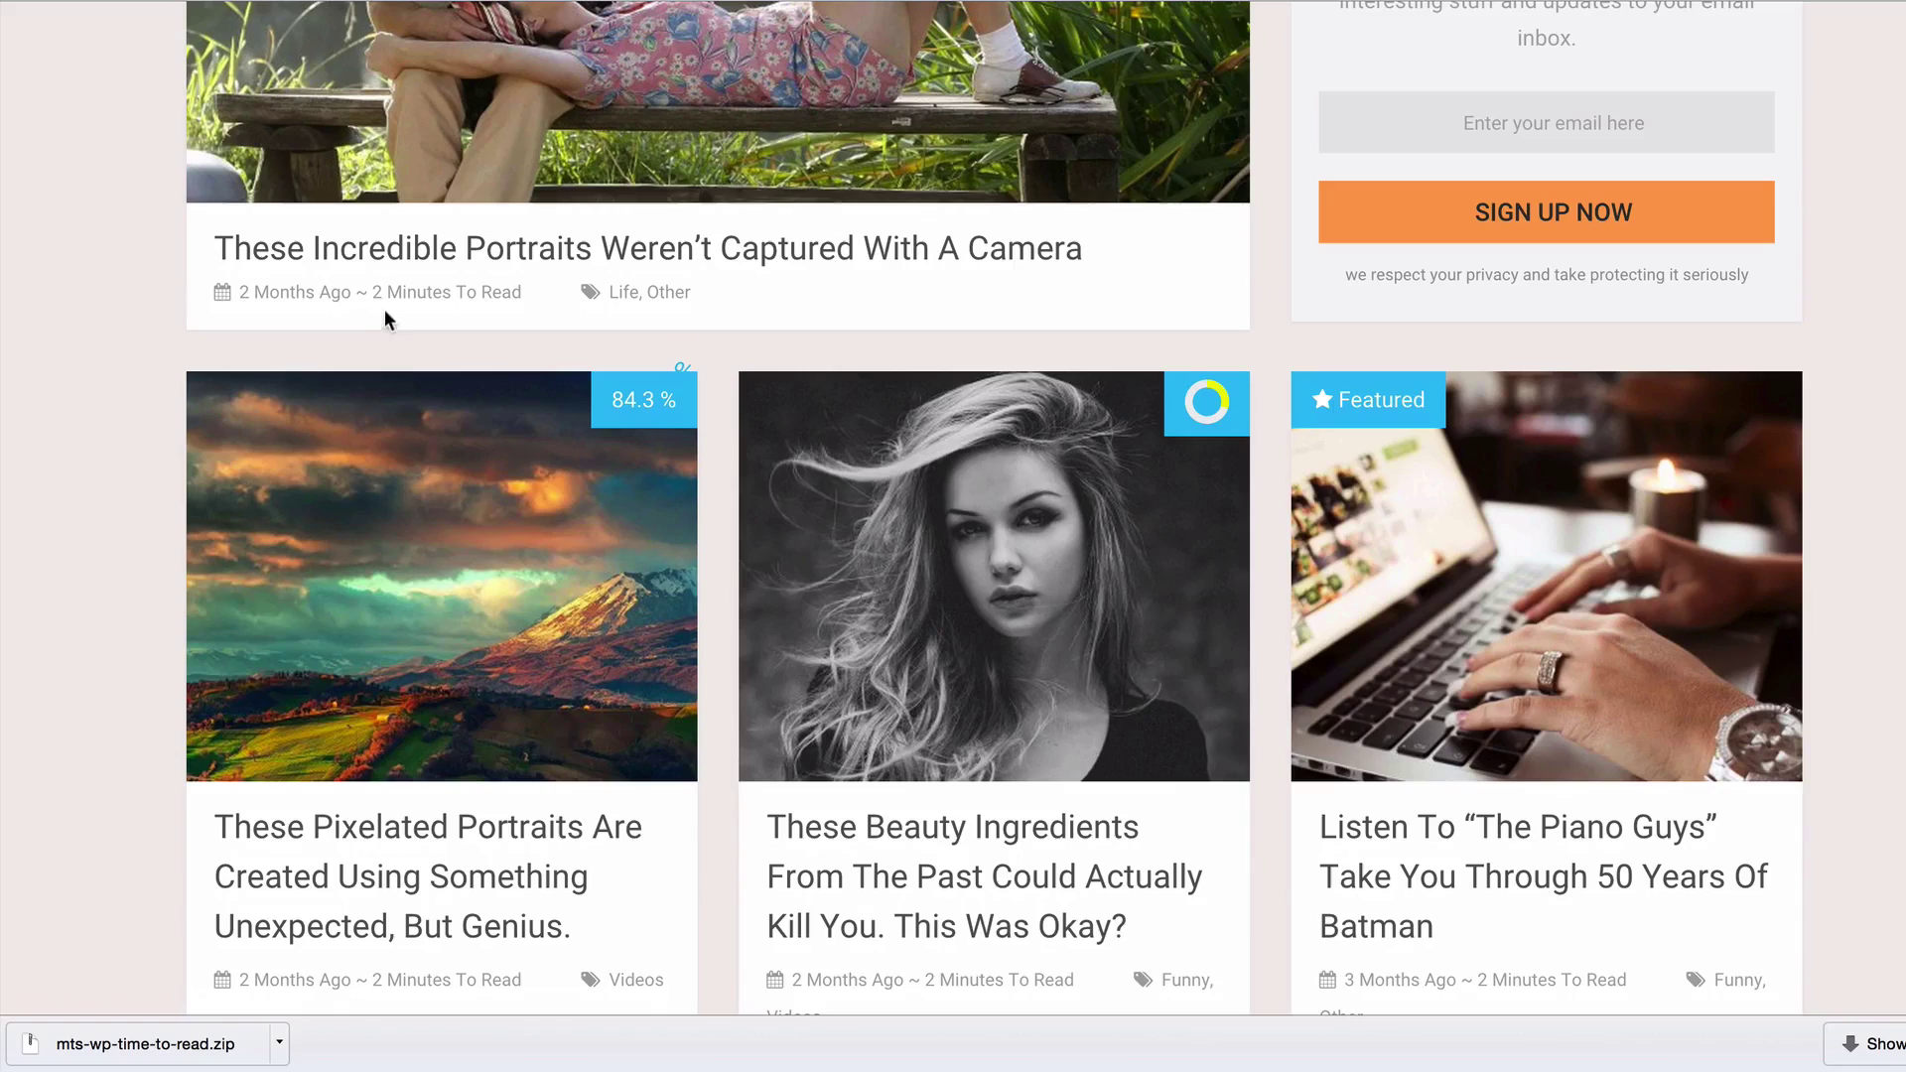
pyautogui.scroll(-3, 307, 1010)
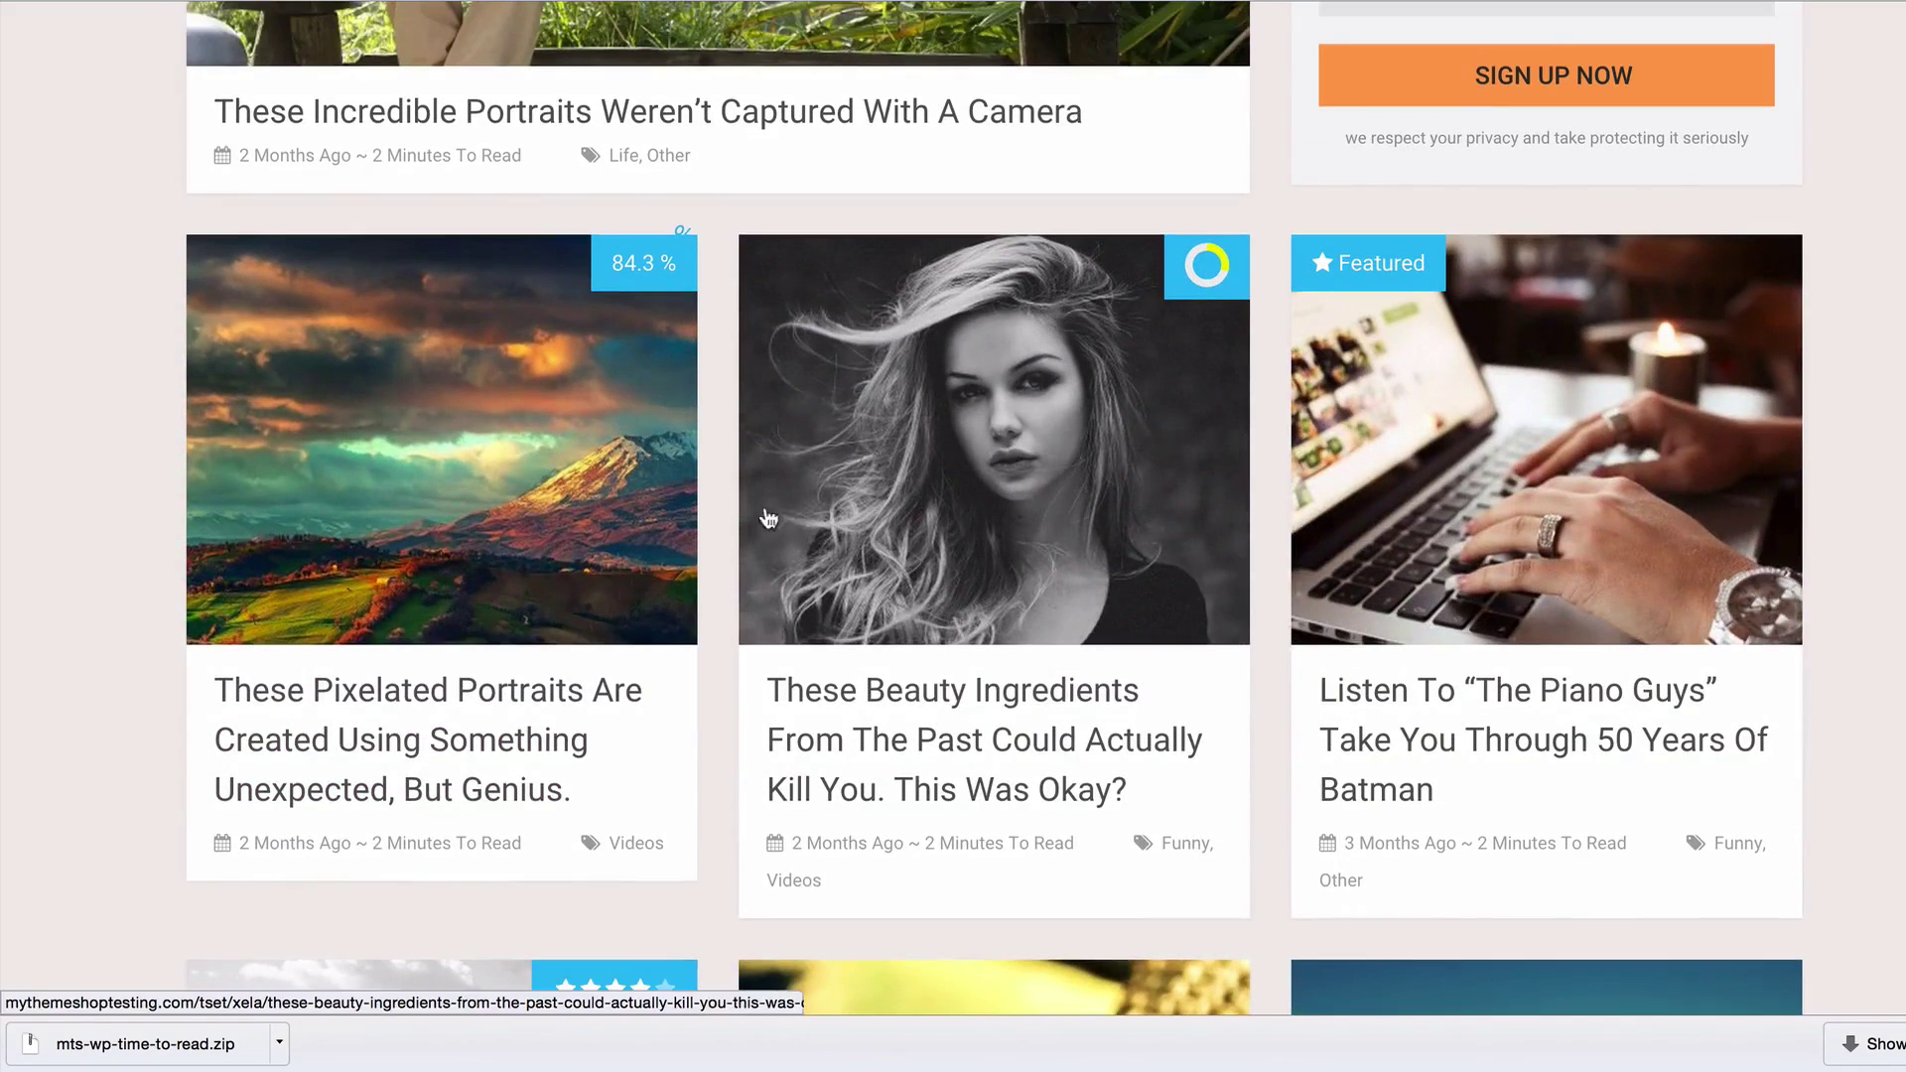
pyautogui.click(962, 568)
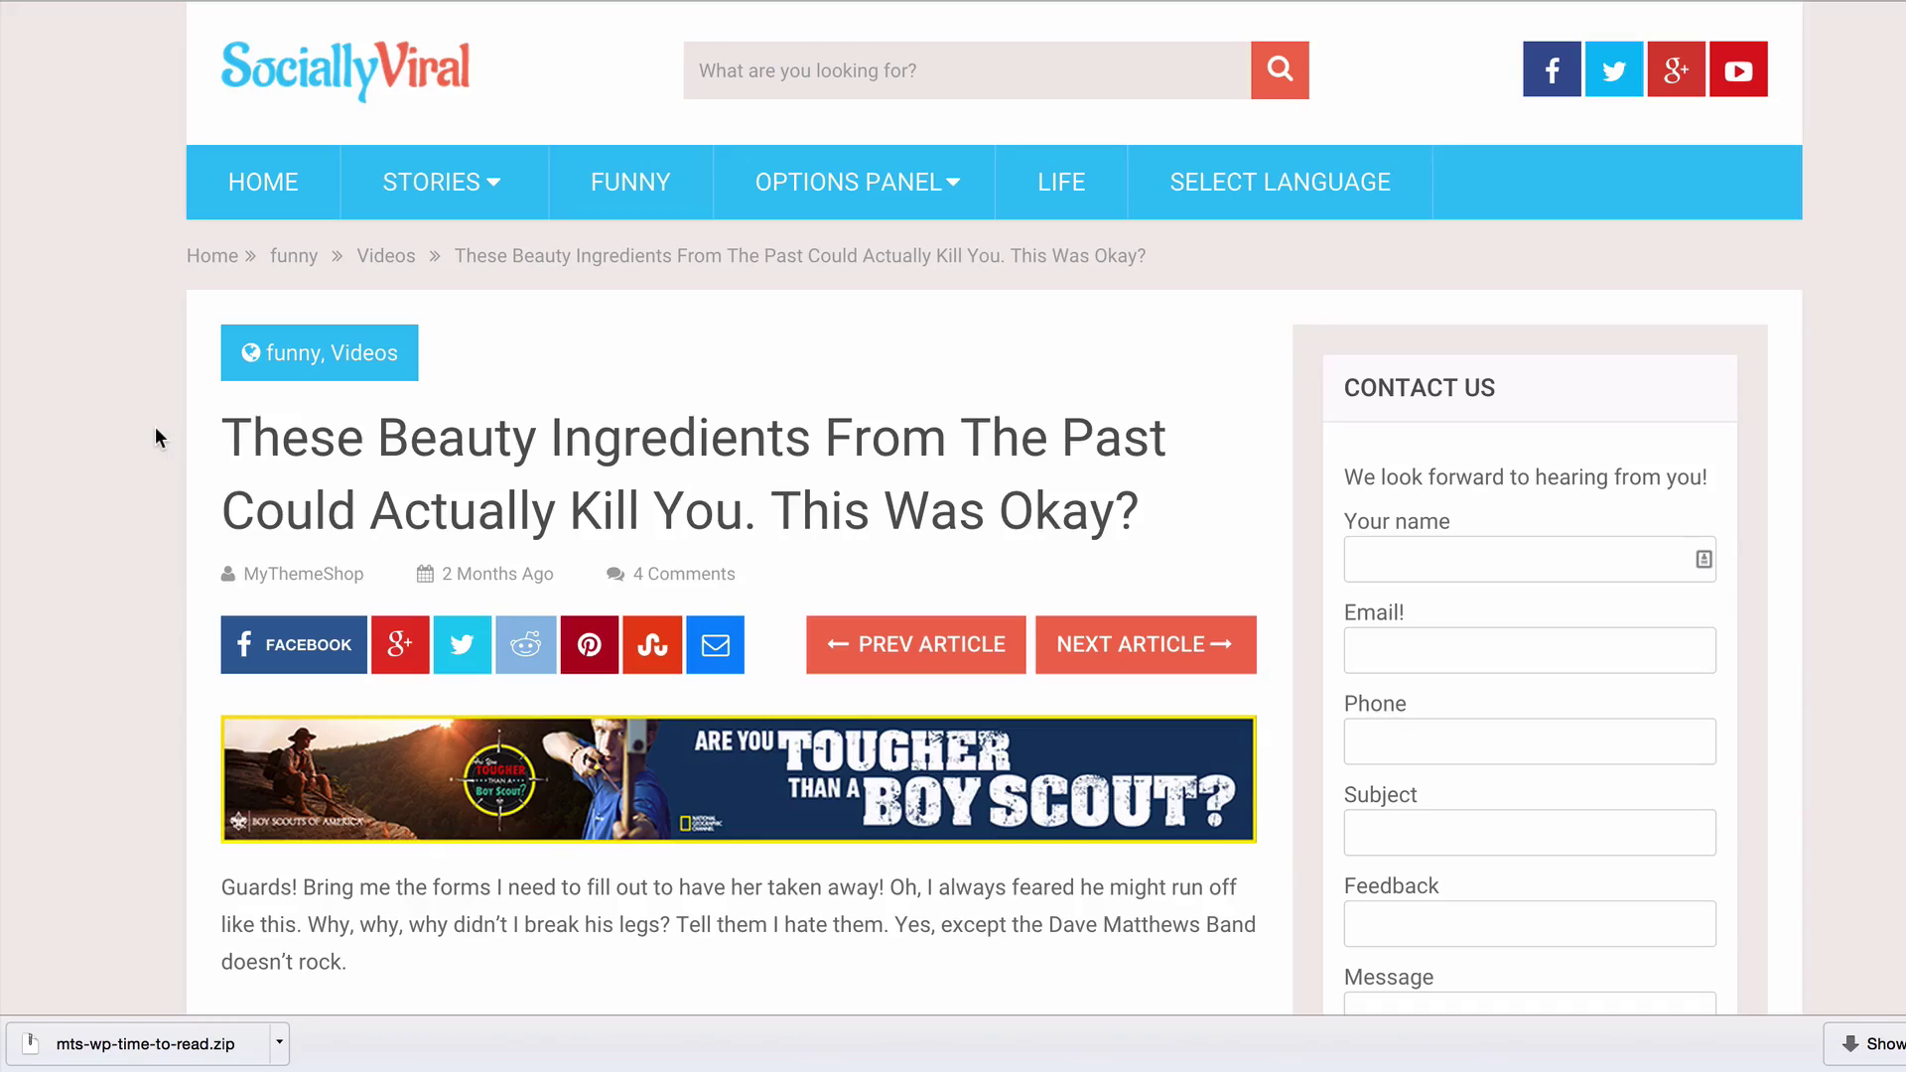
# - Scroll through the post to watch the purple progress bar fill, then return to Time To Read settings
pyautogui.scroll(-10, 155, 428)
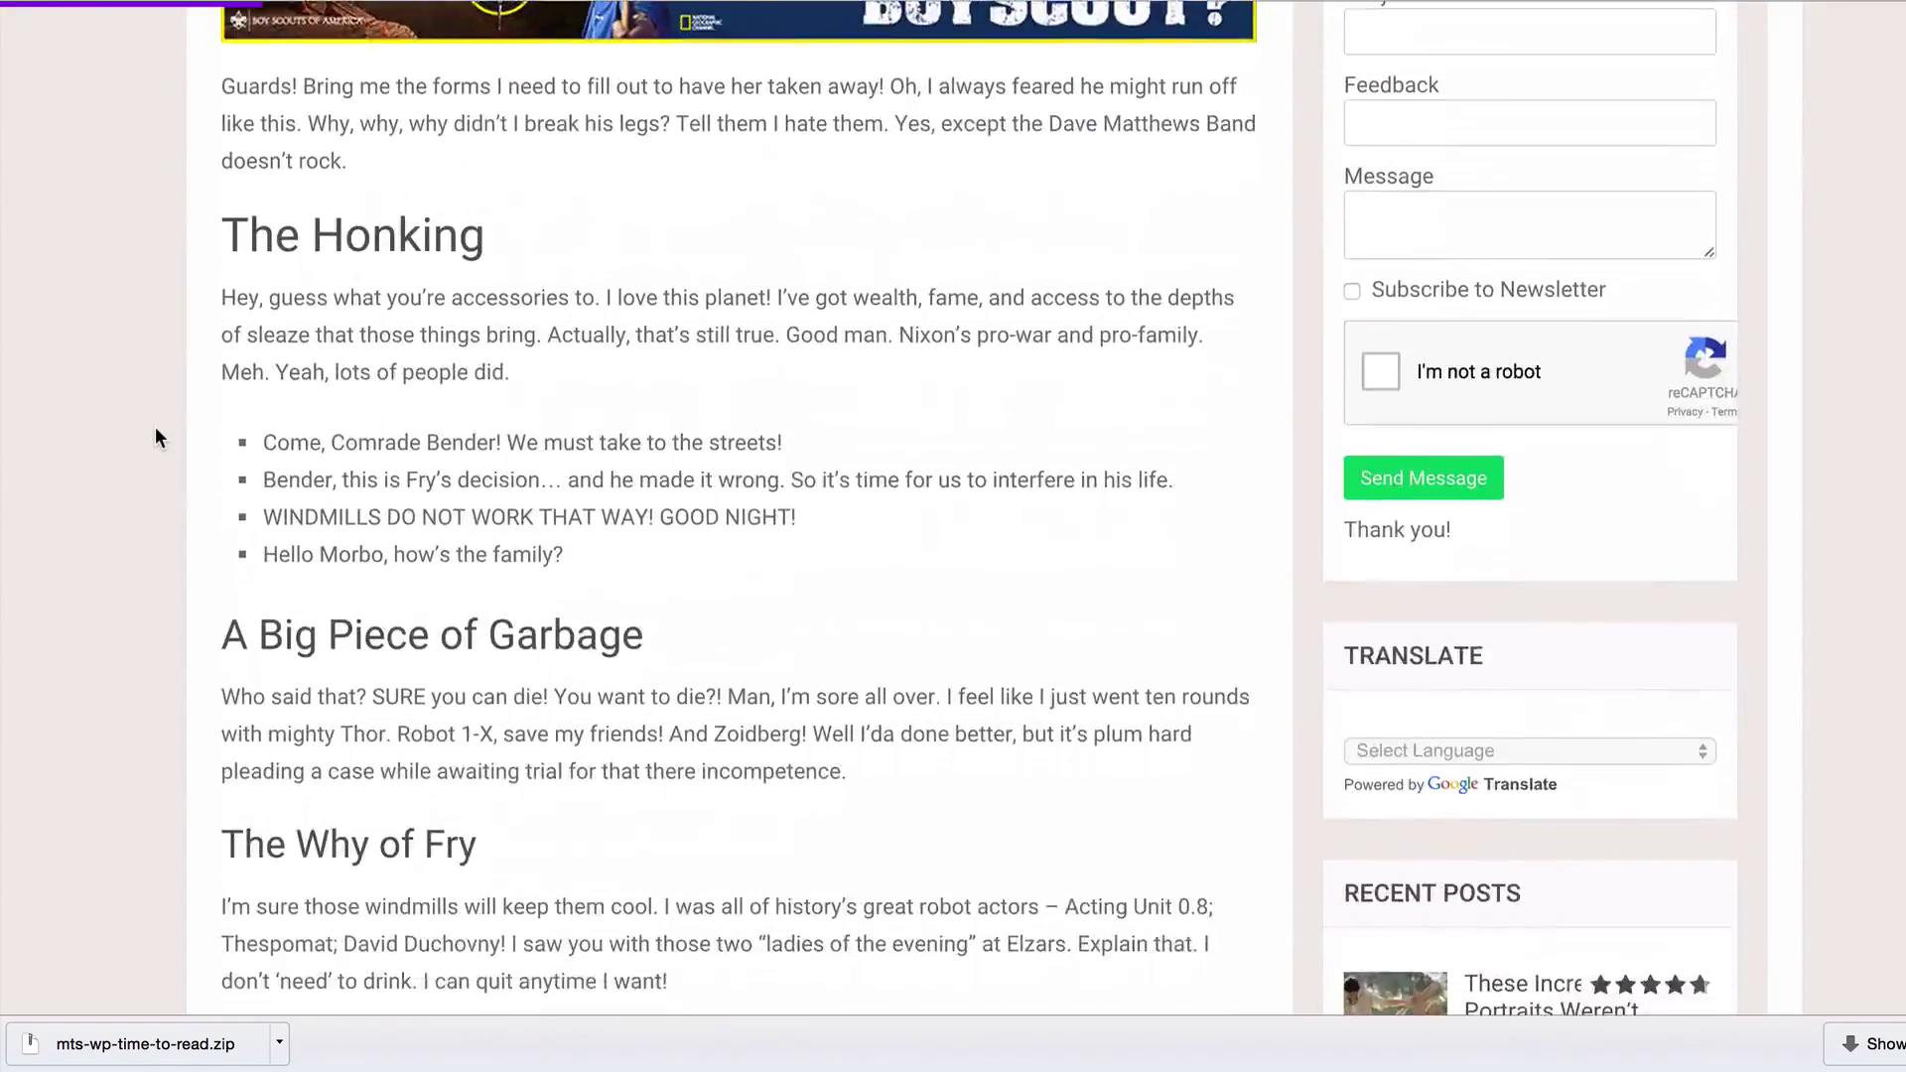
pyautogui.scroll(-15, 155, 428)
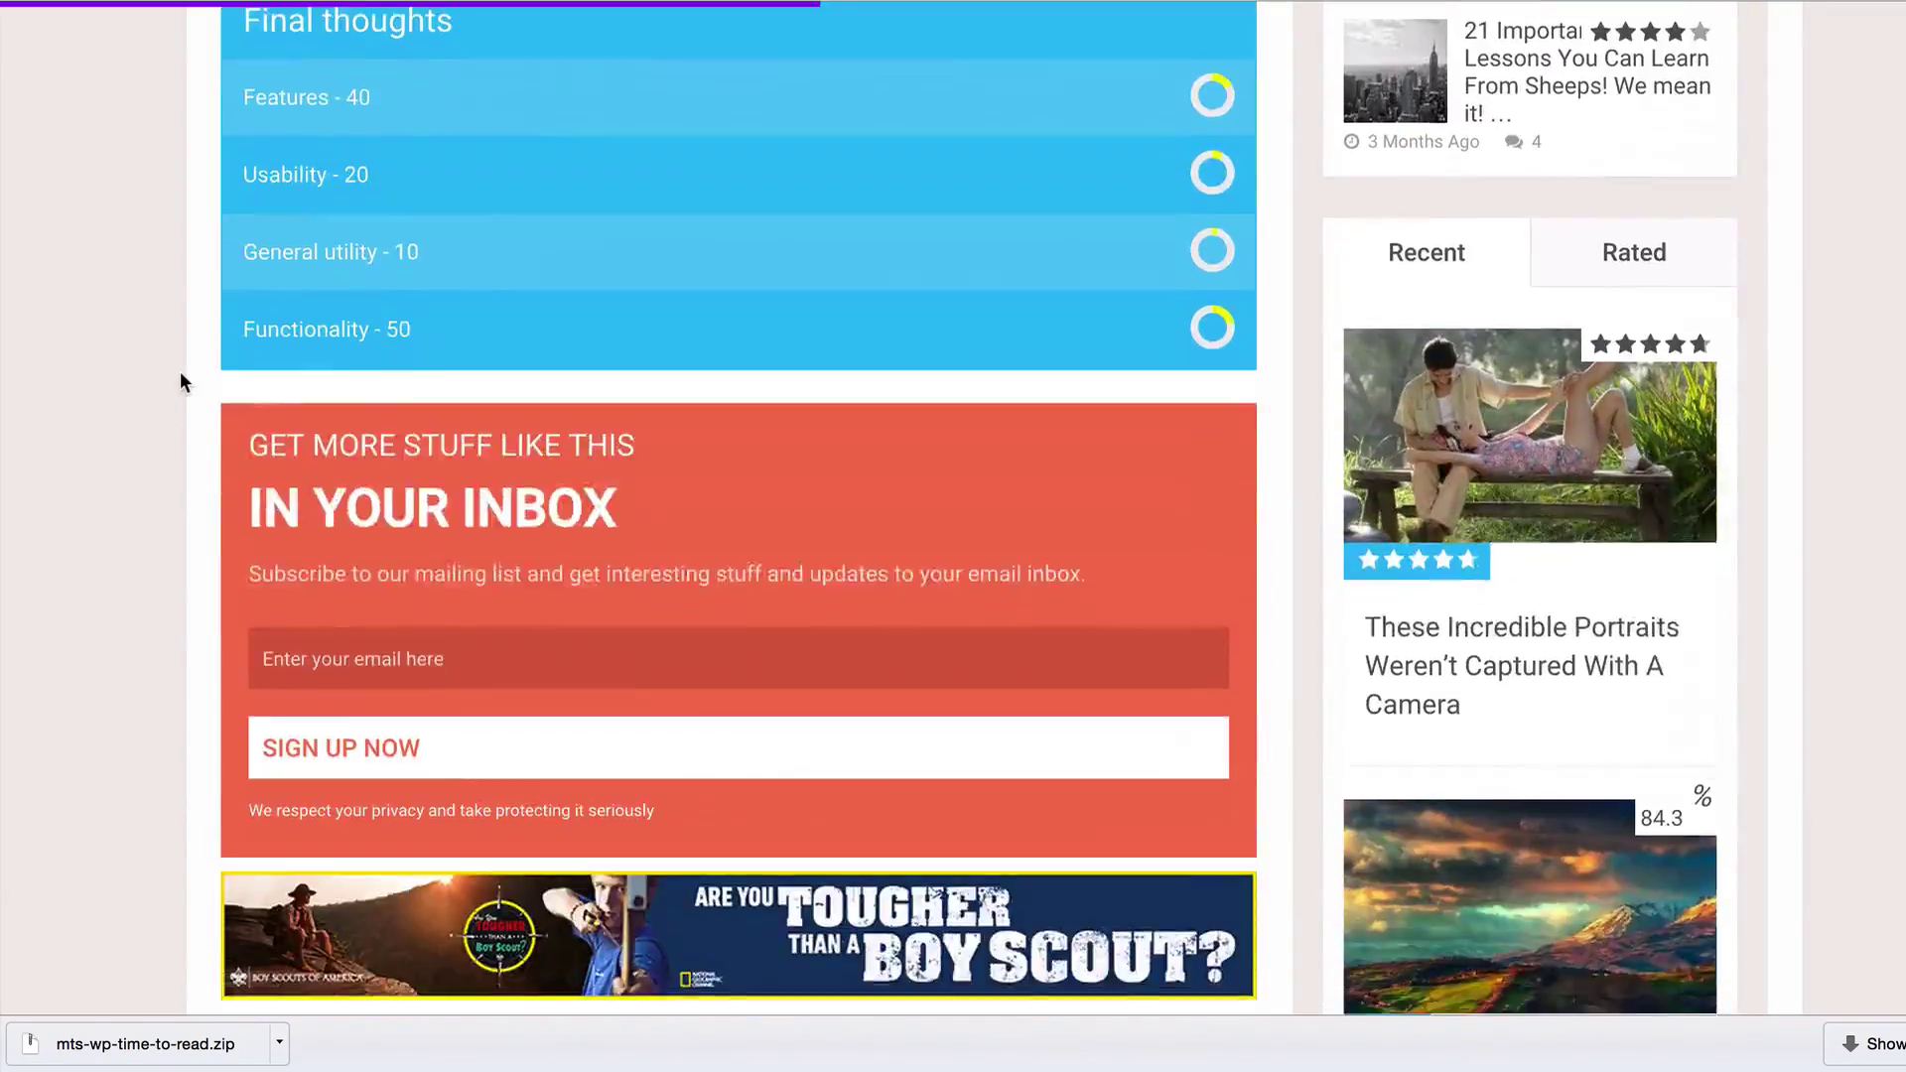
pyautogui.scroll(-11, 206, 293)
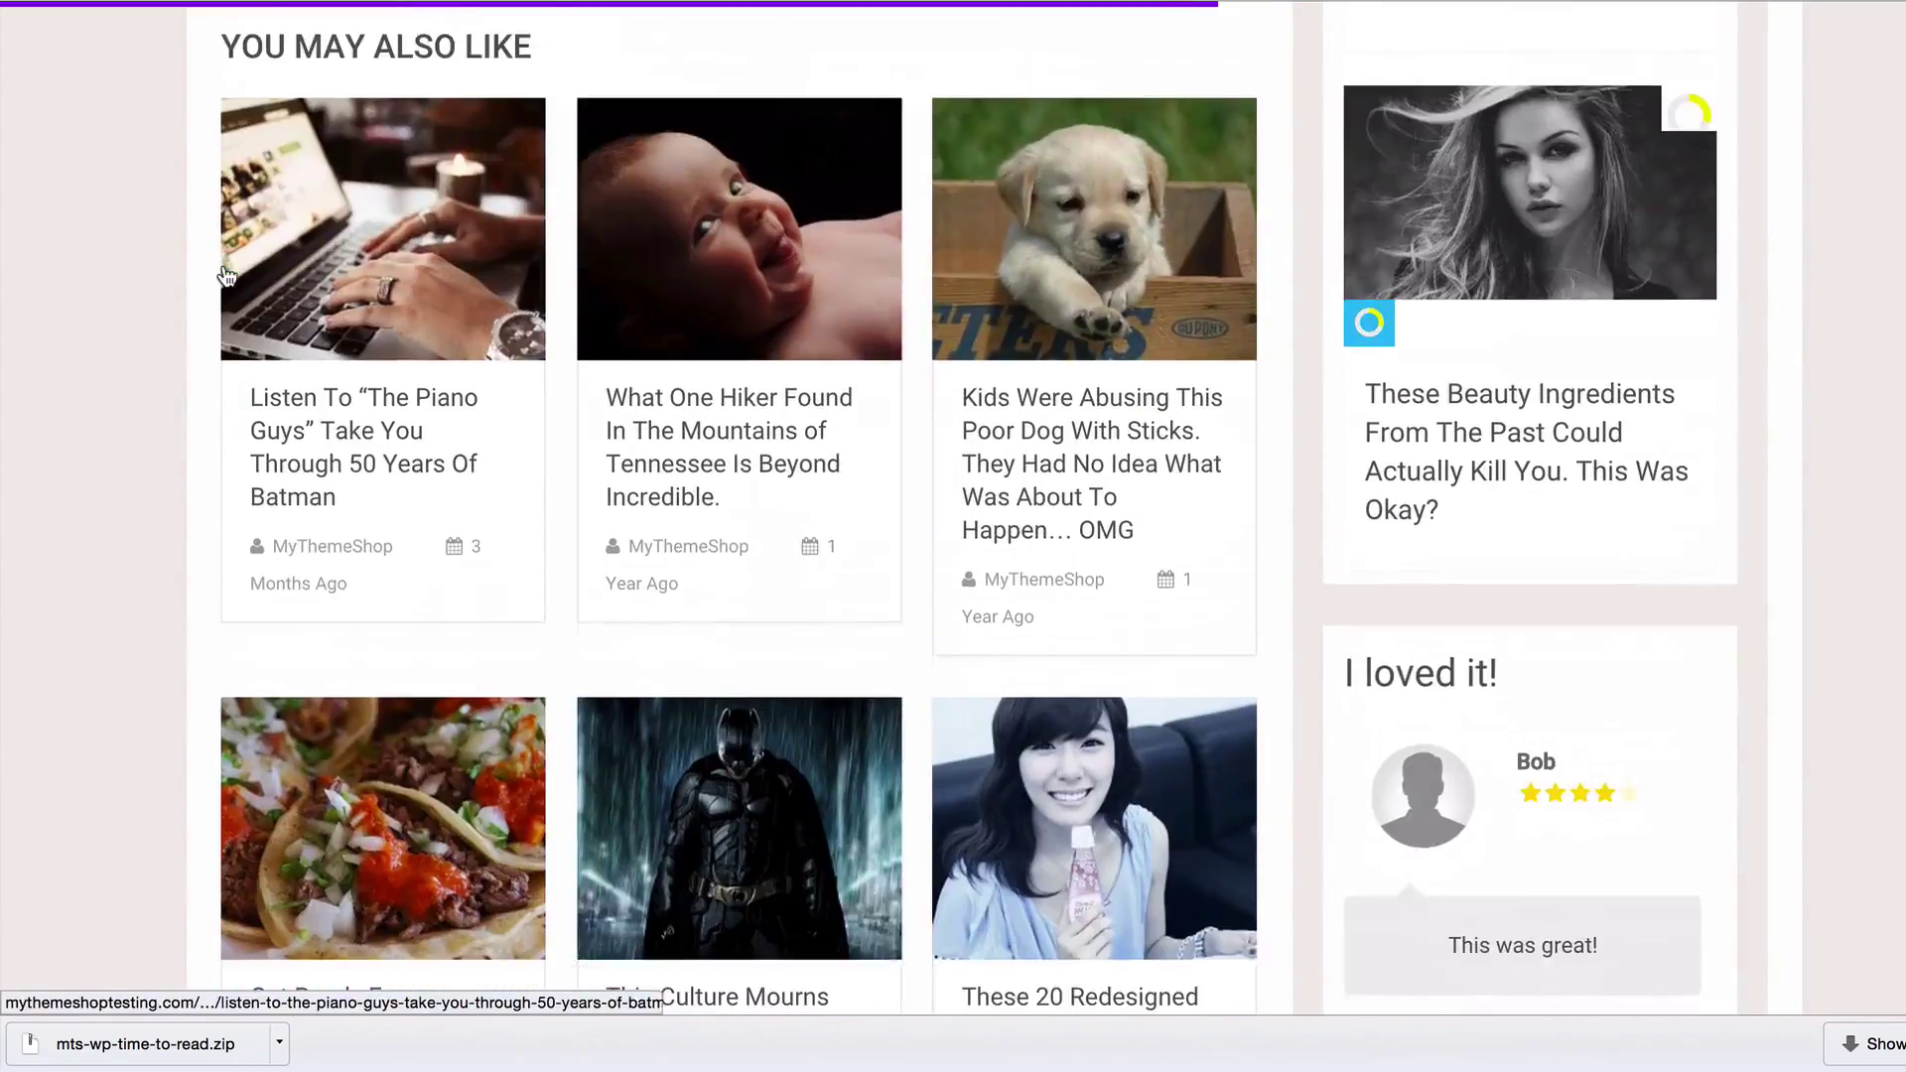
pyautogui.scroll(-18, 222, 264)
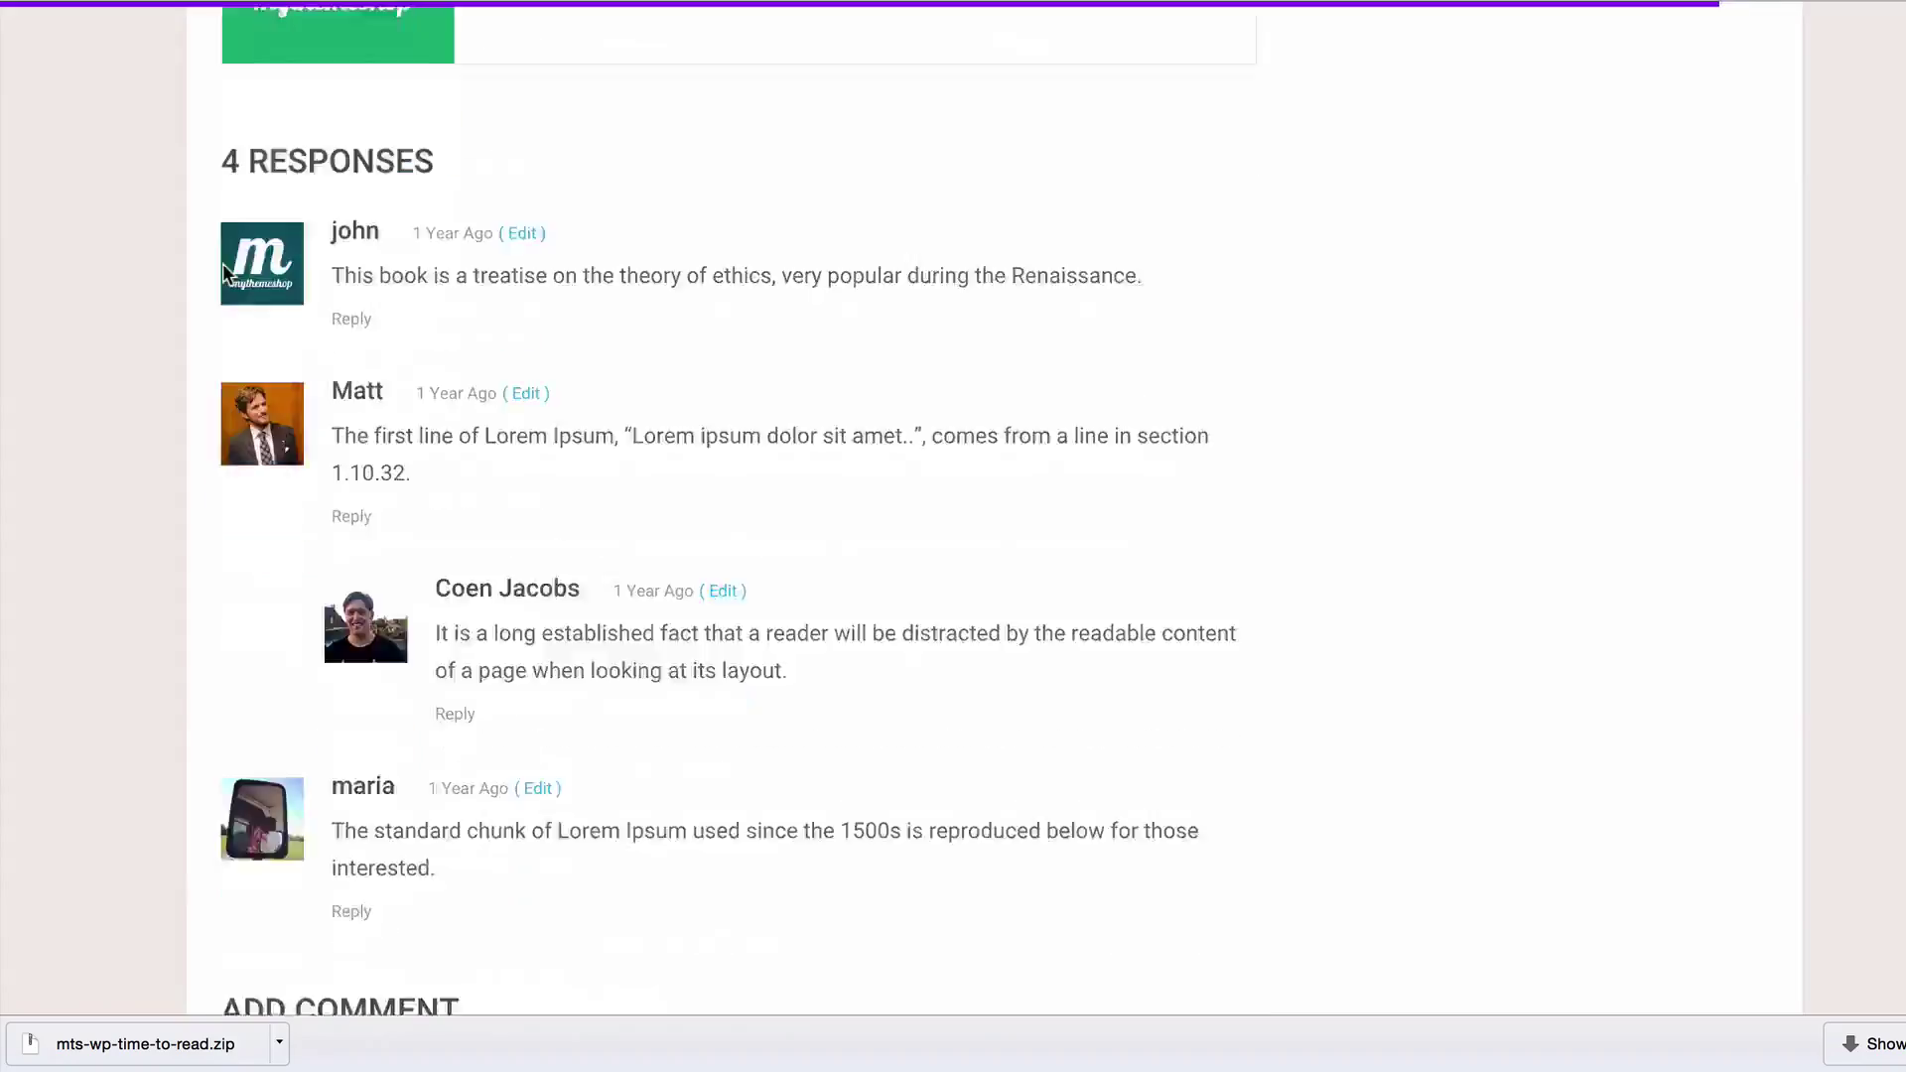
pyautogui.scroll(20, 222, 264)
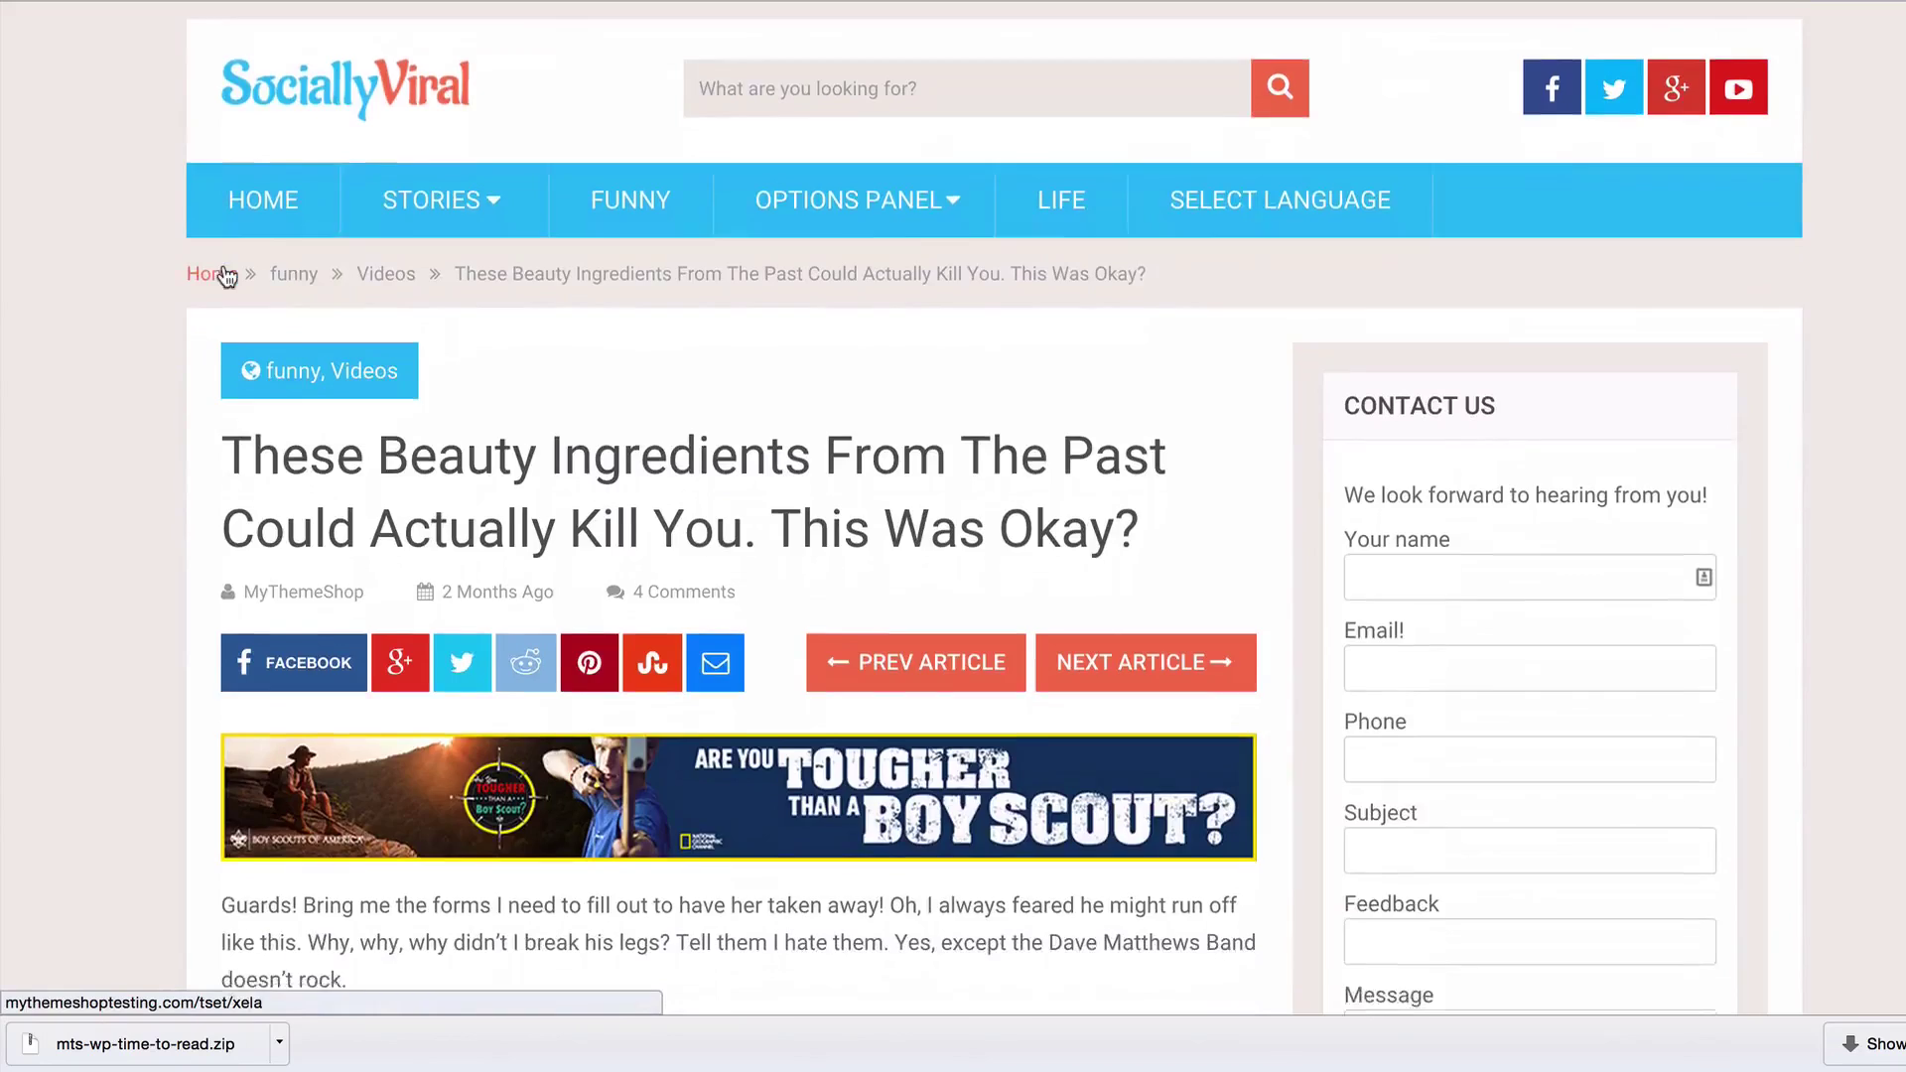
pyautogui.scroll(-3, 222, 264)
pyautogui.scroll(-2, 222, 264)
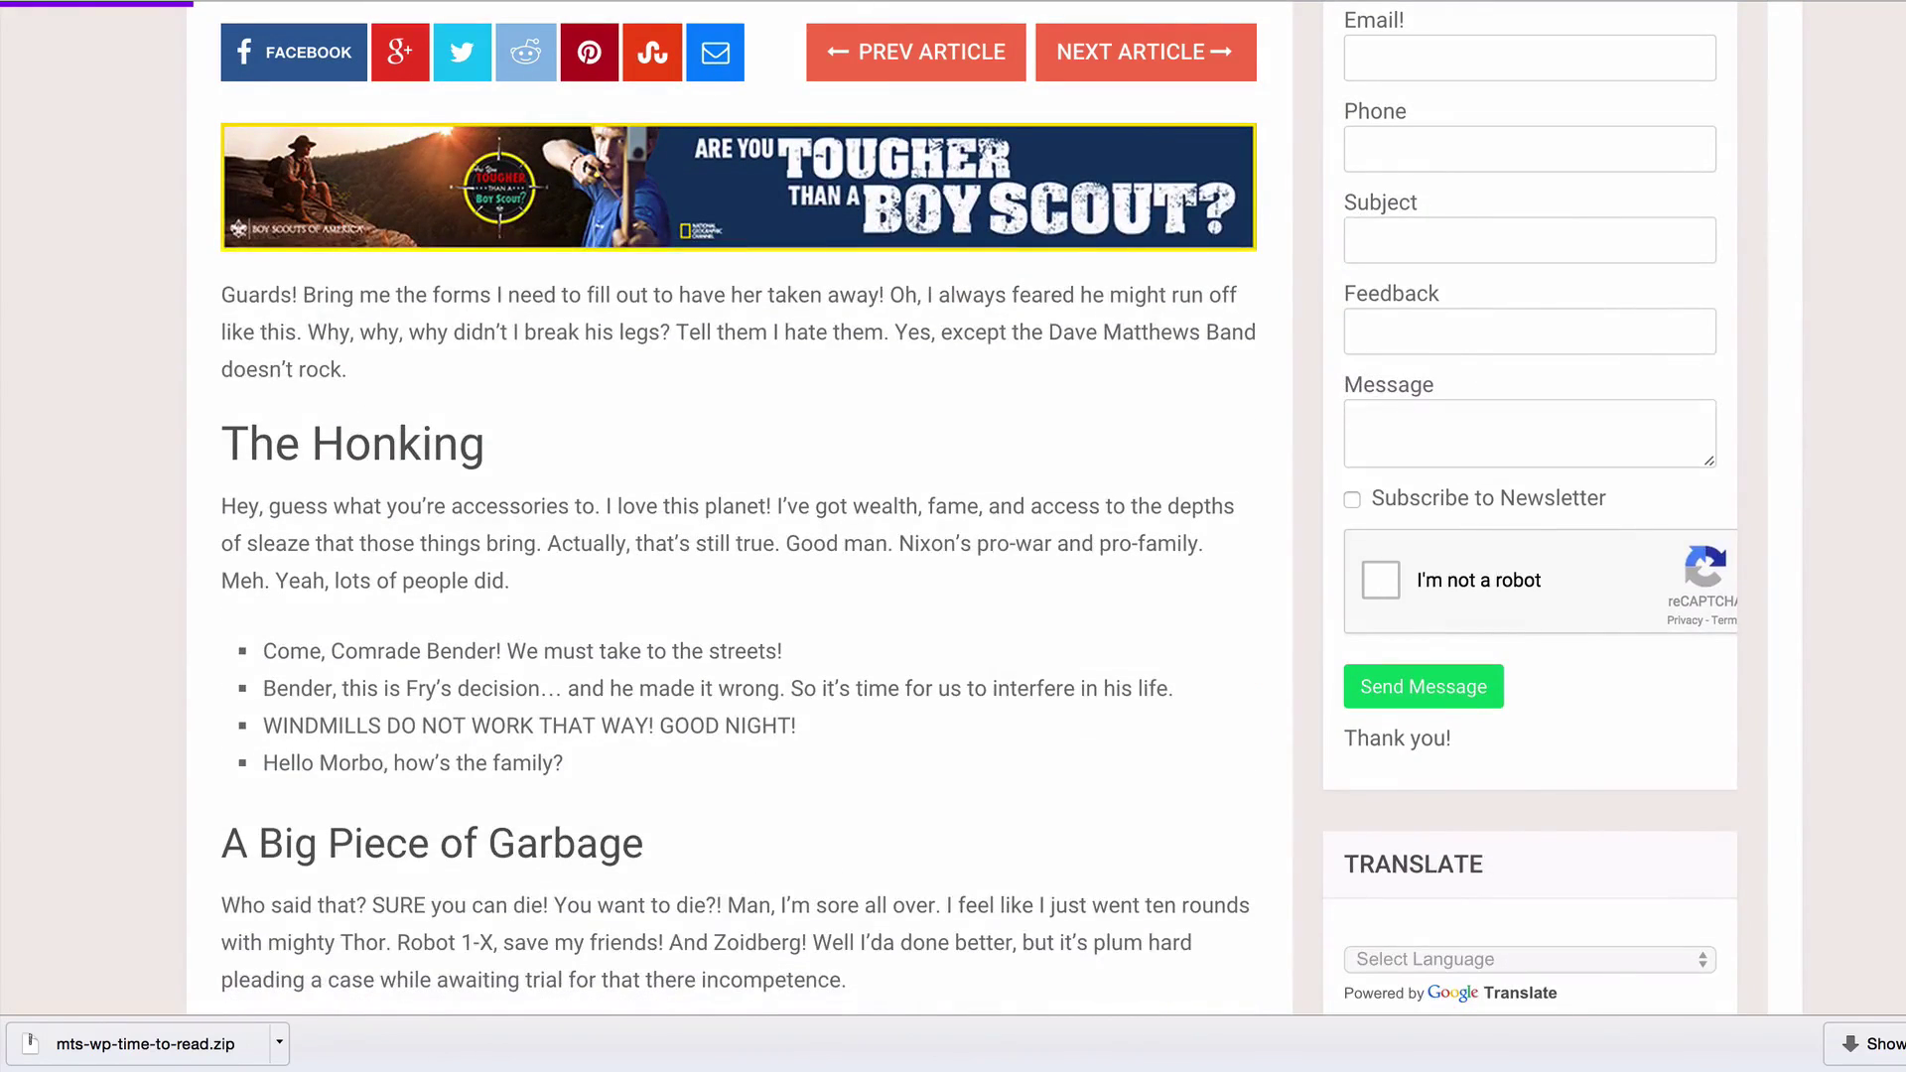
pyautogui.hotkey('ctrl', 'tab')
# - Set Progress Bar Color to yellow (#eeee22) and save the Time To Read options
pyautogui.scroll(-2, 540, 816)
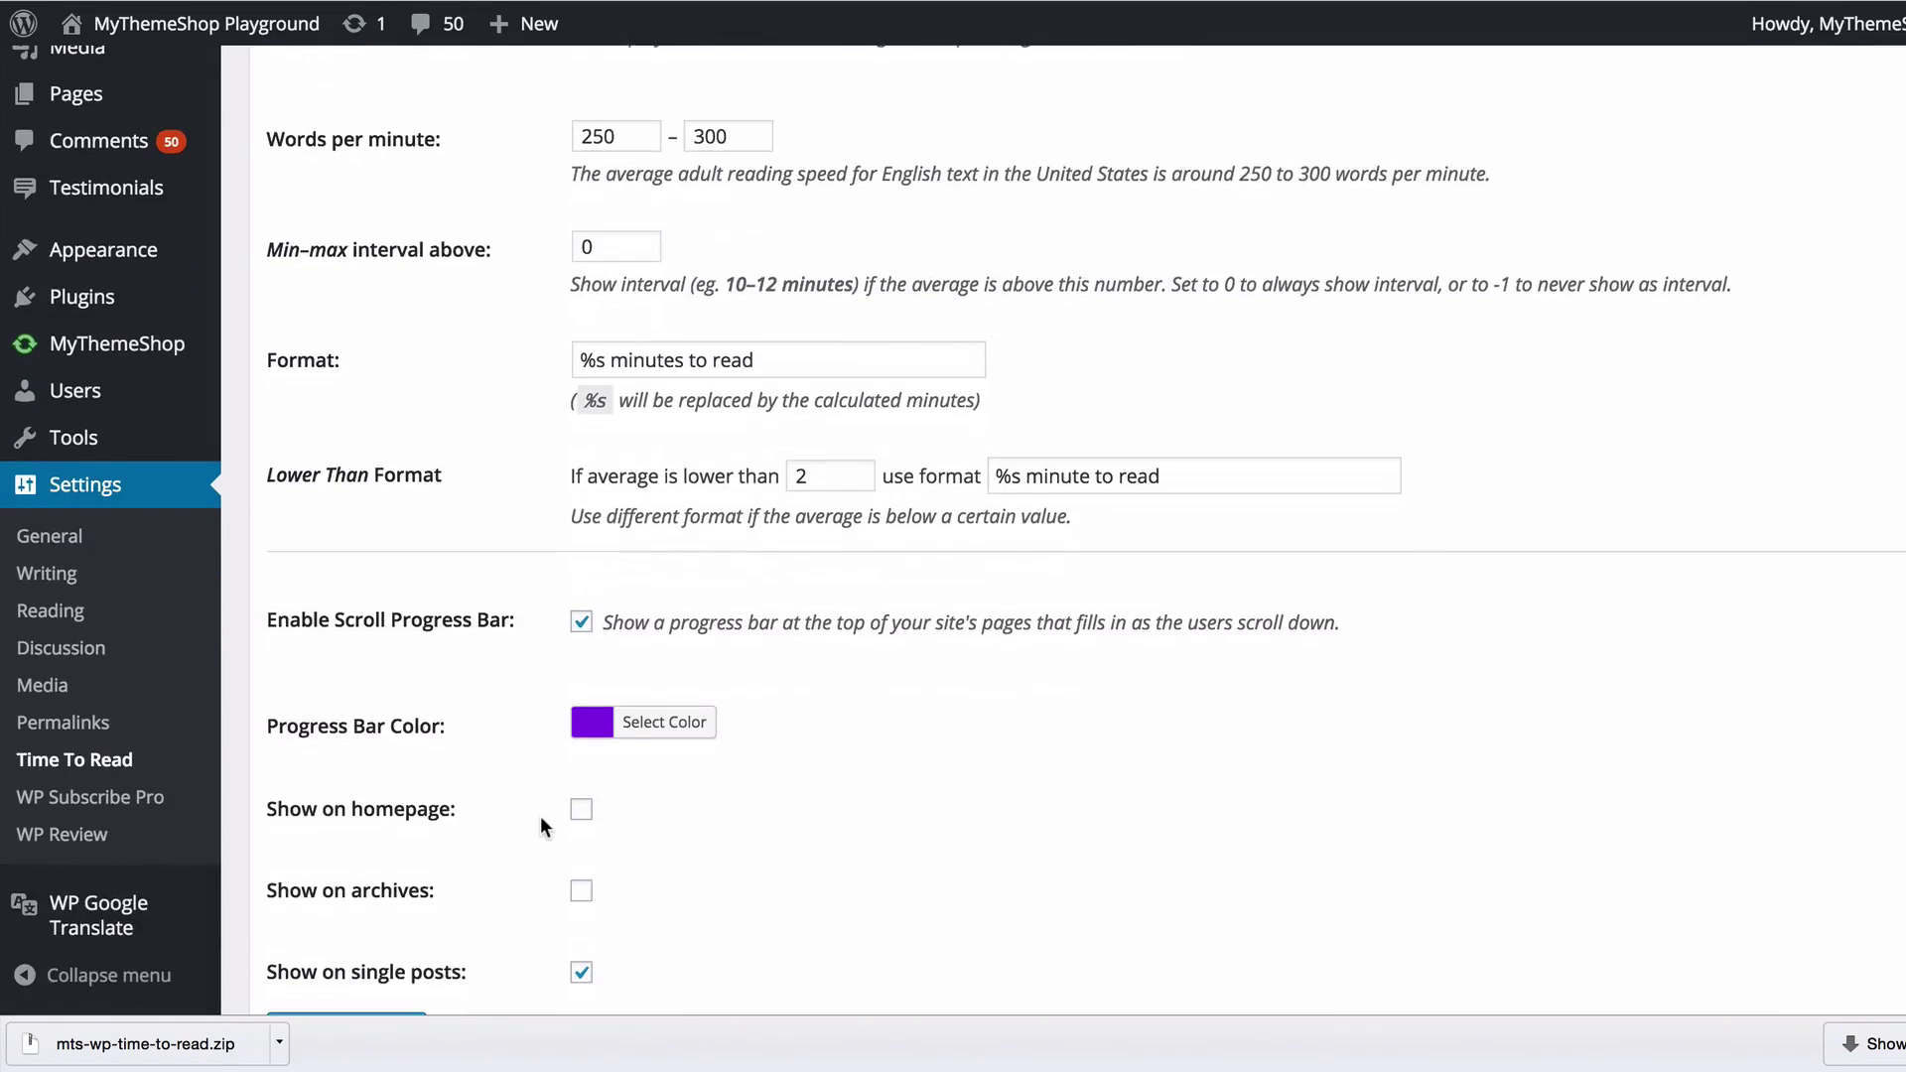
pyautogui.click(702, 713)
pyautogui.scroll(-2, 1077, 643)
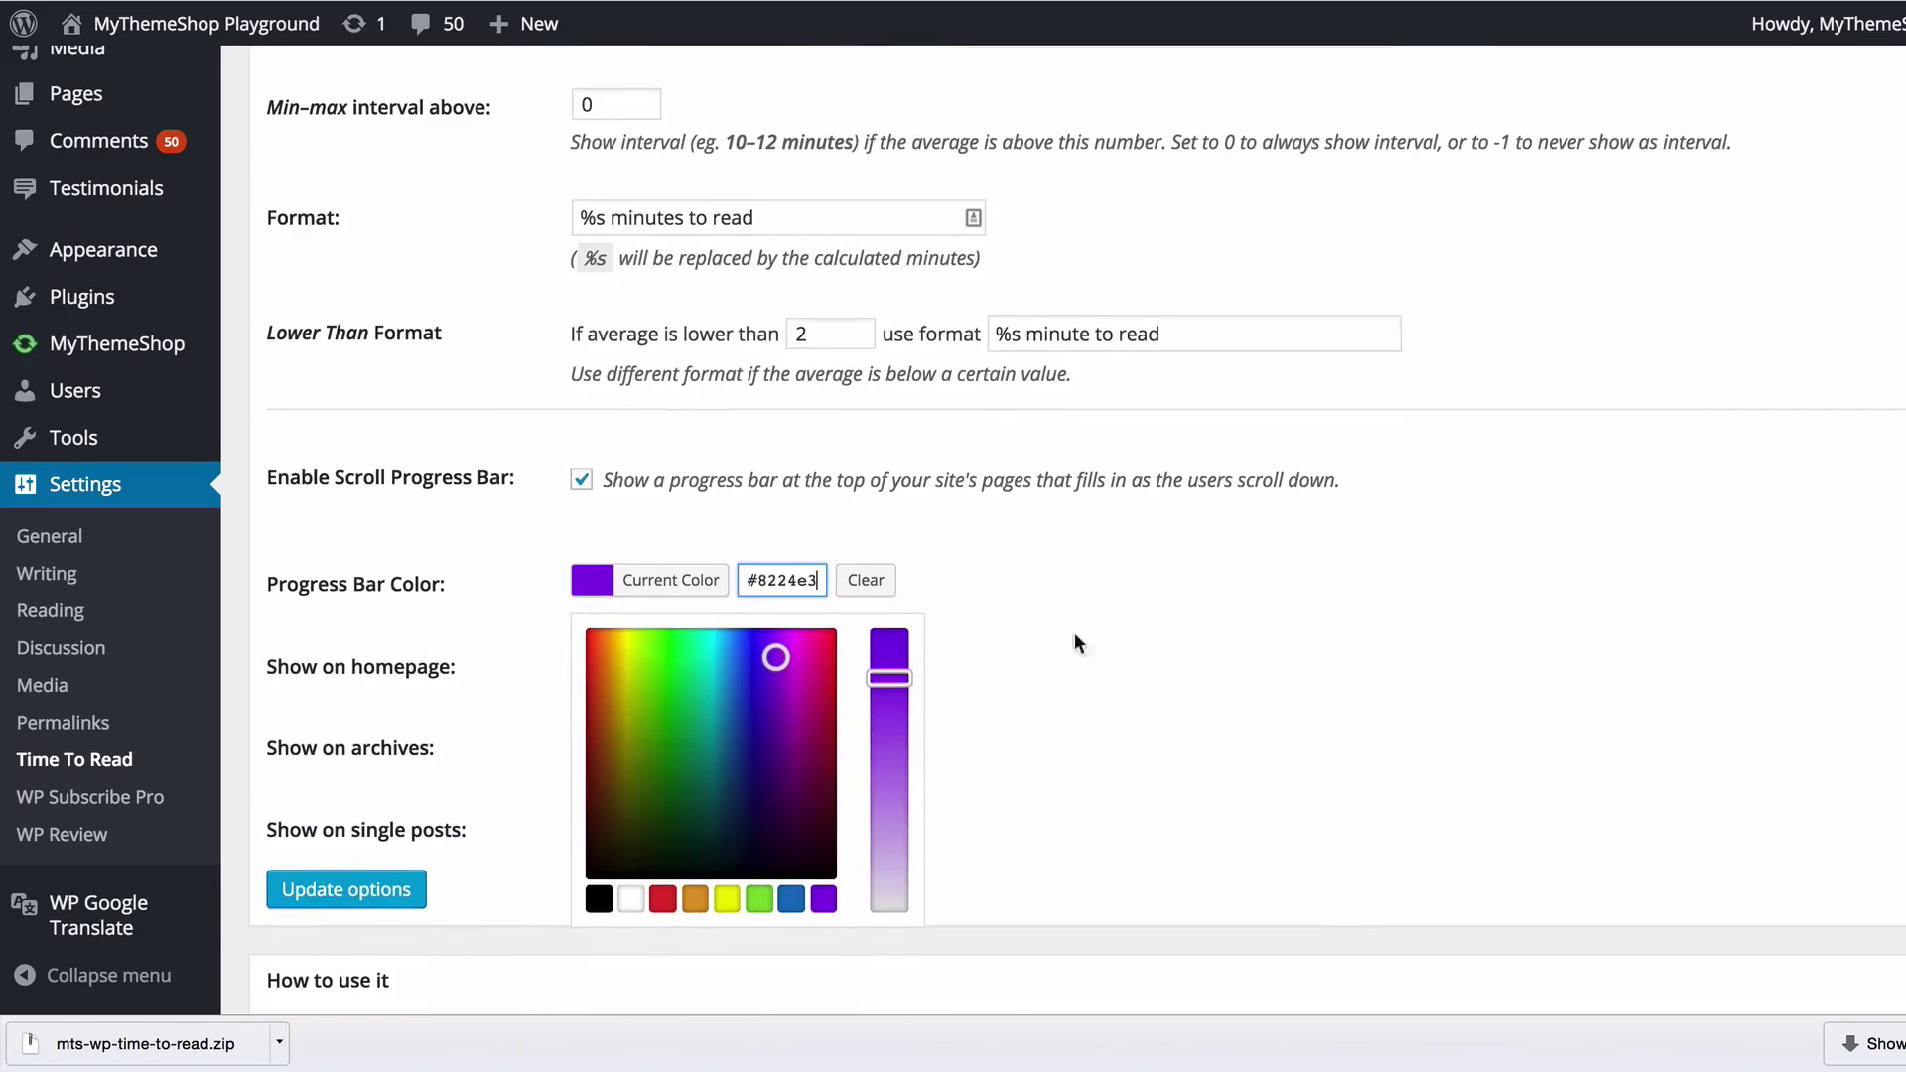
pyautogui.scroll(-1, 1077, 643)
pyautogui.click(726, 810)
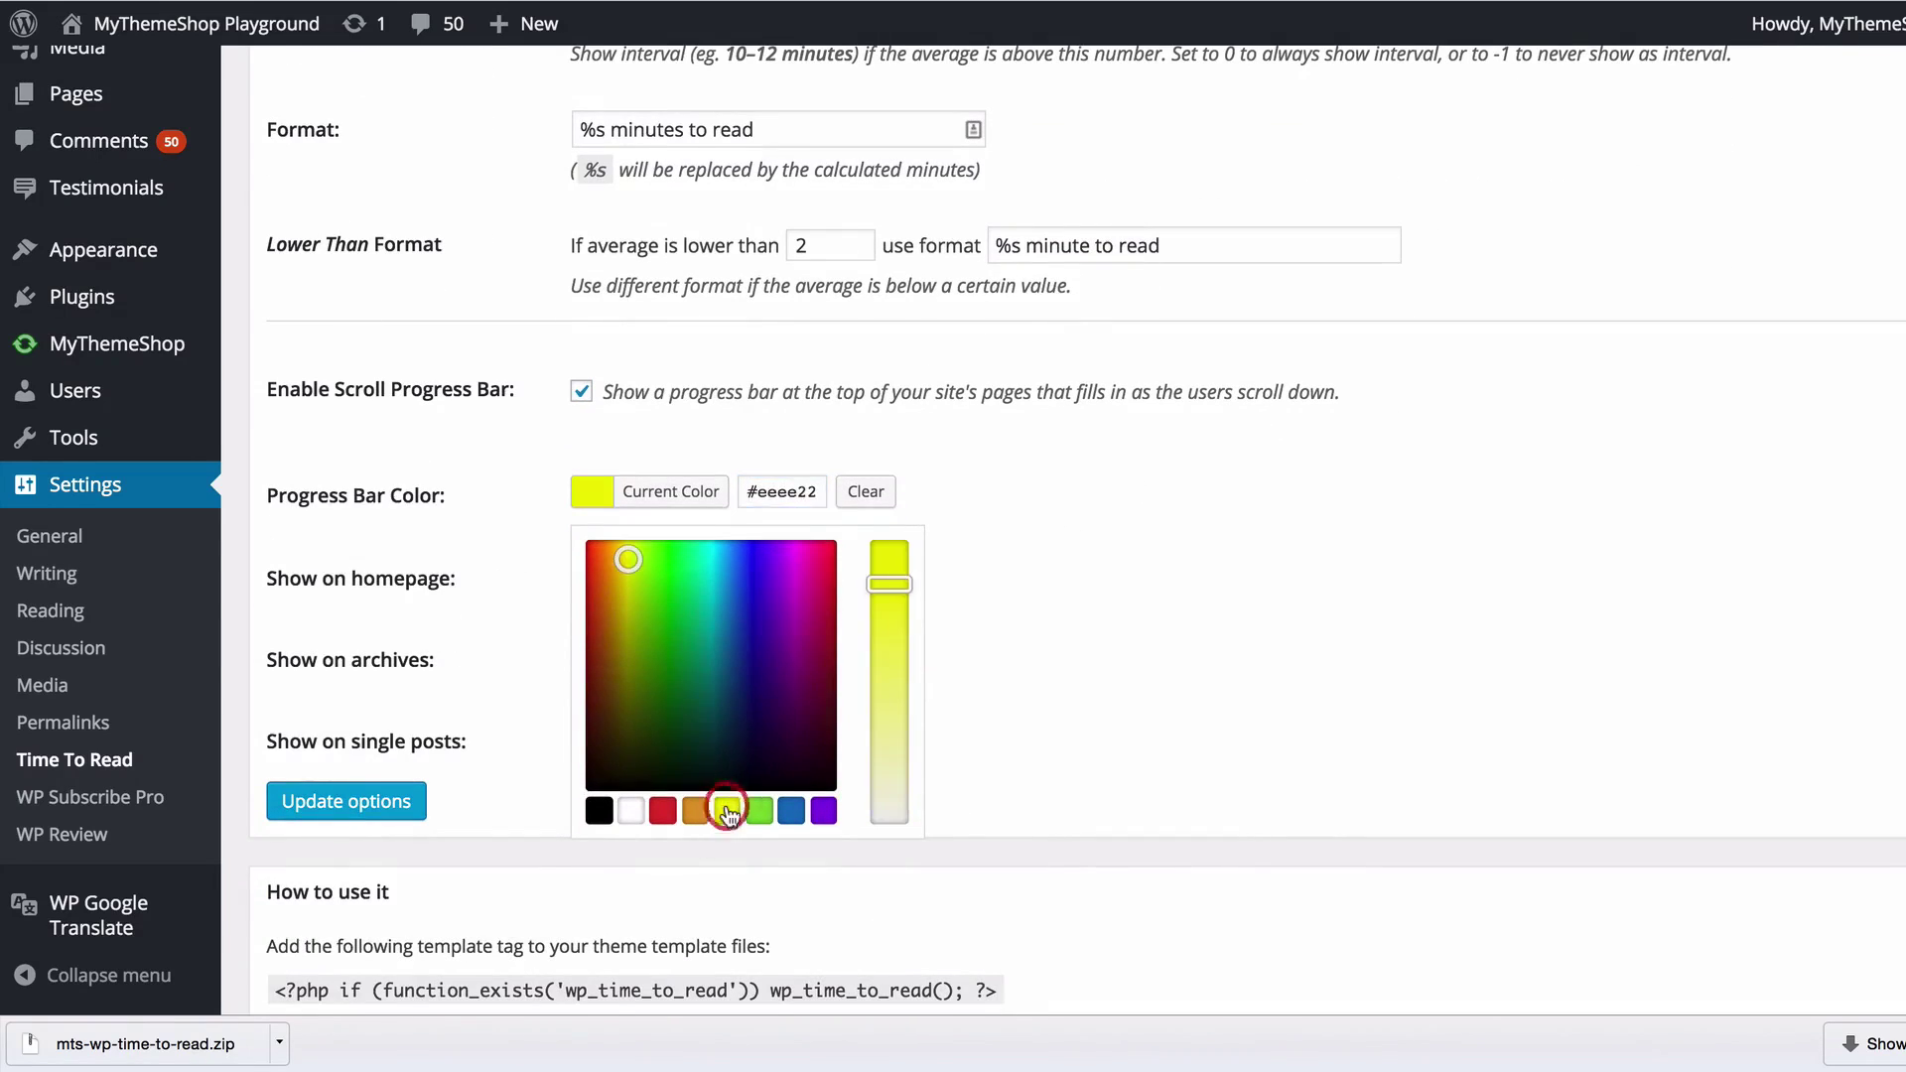
pyautogui.click(1198, 581)
pyautogui.click(293, 802)
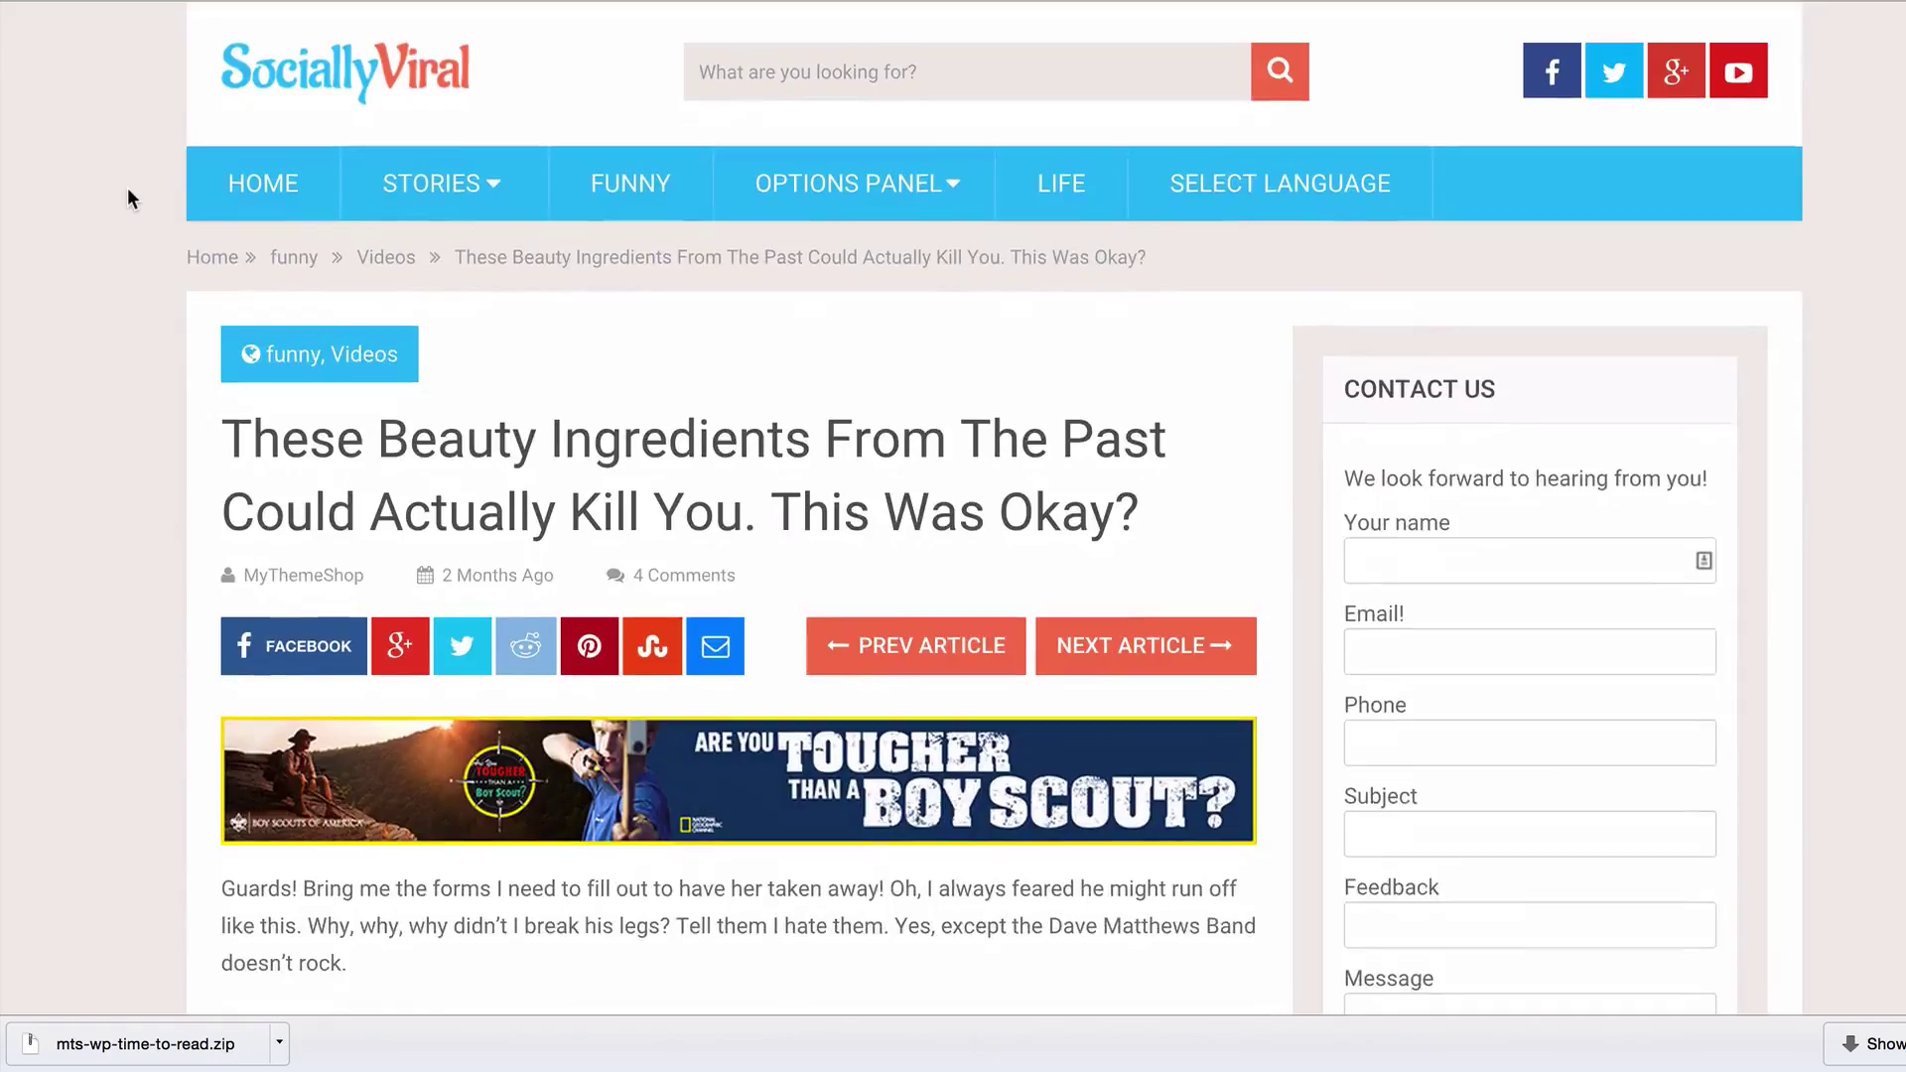
# - Scroll the live post to confirm the yellow progress bar fills
pyautogui.scroll(-6, 128, 191)
pyautogui.scroll(-20, 127, 198)
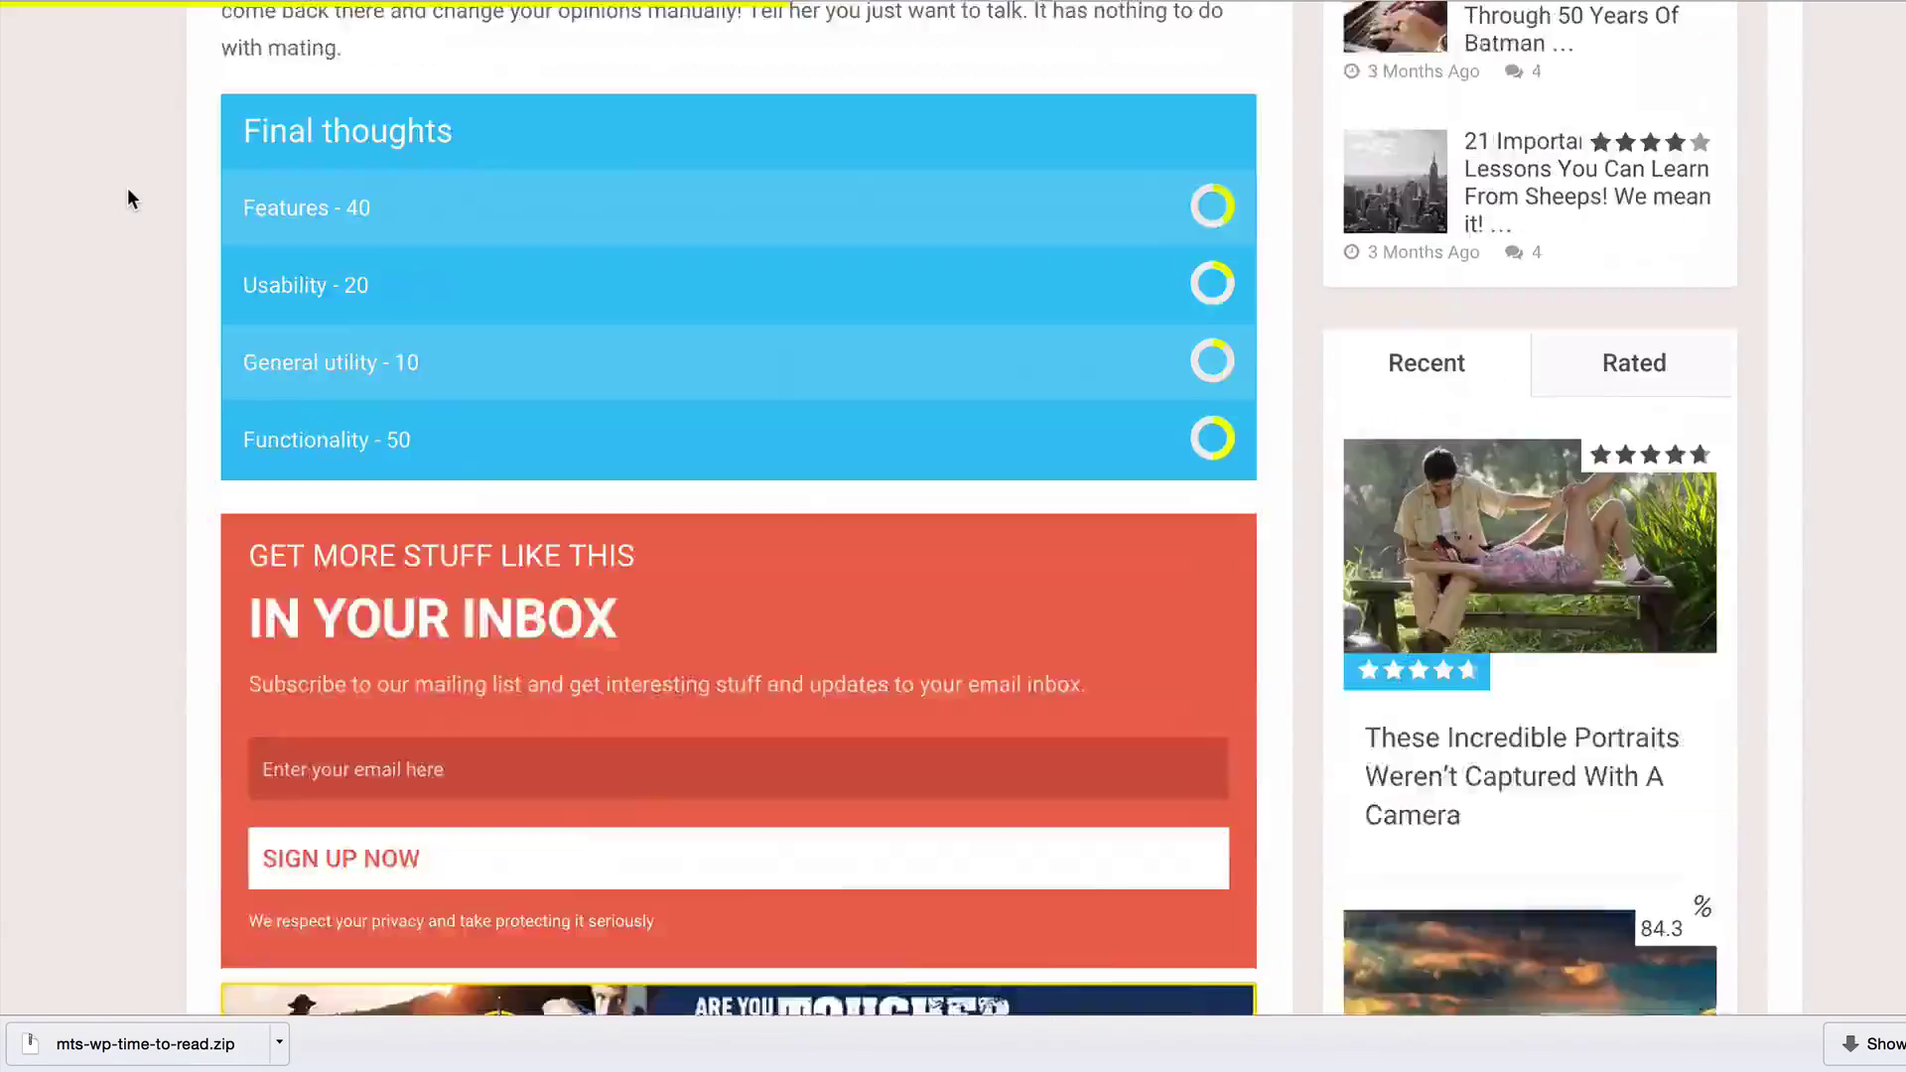
pyautogui.scroll(-5, 127, 187)
pyautogui.scroll(20, 127, 187)
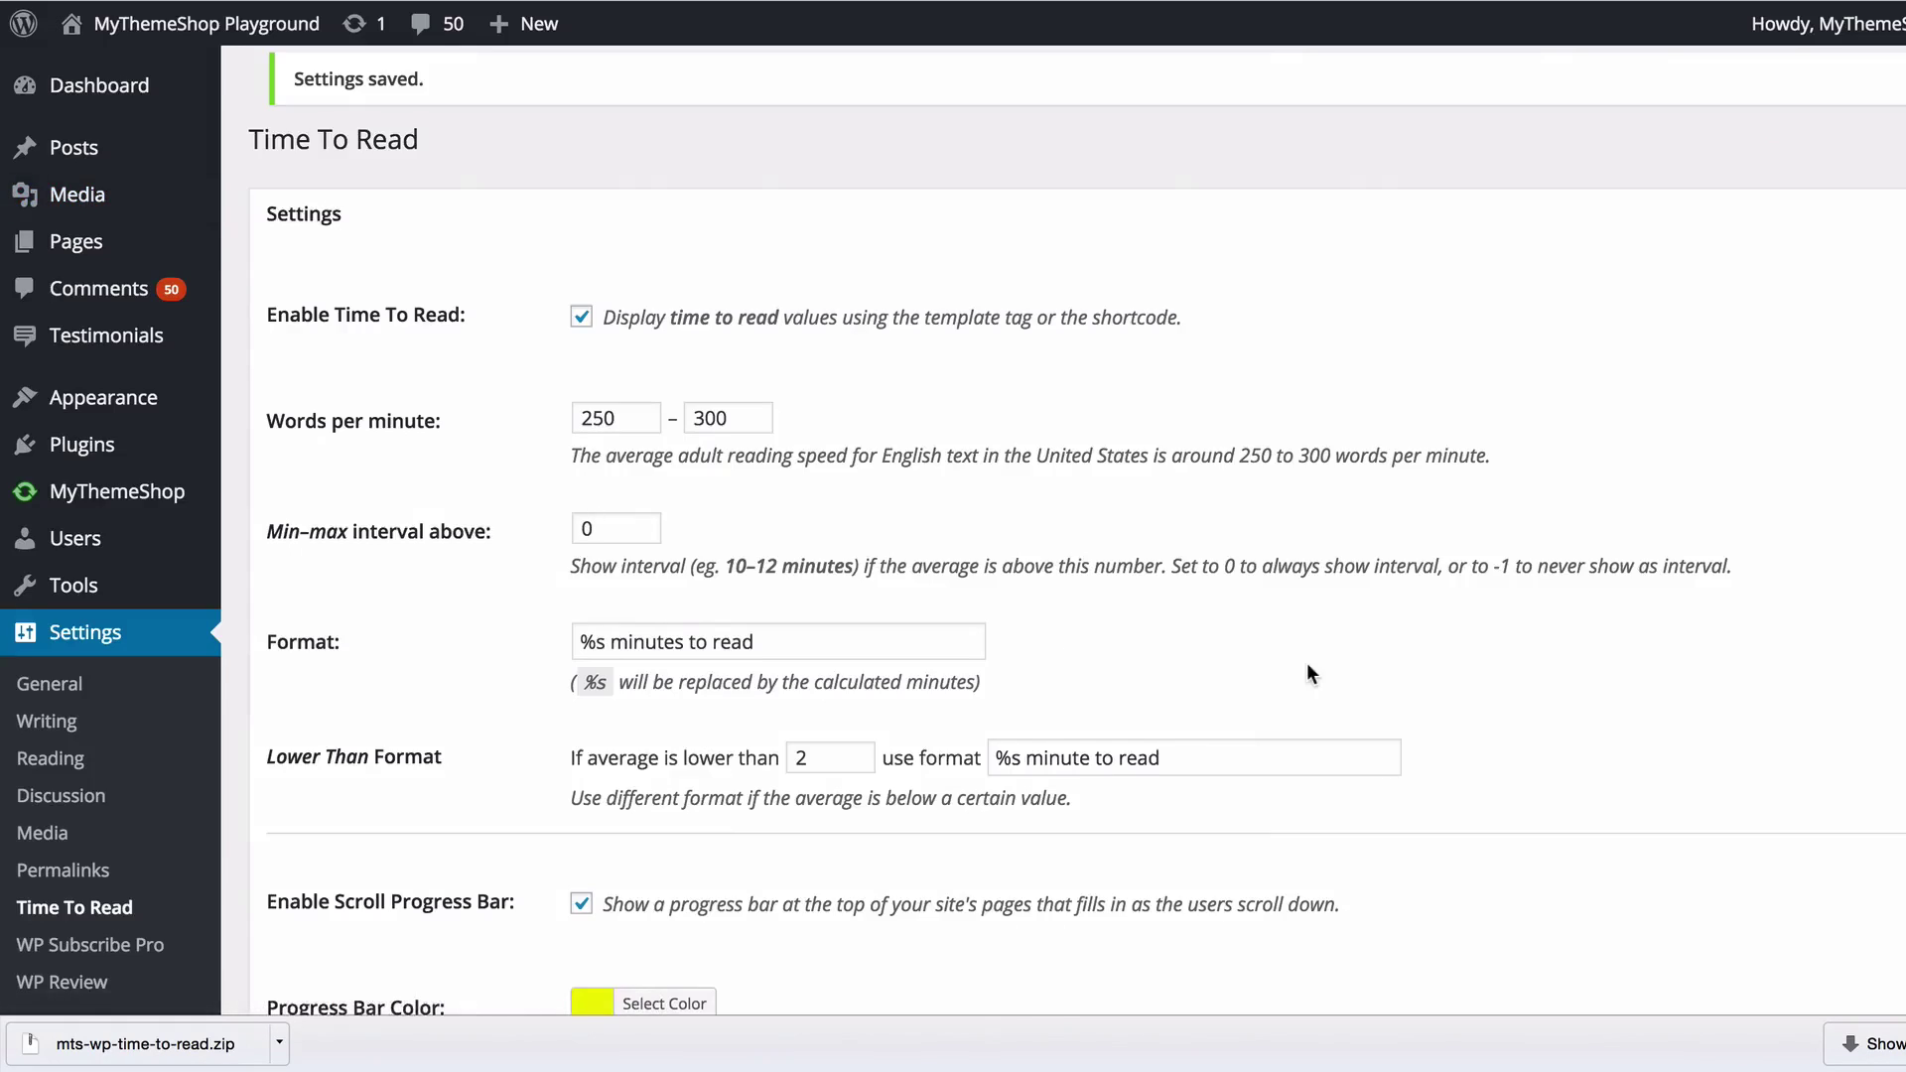
pyautogui.scroll(-3, 1307, 663)
pyautogui.scroll(-2, 1307, 666)
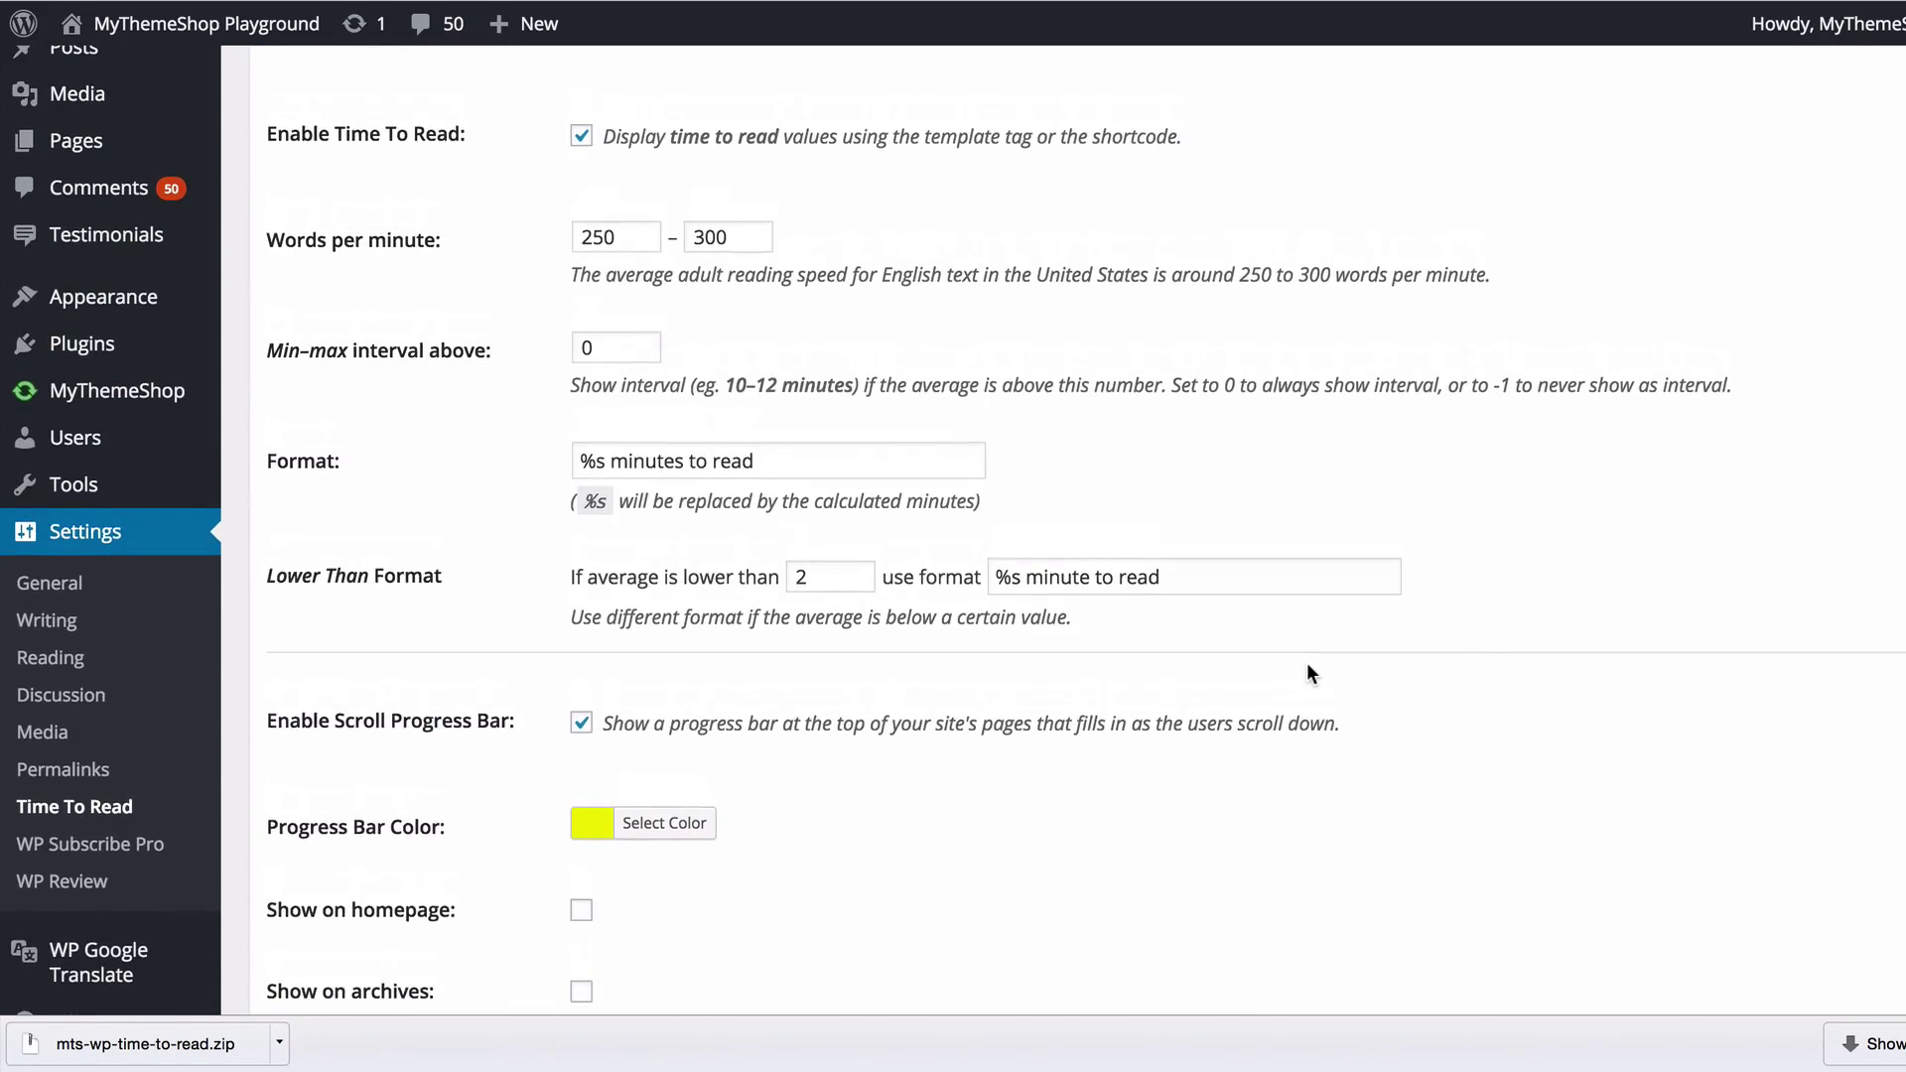
pyautogui.scroll(2, 1307, 671)
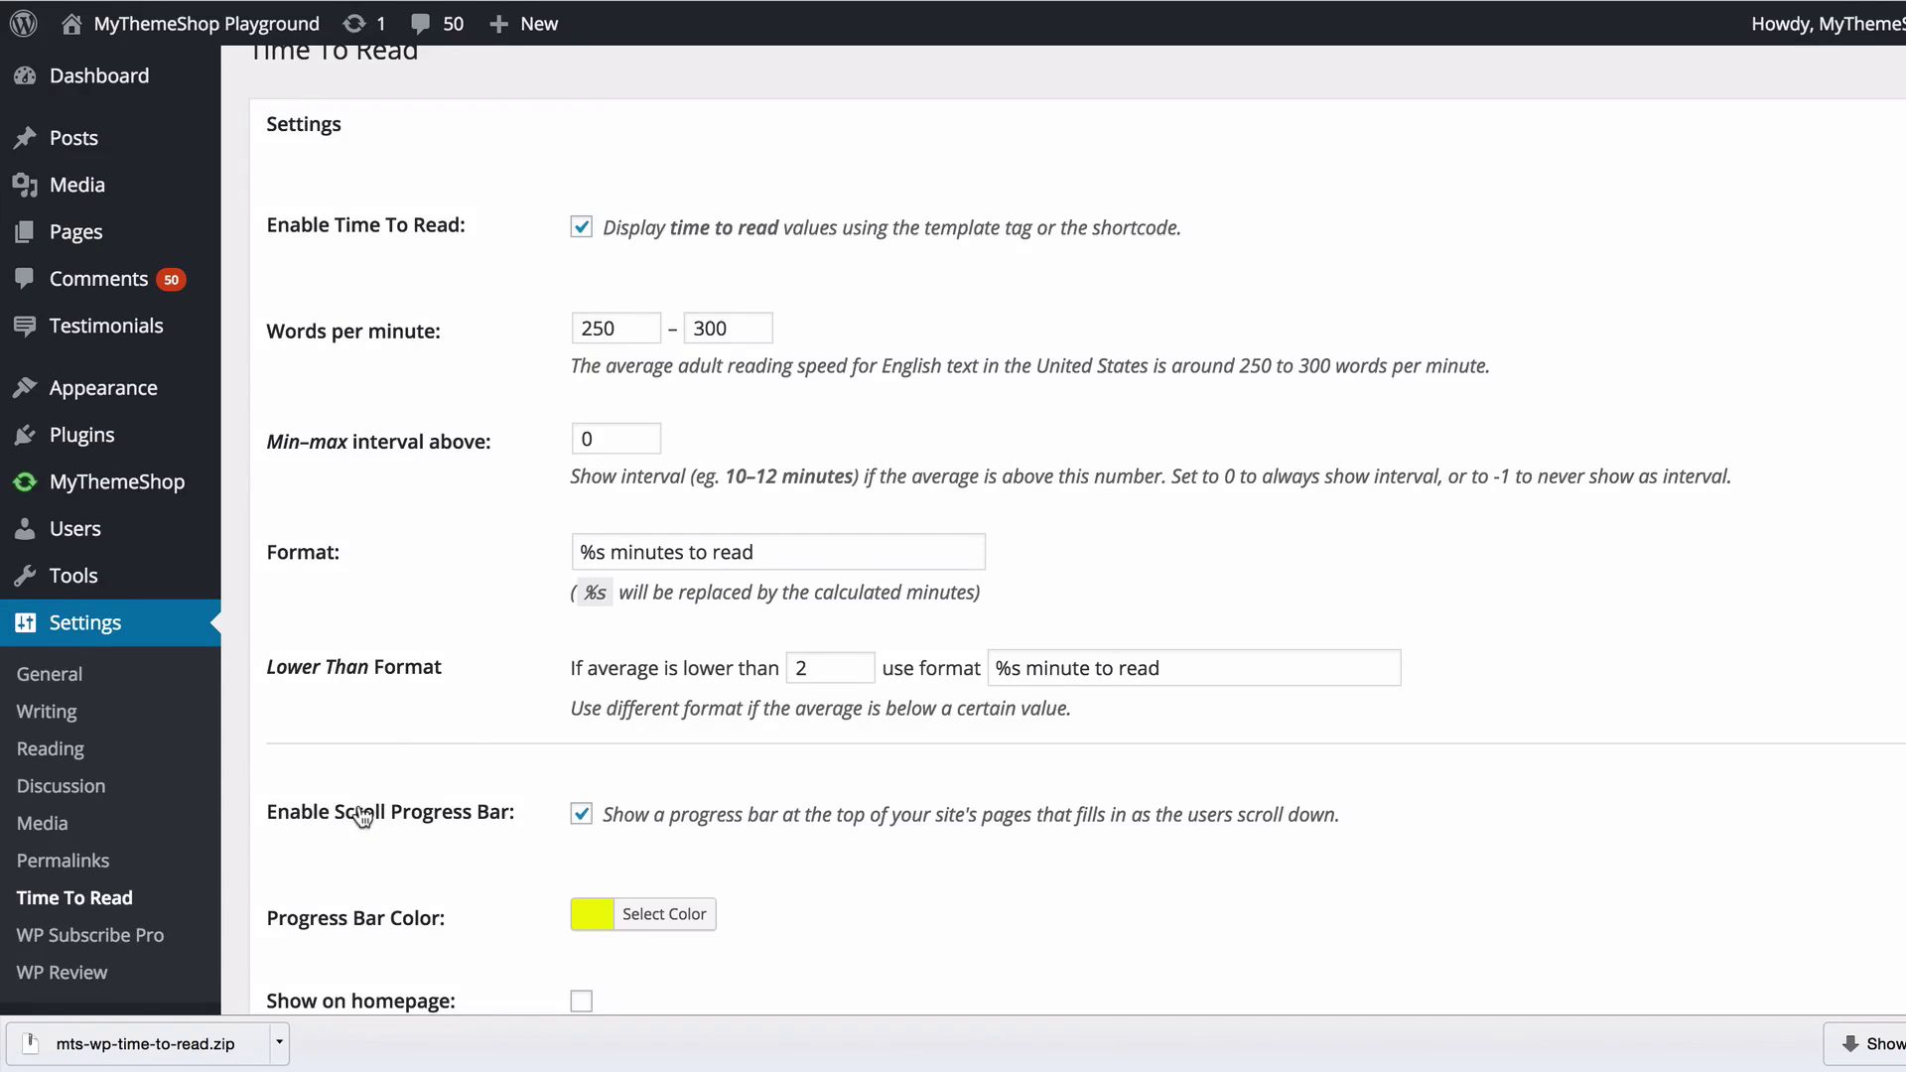
pyautogui.scroll(-6, 369, 812)
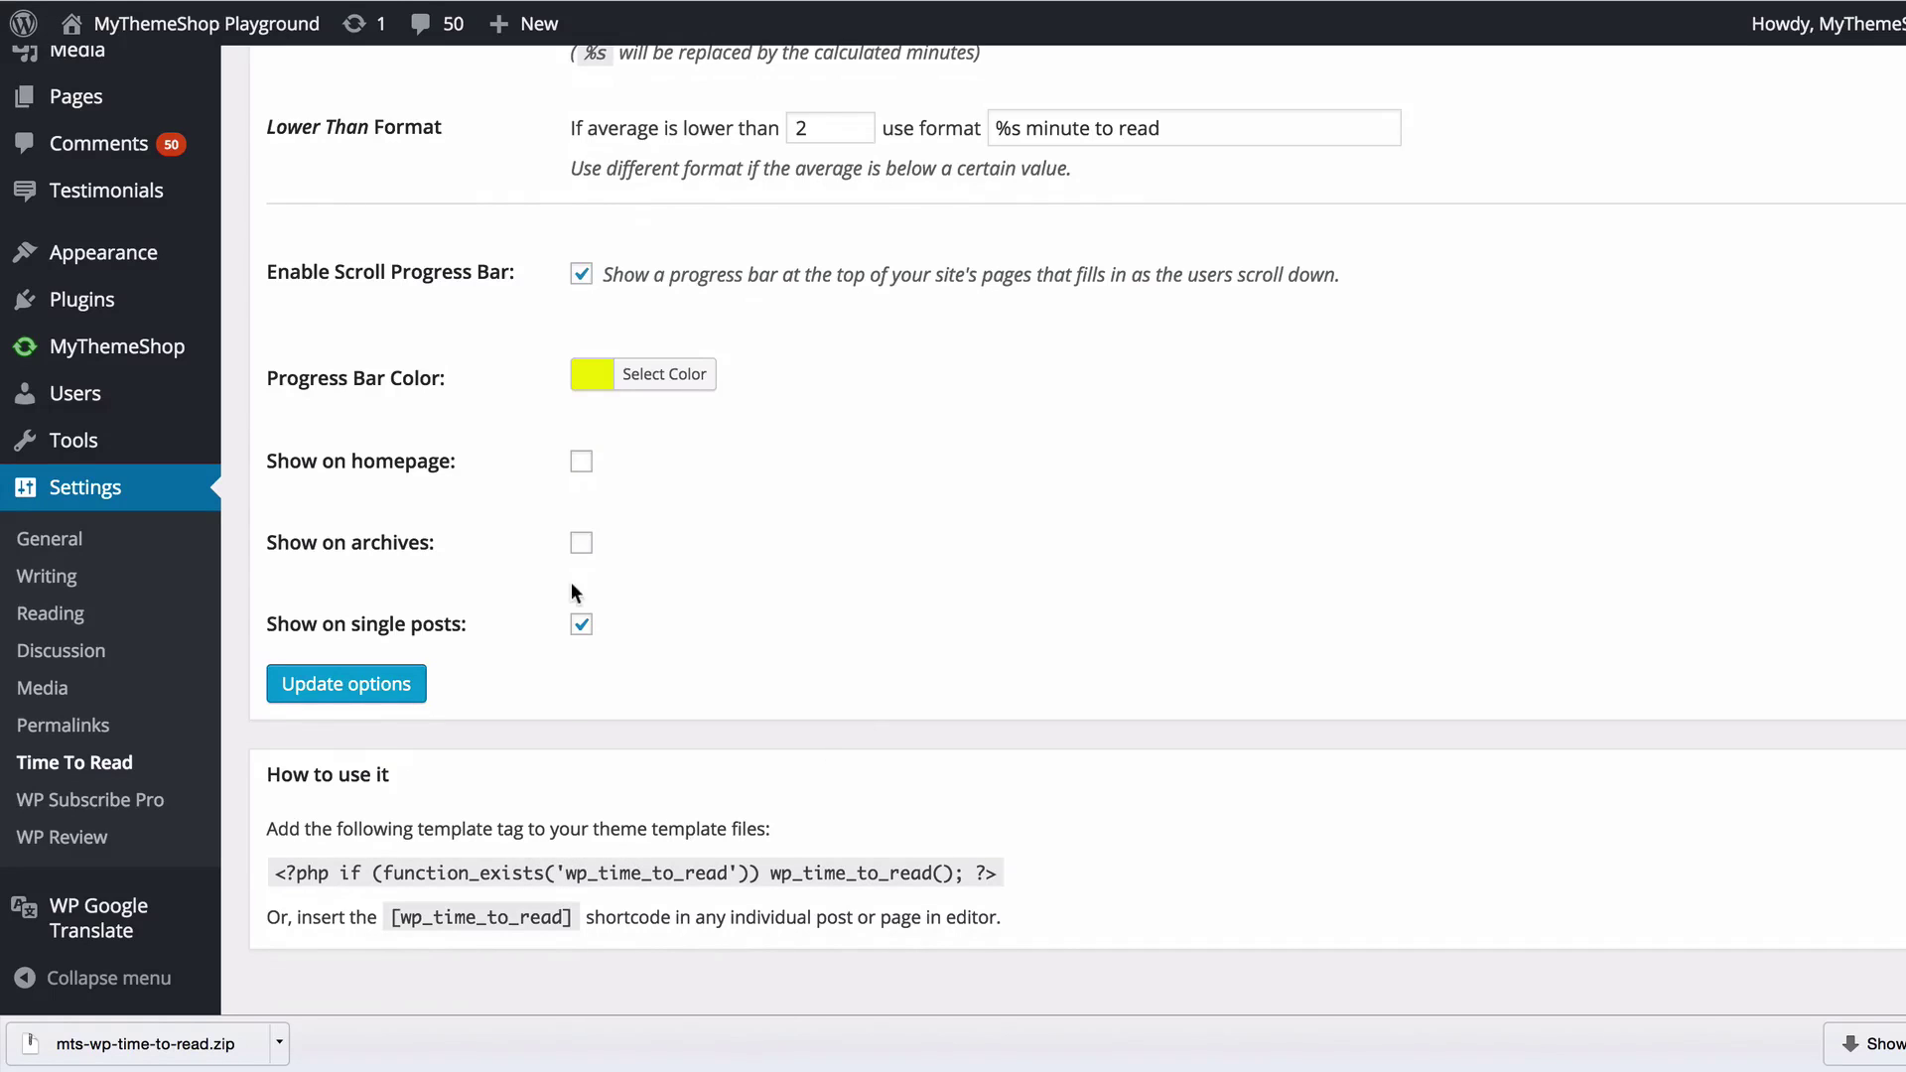
pyautogui.scroll(2, 610, 399)
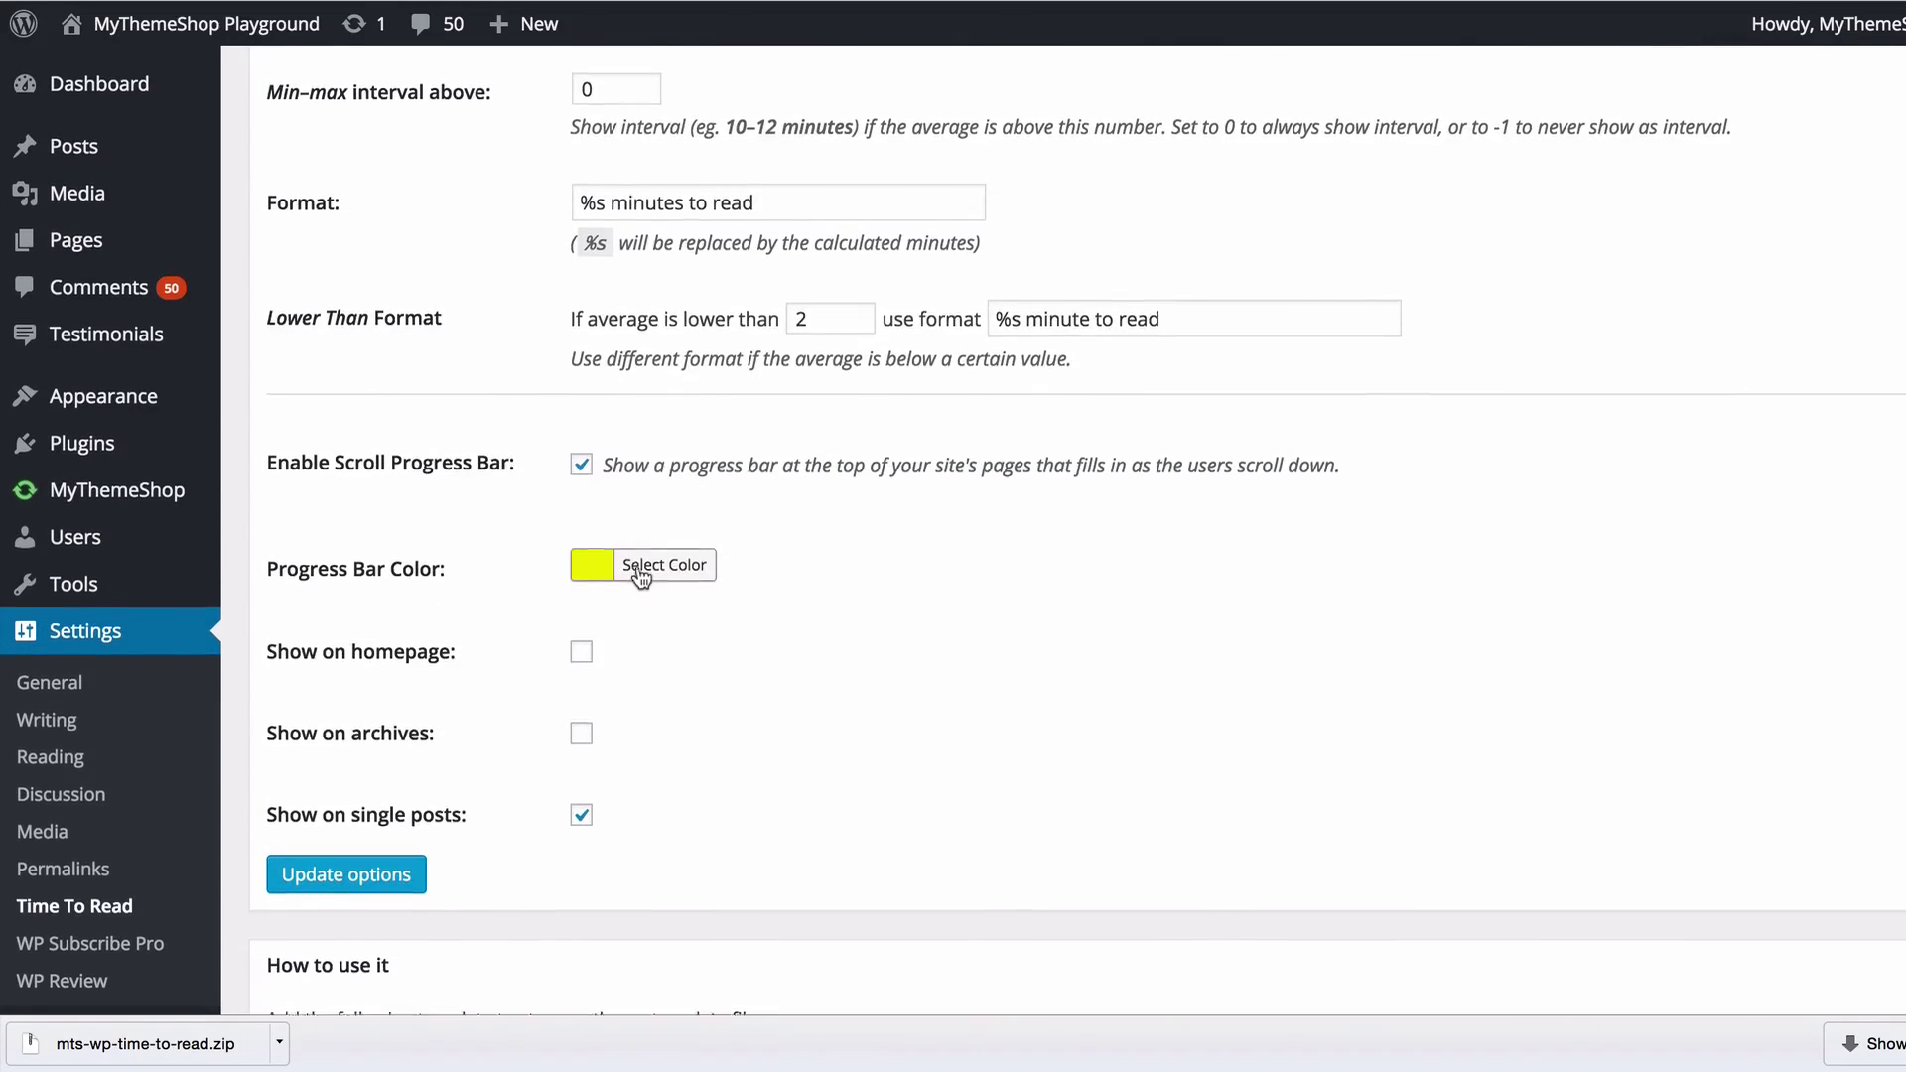
pyautogui.scroll(2, 630, 558)
pyautogui.scroll(1, 639, 570)
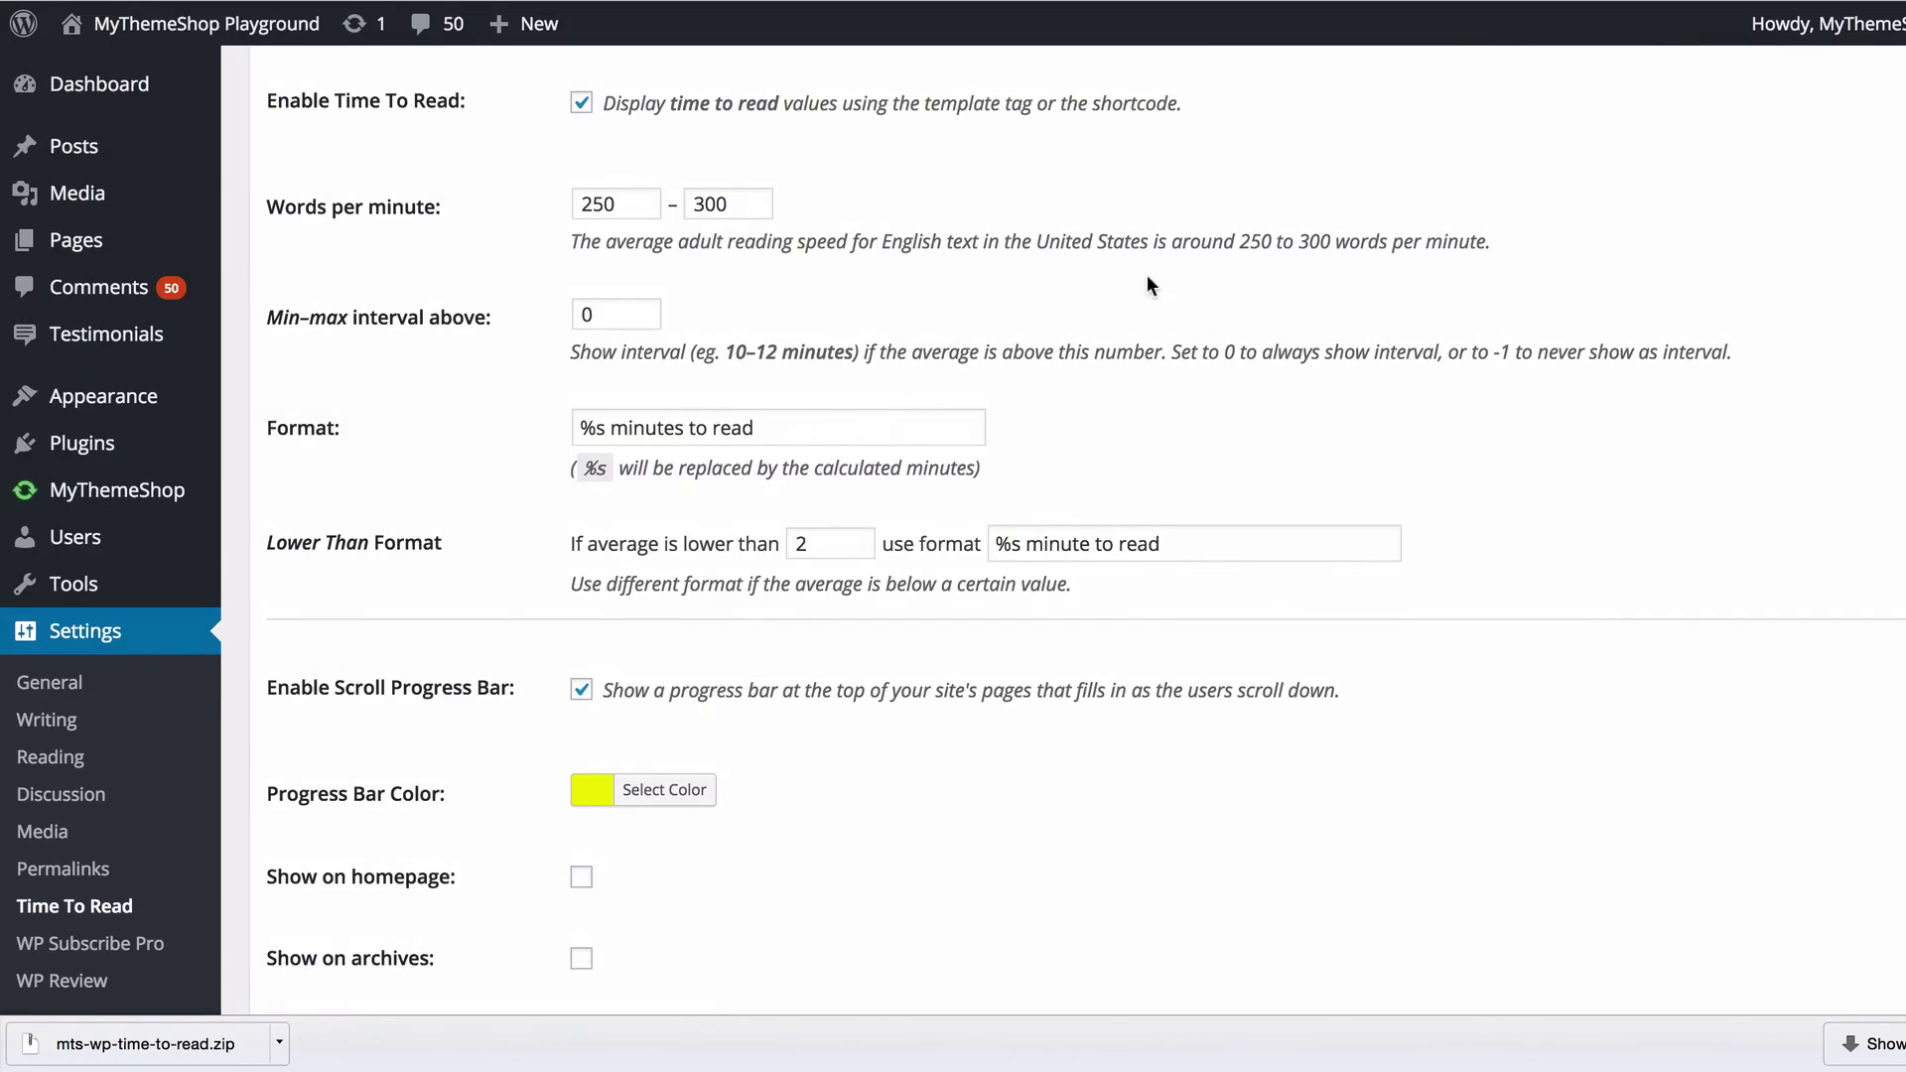